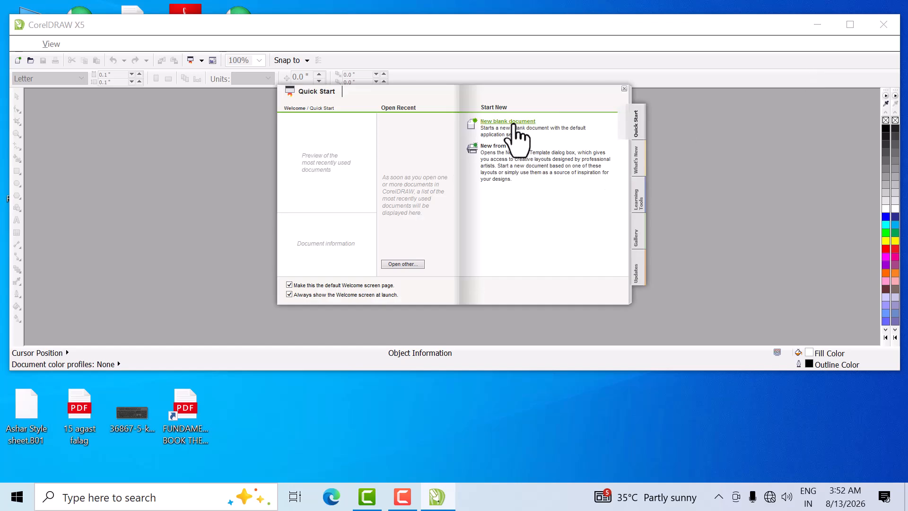
click(515, 124)
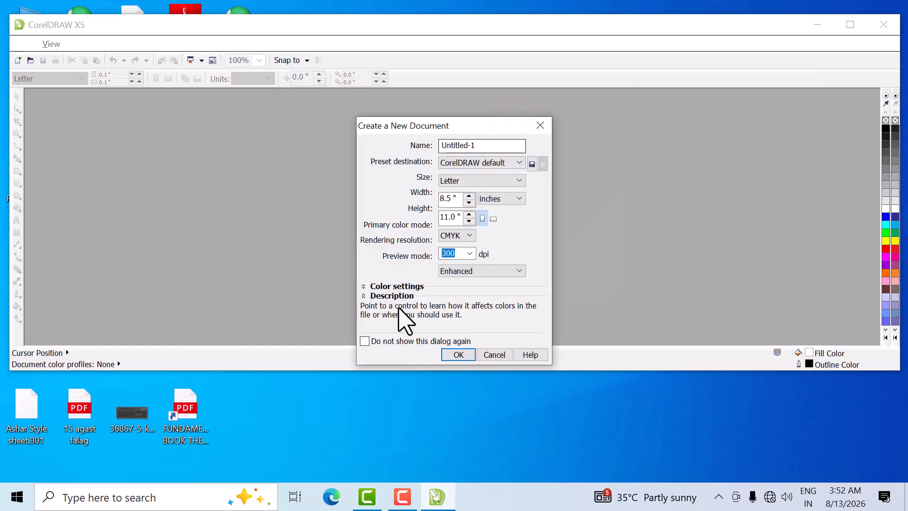
click(466, 349)
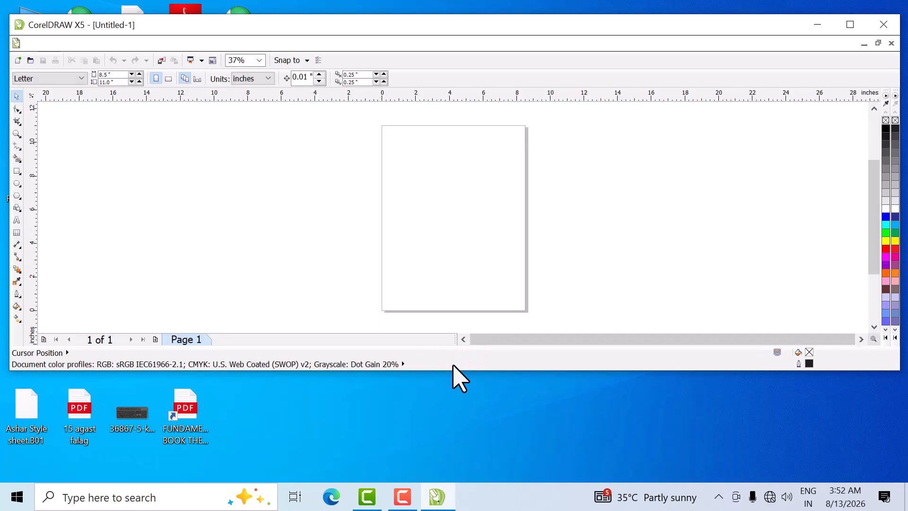
drag(454, 370, 454, 480)
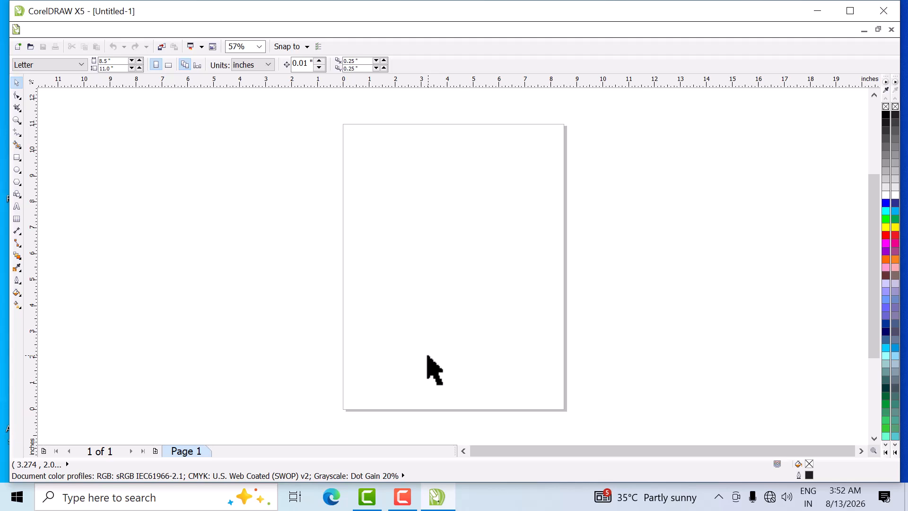
key(alt+F4)
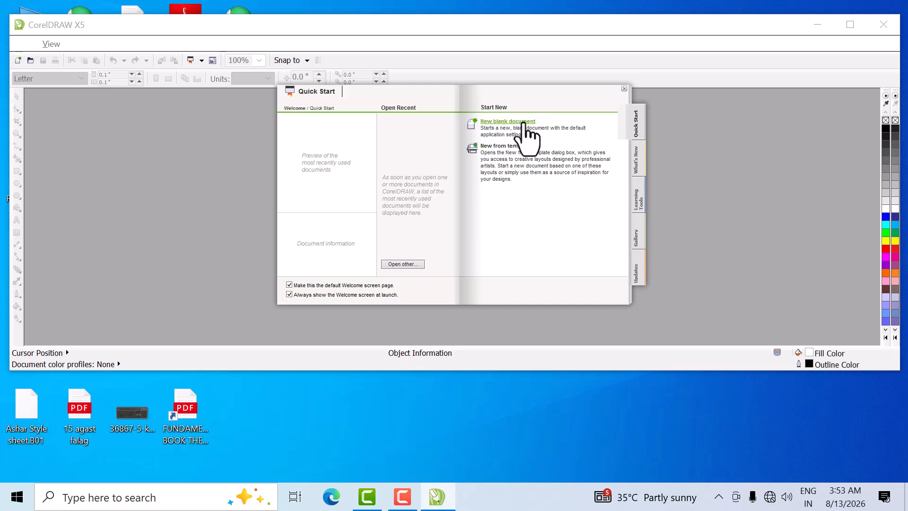
- Create a new blank Letter document in CMYK color mode at 300 dpi, and make the program window taller
click(523, 122)
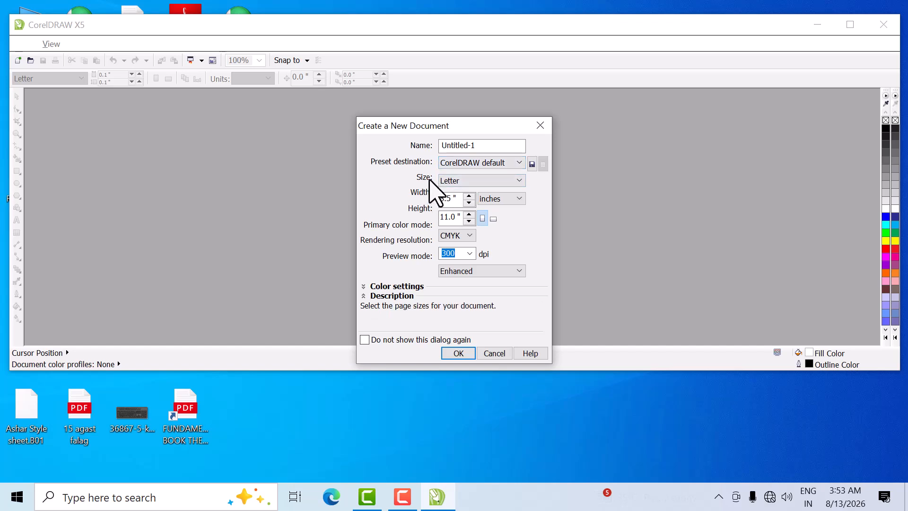
click(520, 179)
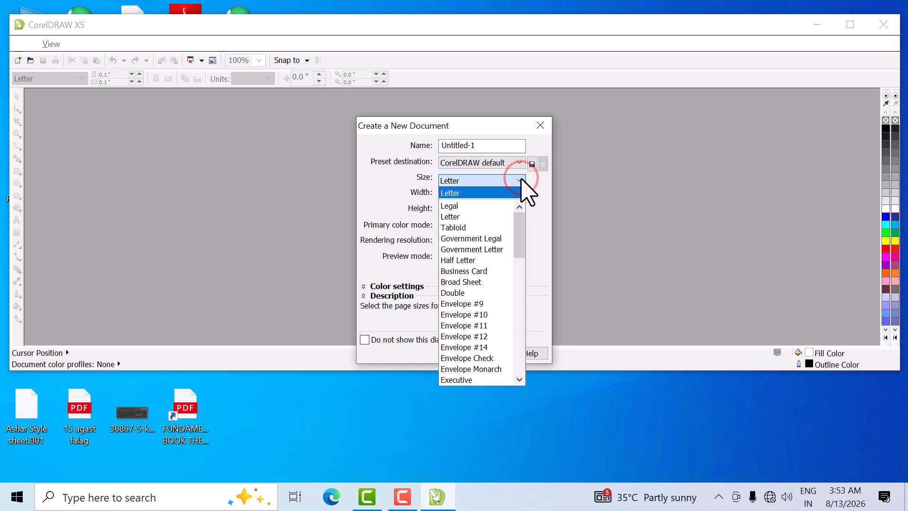
click(520, 180)
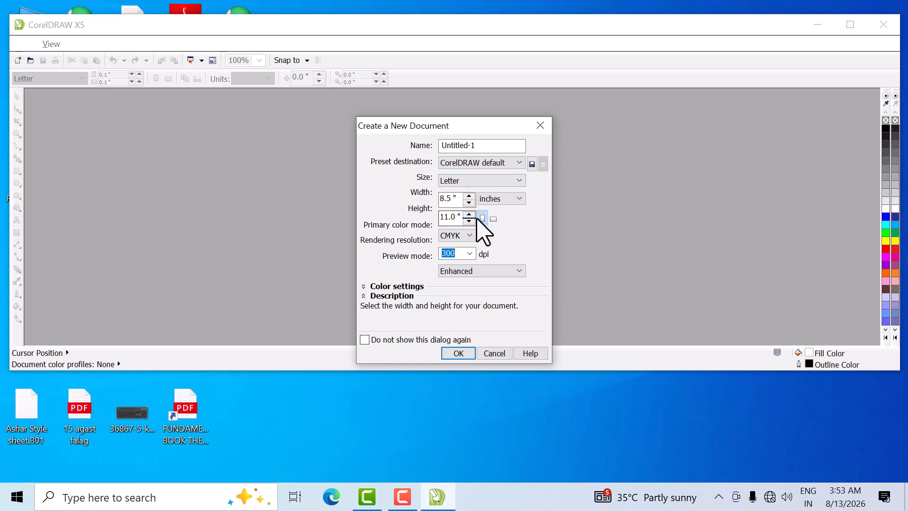
click(470, 236)
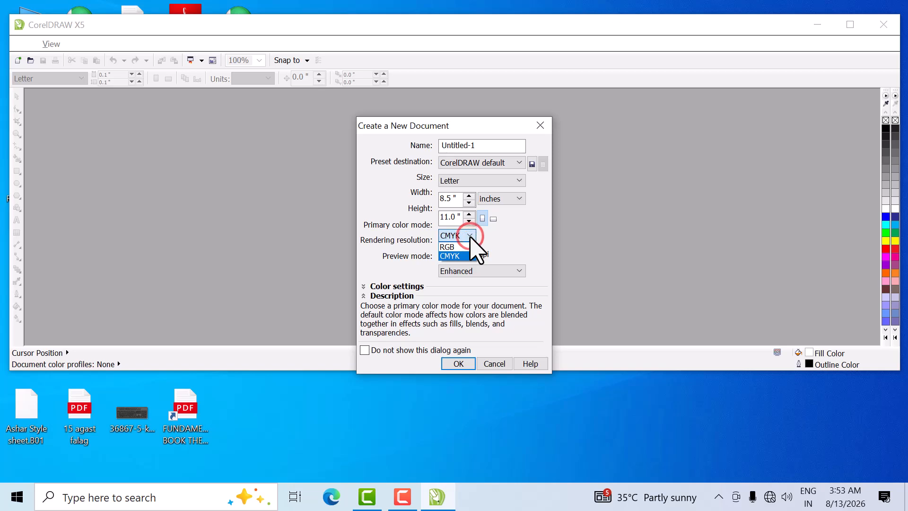
click(471, 237)
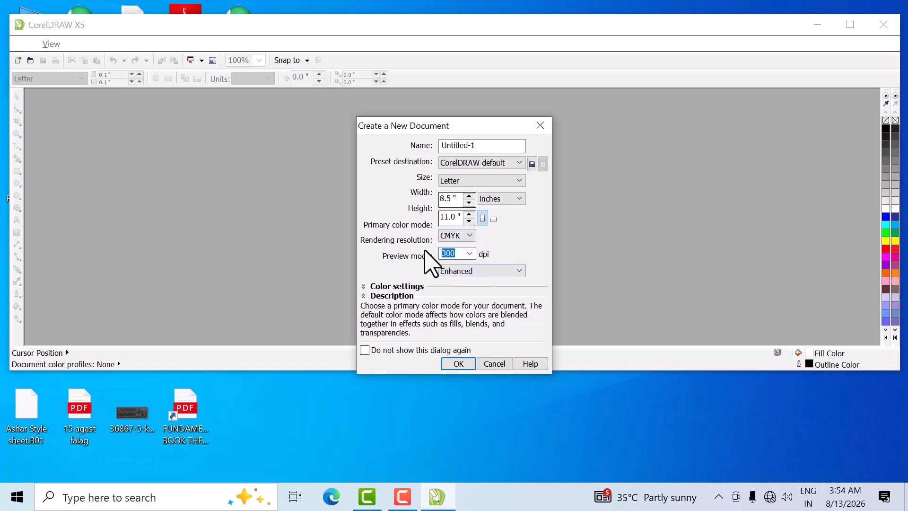
click(463, 356)
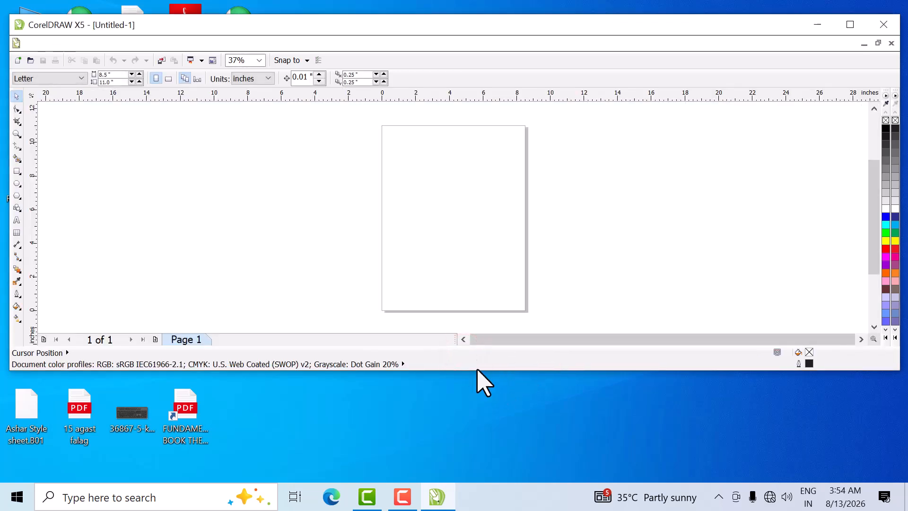
drag(481, 372, 496, 484)
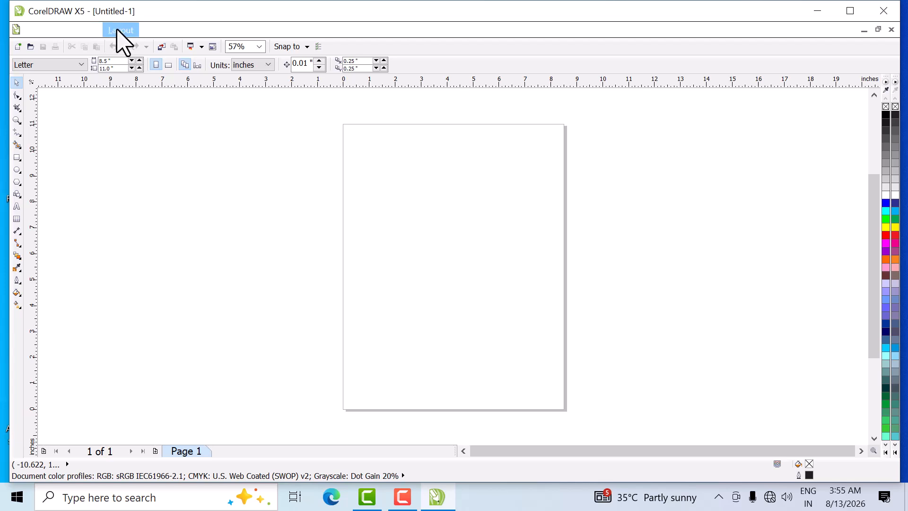
- Examine the basic interface: the File commands, the Shape and Pick tools, and horizontal and vertical scrolling of the page
click(33, 32)
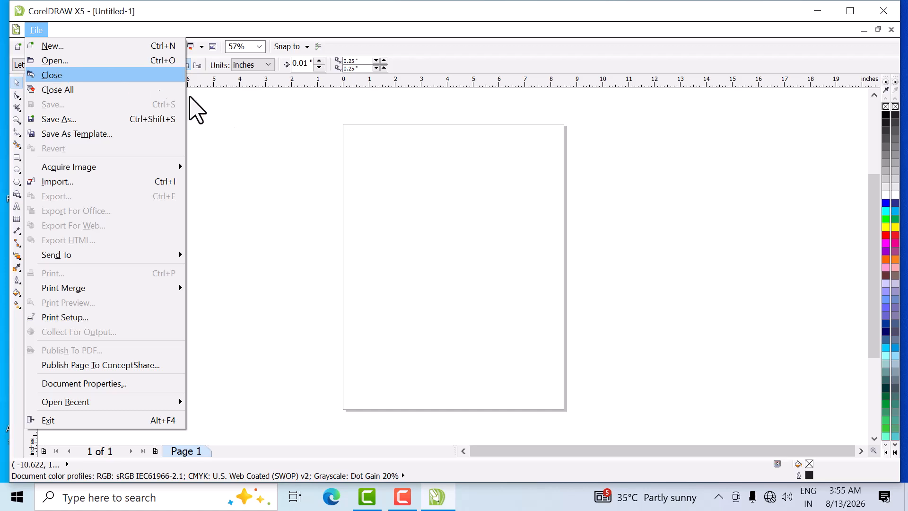
click(264, 160)
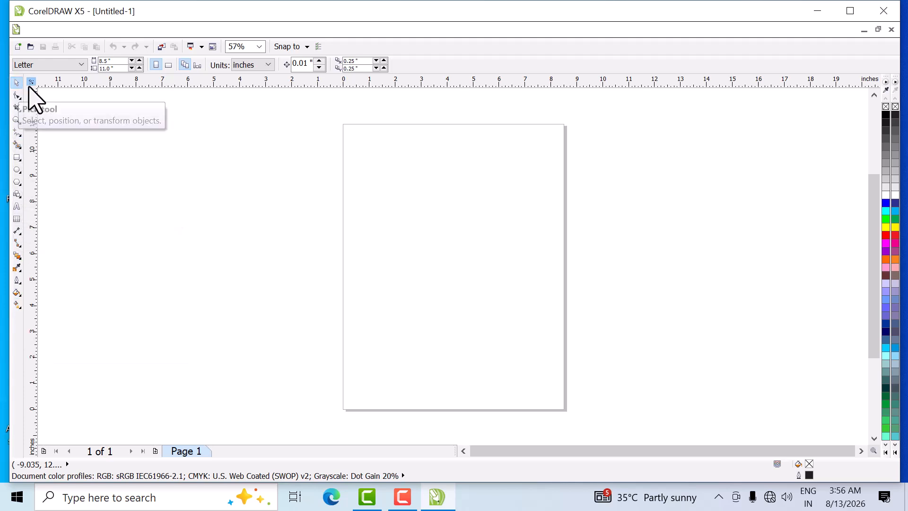
click(17, 95)
click(54, 96)
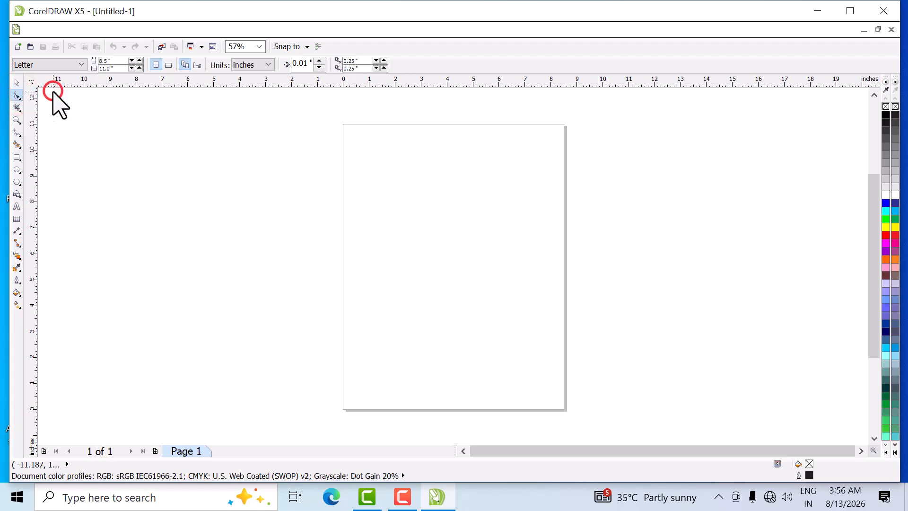
click(16, 81)
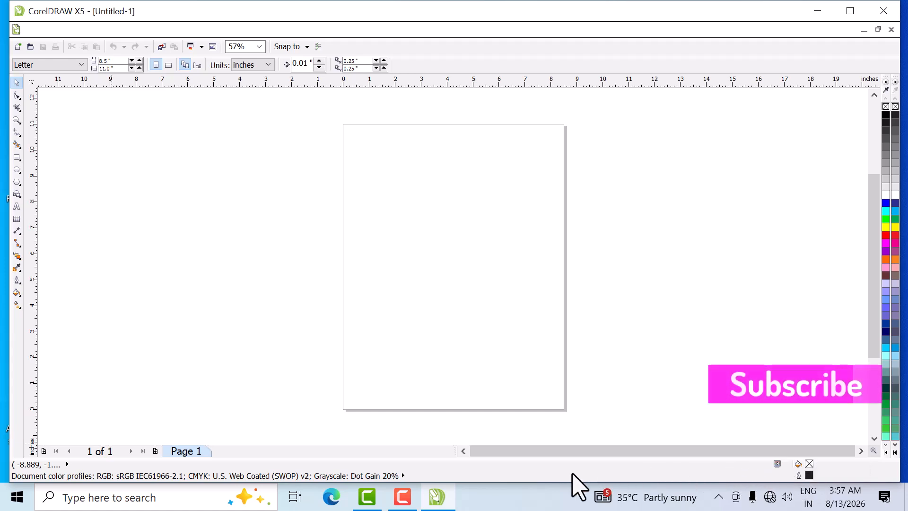
drag(632, 453, 668, 459)
drag(588, 453, 634, 462)
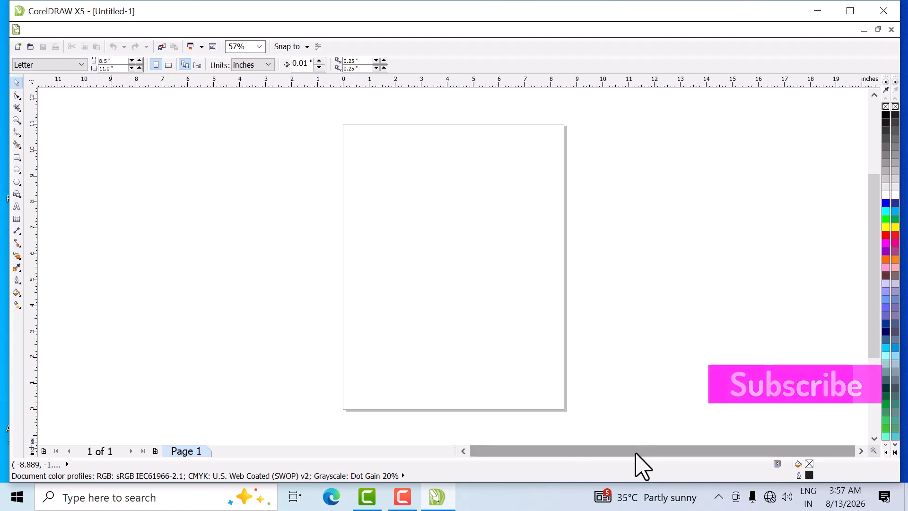
drag(871, 225, 873, 246)
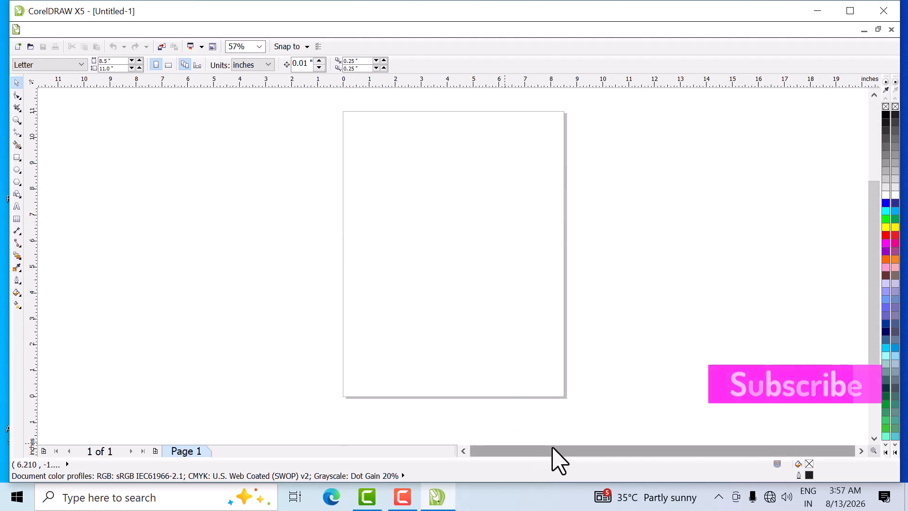
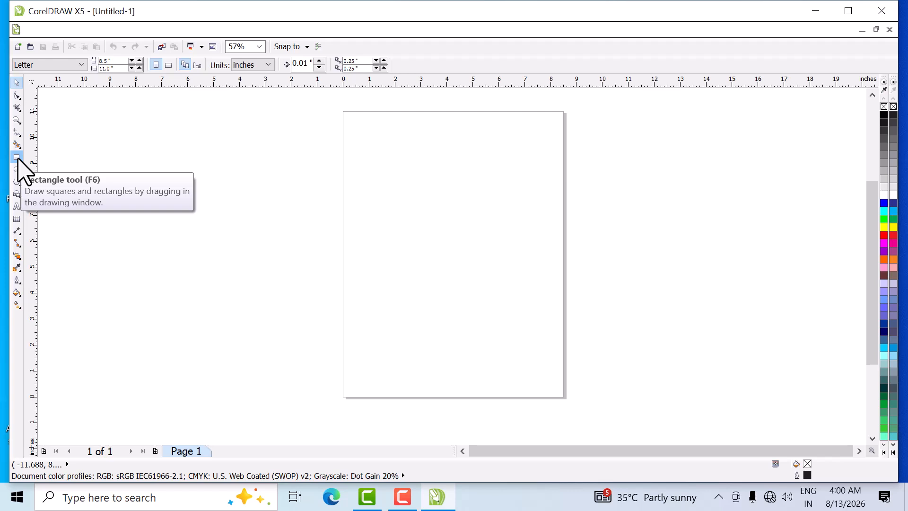
- Draw a rectangle about 4.8 by 3.7 inches near the page's left edge, around mid-height
click(16, 157)
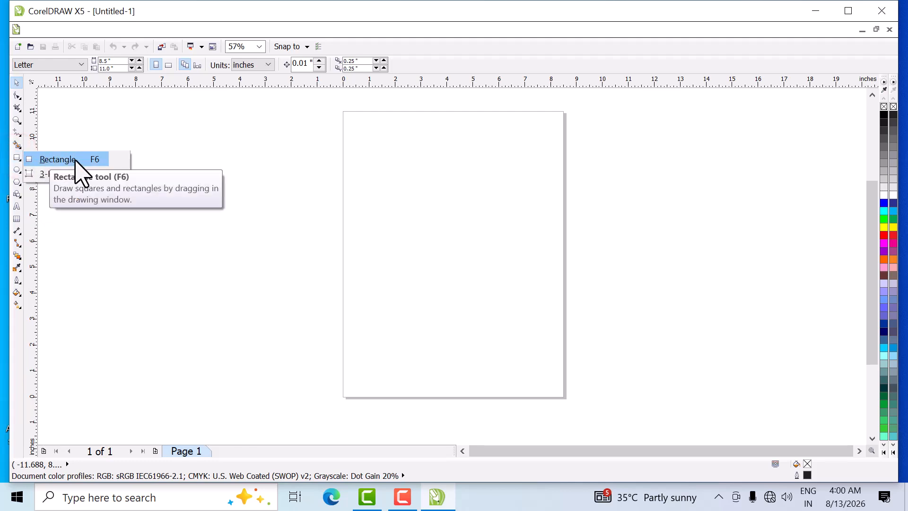
click(75, 159)
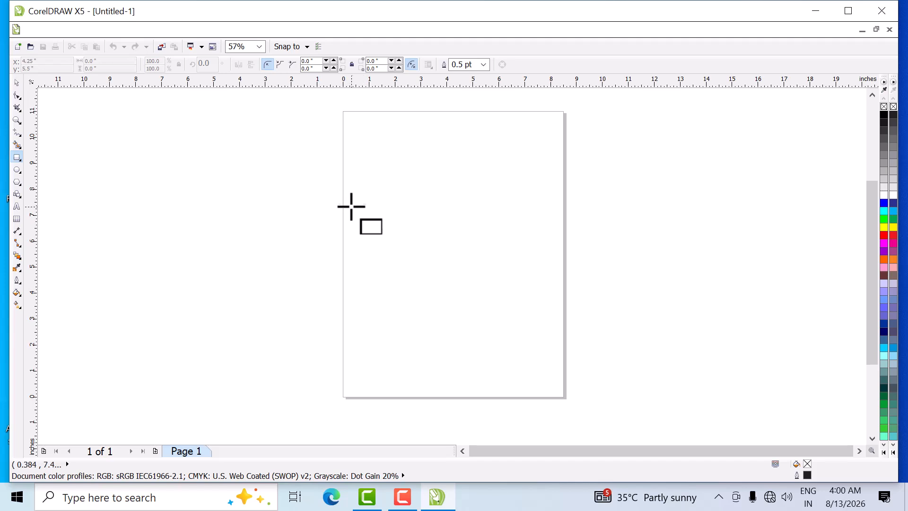
click(355, 199)
drag(354, 199, 479, 296)
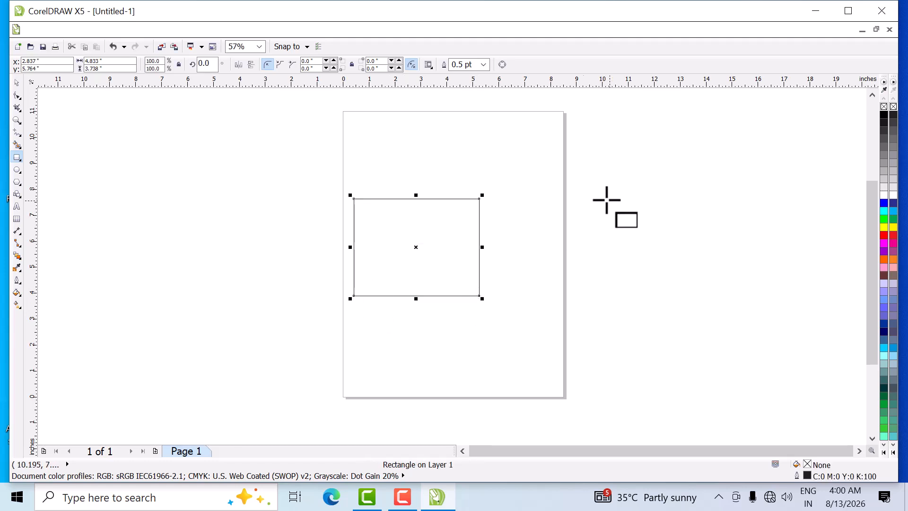
- Draw a second rectangle about 4.2 by 3.9 inches across the page's right edge and delete it
drag(531, 193, 642, 295)
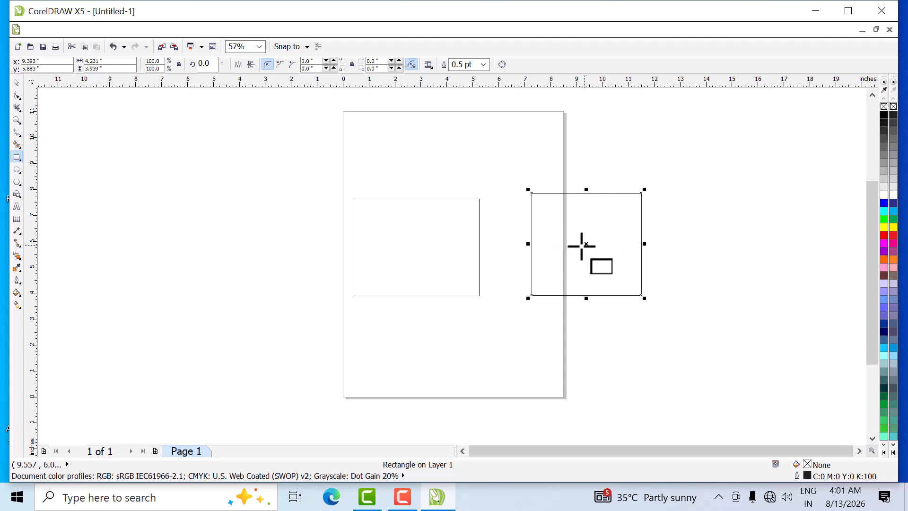
key(Delete)
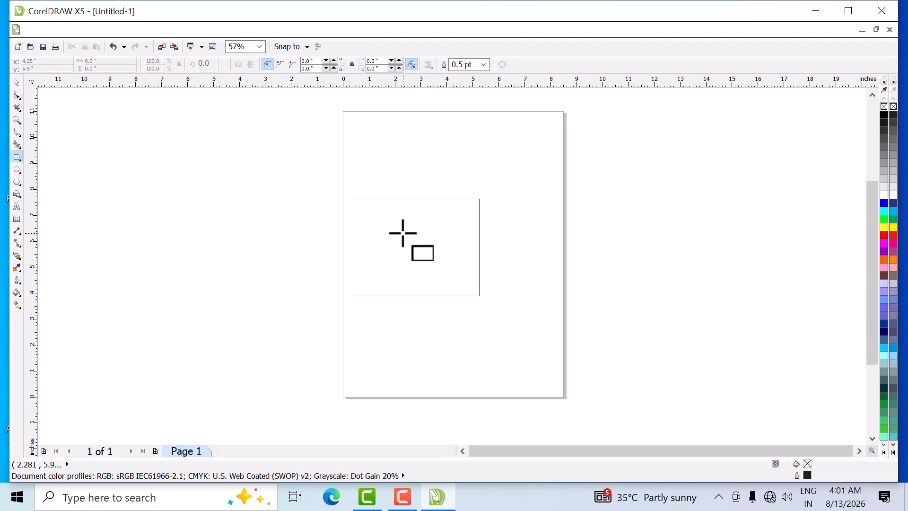
- Select the remaining rectangle and fill it with magenta (#FF00FF), clearing the fill once and reapplying it
click(17, 82)
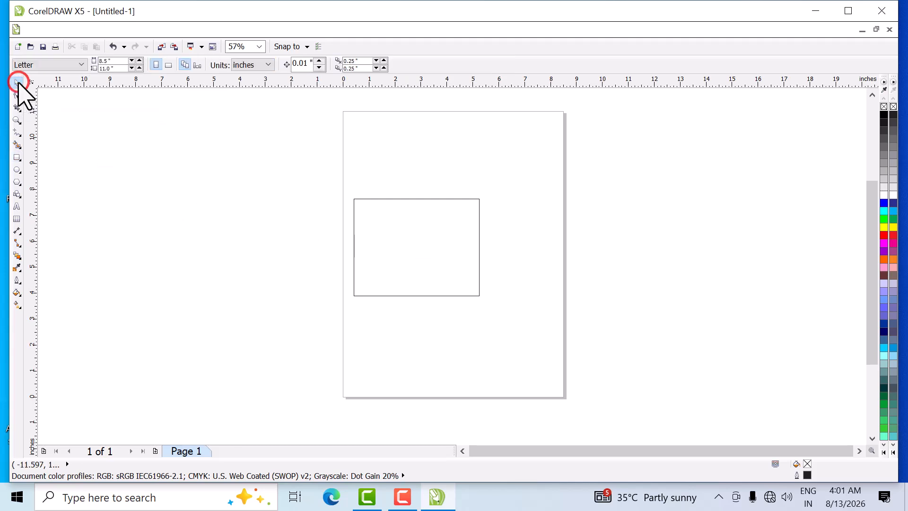
click(419, 243)
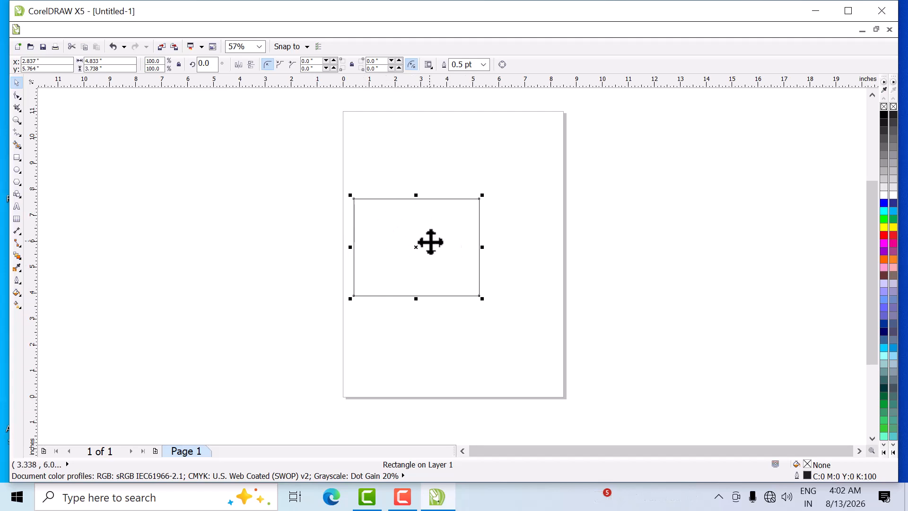
click(884, 243)
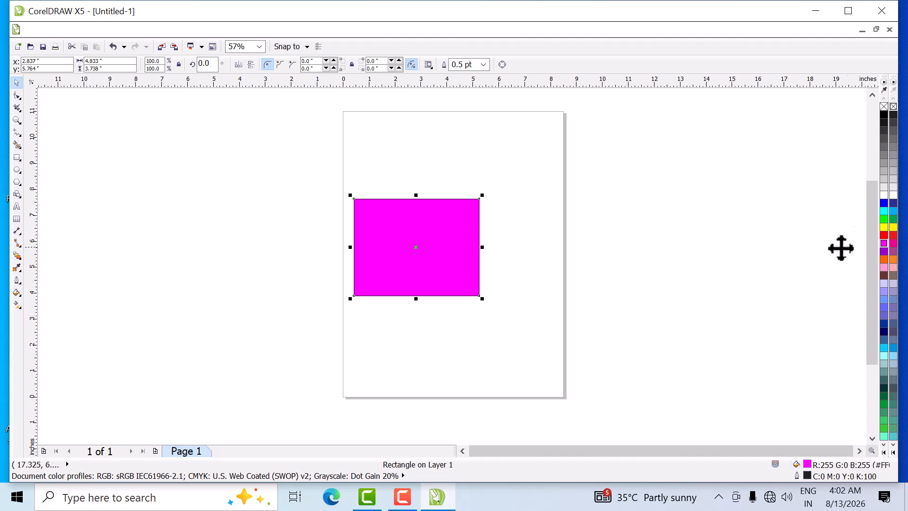
click(884, 107)
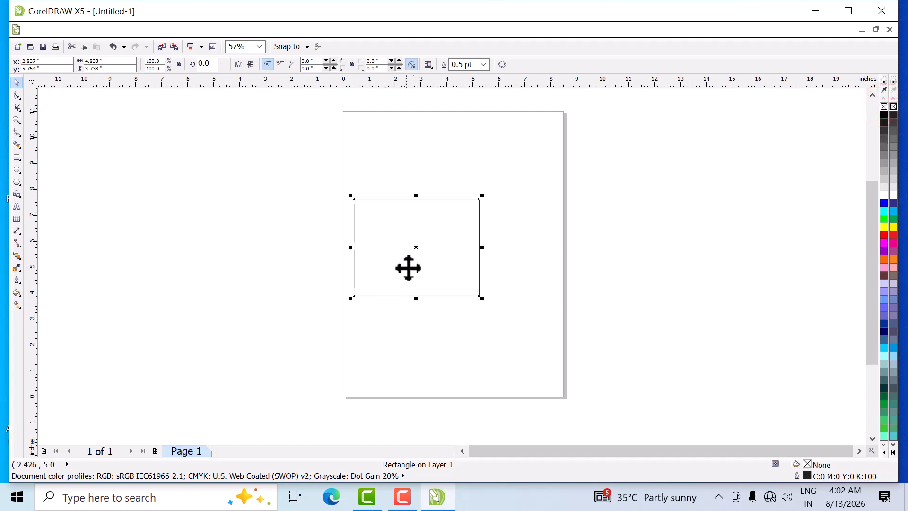
click(886, 253)
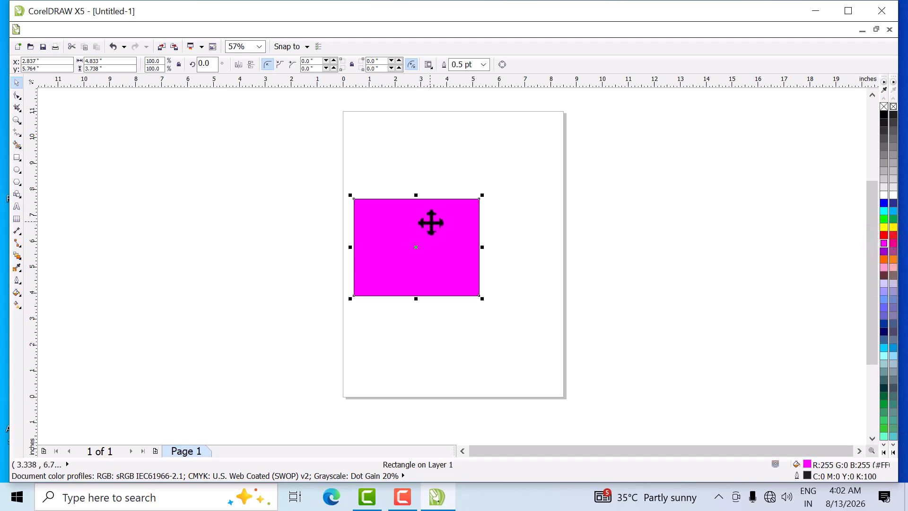
- Give the magenta rectangle a yellow outline and inspect its top edge up close
right_click(884, 228)
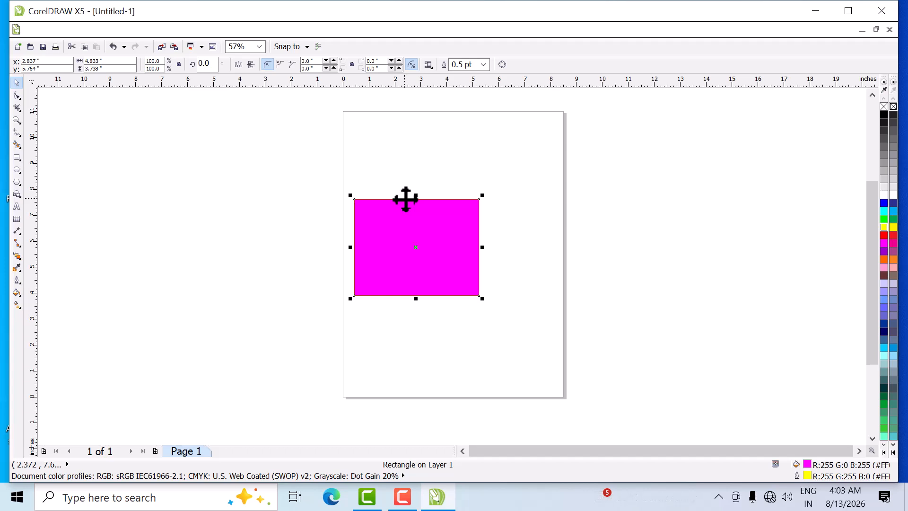
scroll(405, 199, up, 2)
scroll(405, 199, up, 1)
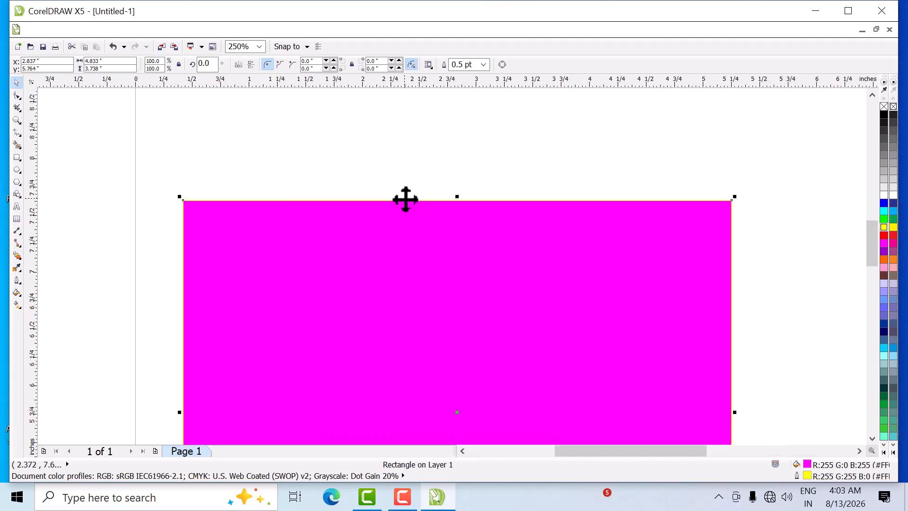
scroll(405, 200, up, 1)
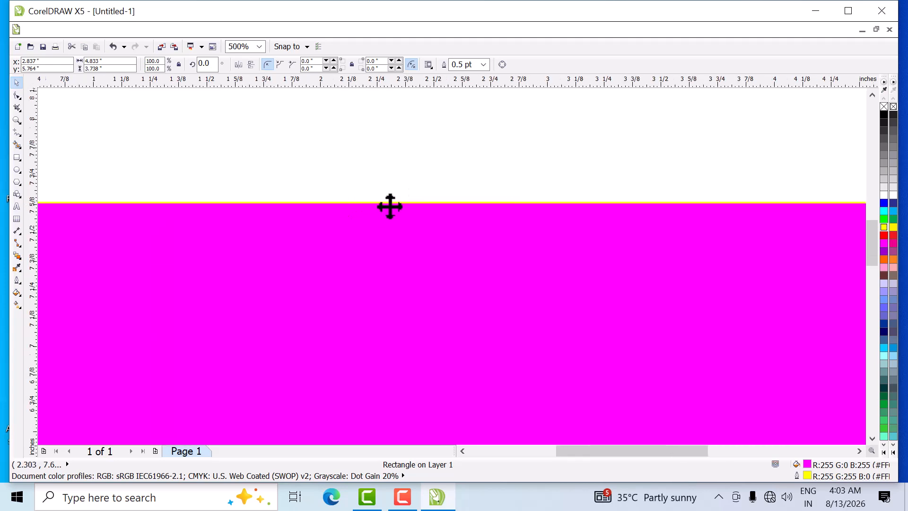
scroll(389, 206, down, 1)
scroll(390, 206, down, 1)
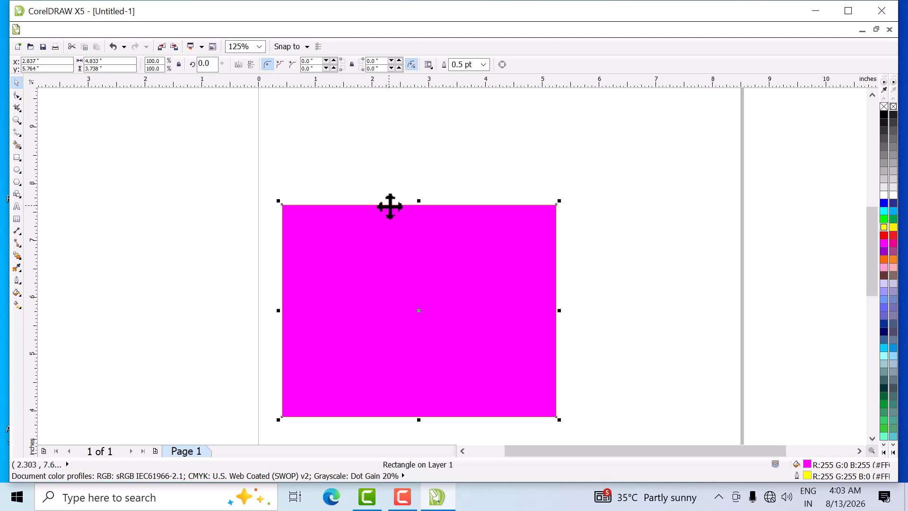
scroll(390, 206, down, 1)
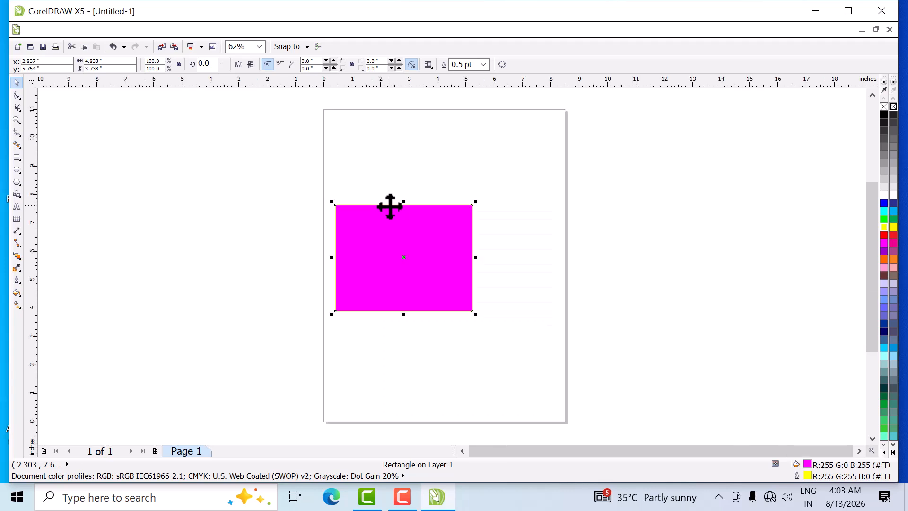
- Set the rectangle's outline width to 2.0 pt
click(18, 122)
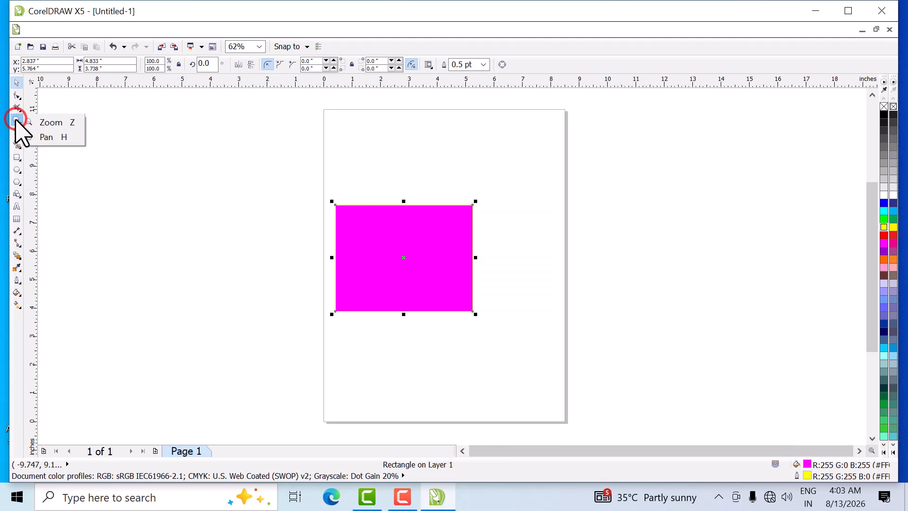
click(67, 122)
drag(306, 196, 510, 243)
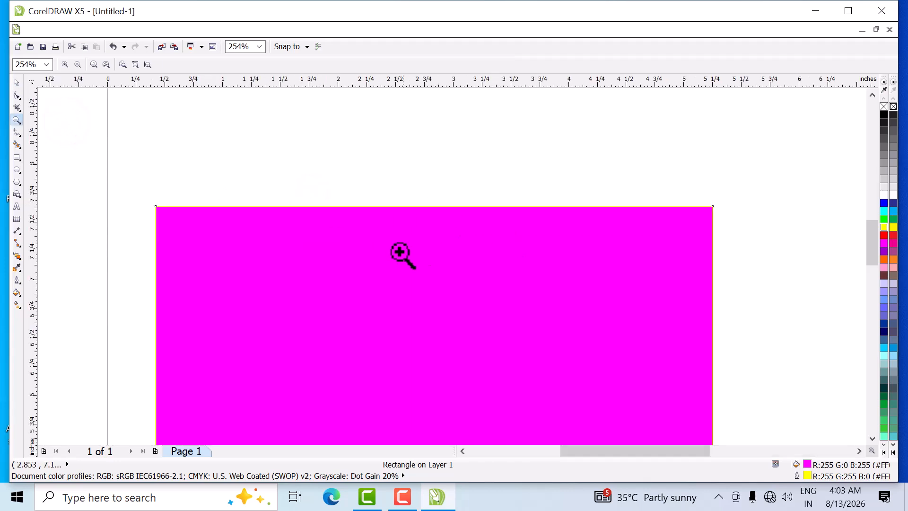
click(16, 83)
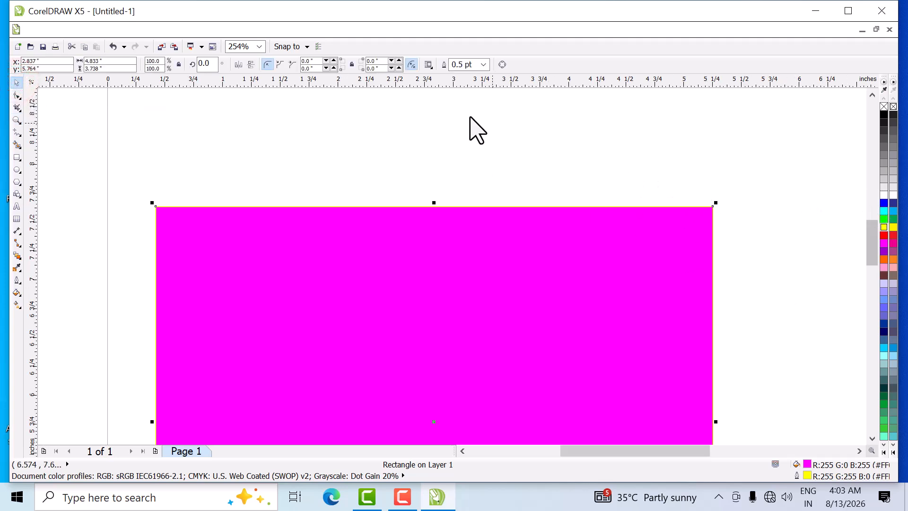
click(483, 65)
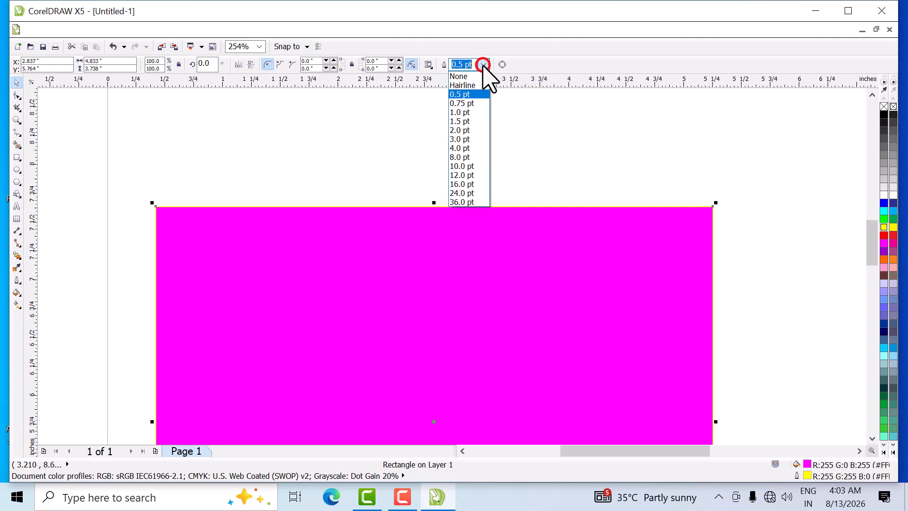
click(467, 130)
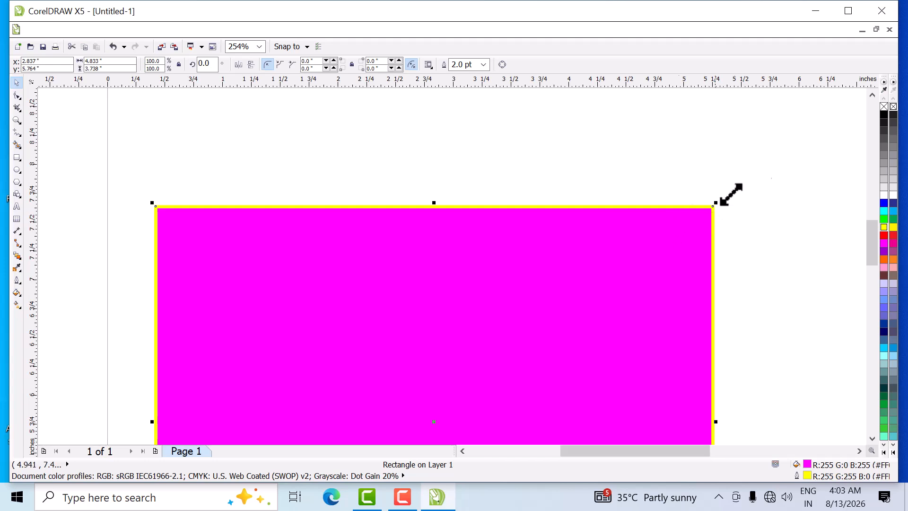
- Remove the rectangle's outline, apply a blue one instead, and deselect the rectangle
right_click(884, 107)
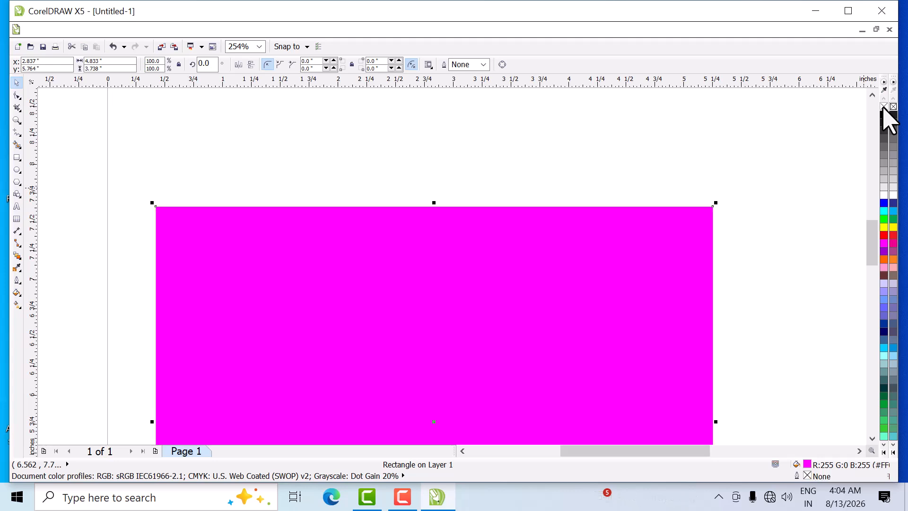
right_click(884, 204)
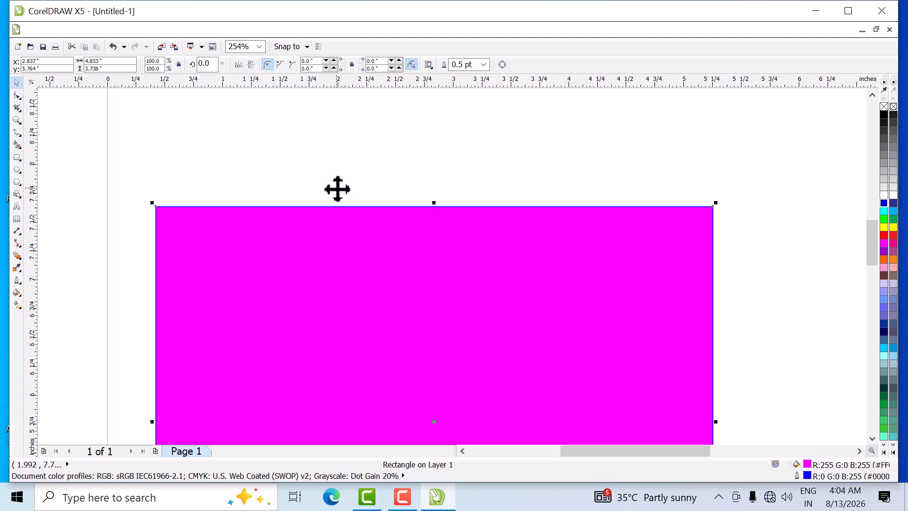
scroll(337, 188, down, 2)
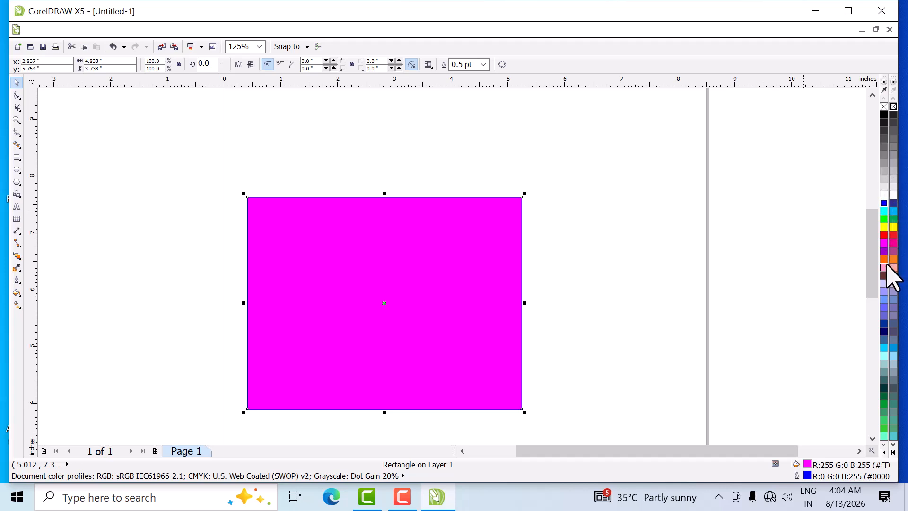
click(817, 265)
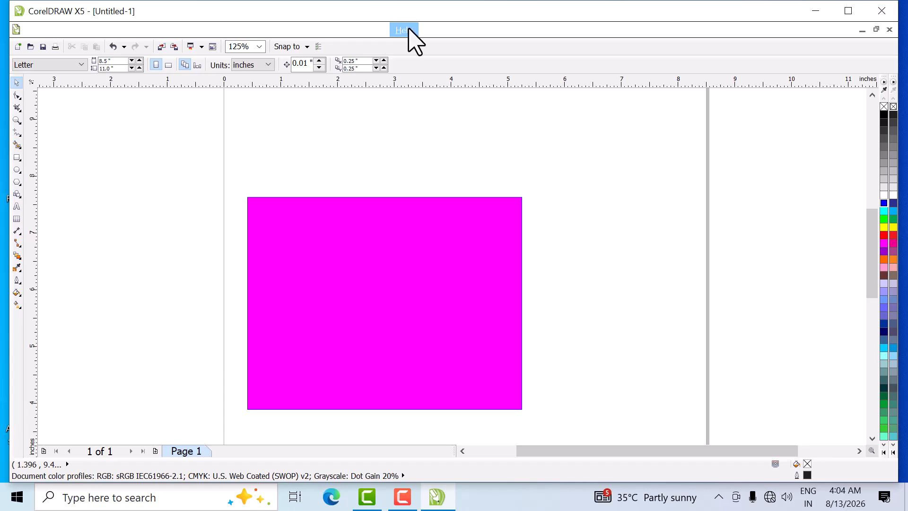
- Hide the Default palette and show it again
click(373, 29)
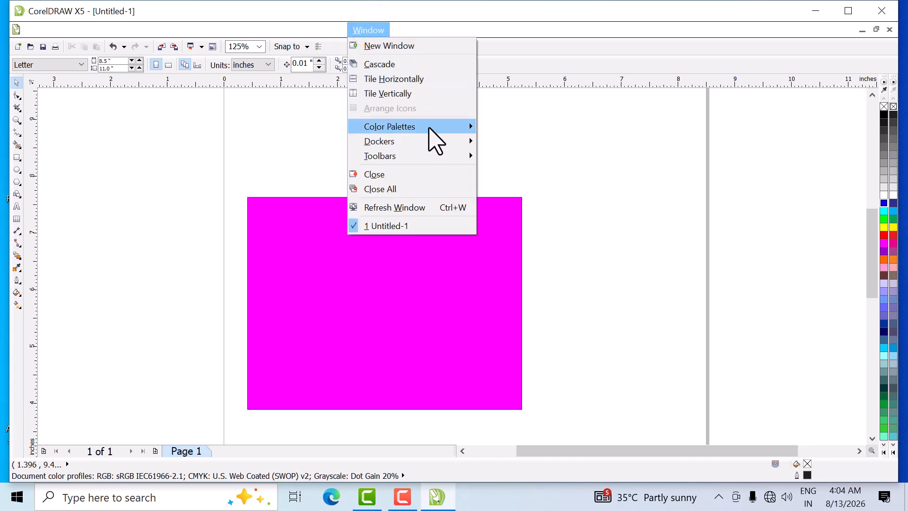
mouse_move(435, 128)
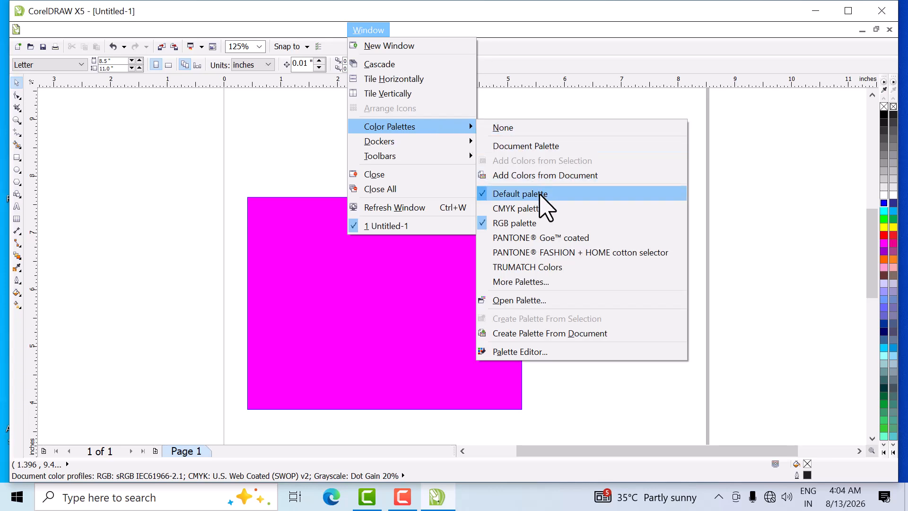
click(487, 194)
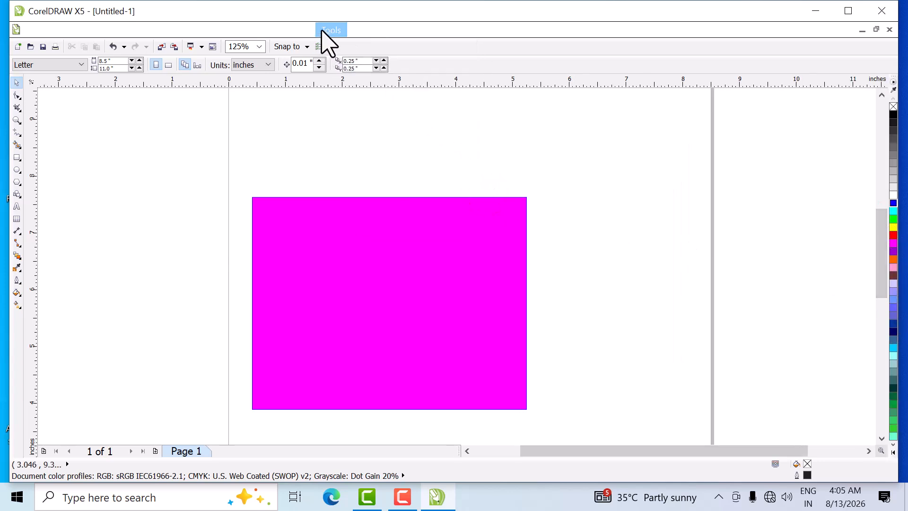
click(371, 27)
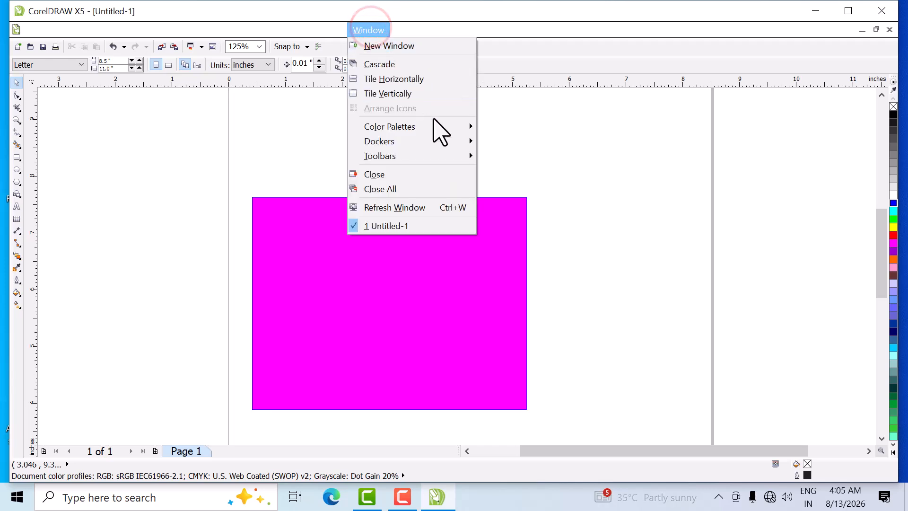
mouse_move(452, 128)
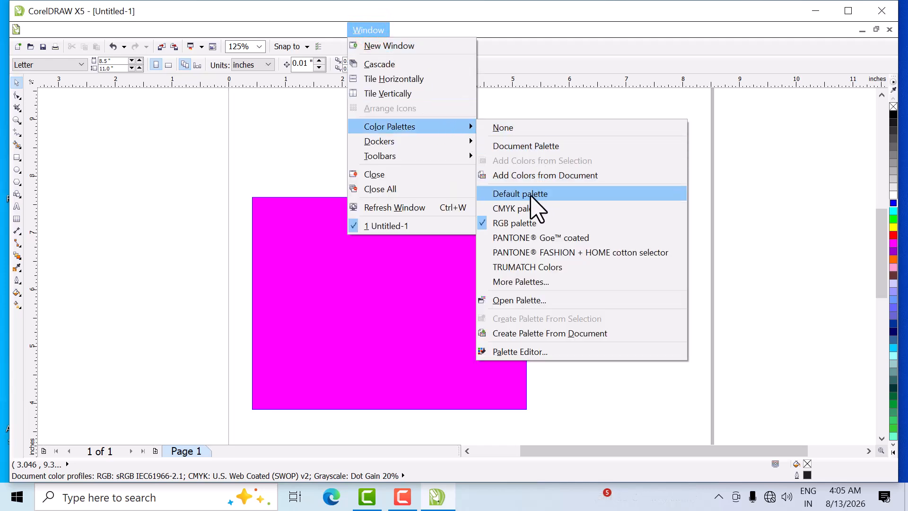
click(512, 195)
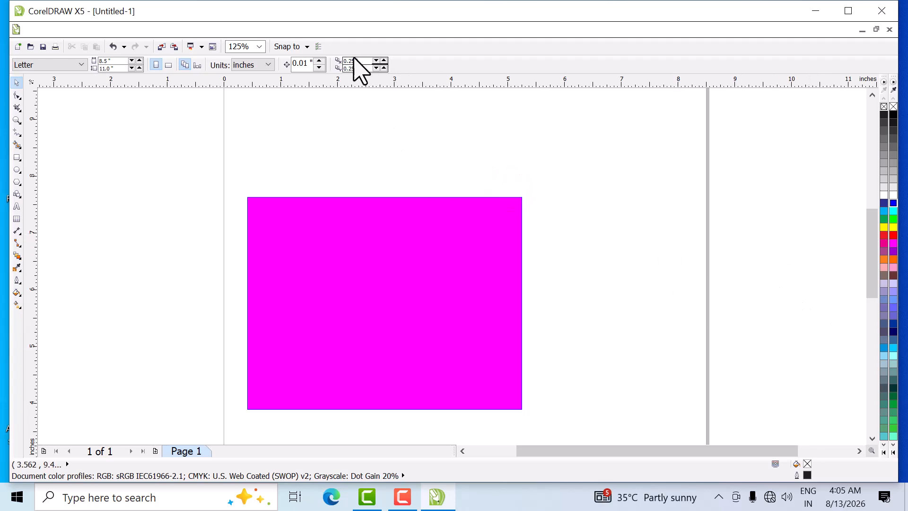
- Hide the RGB palette and show it again
click(374, 30)
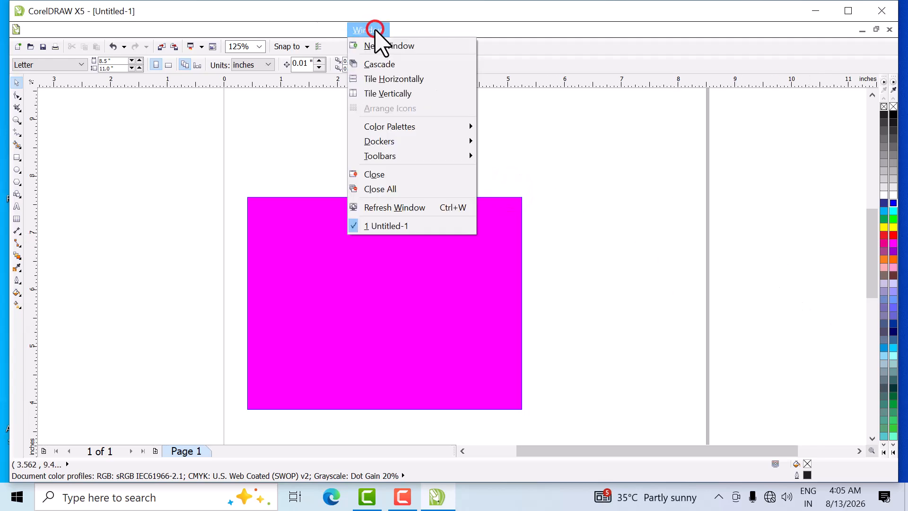
mouse_move(463, 128)
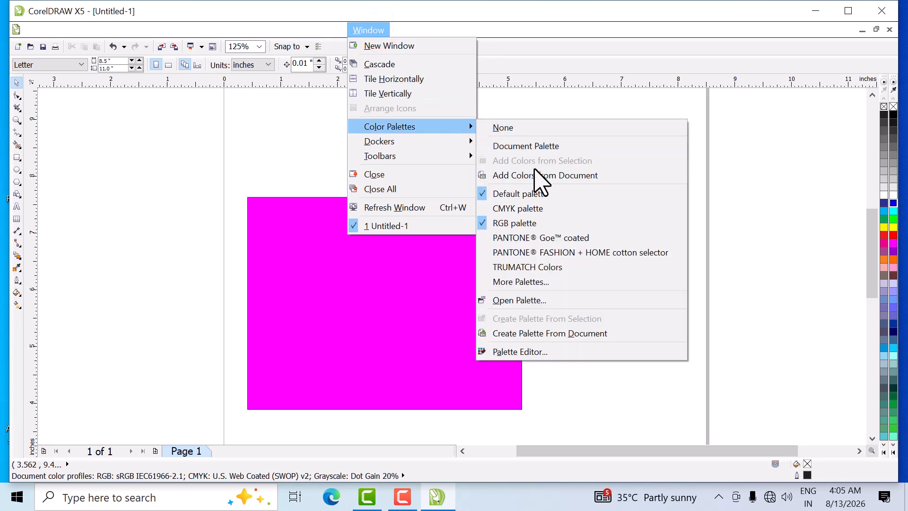
click(503, 225)
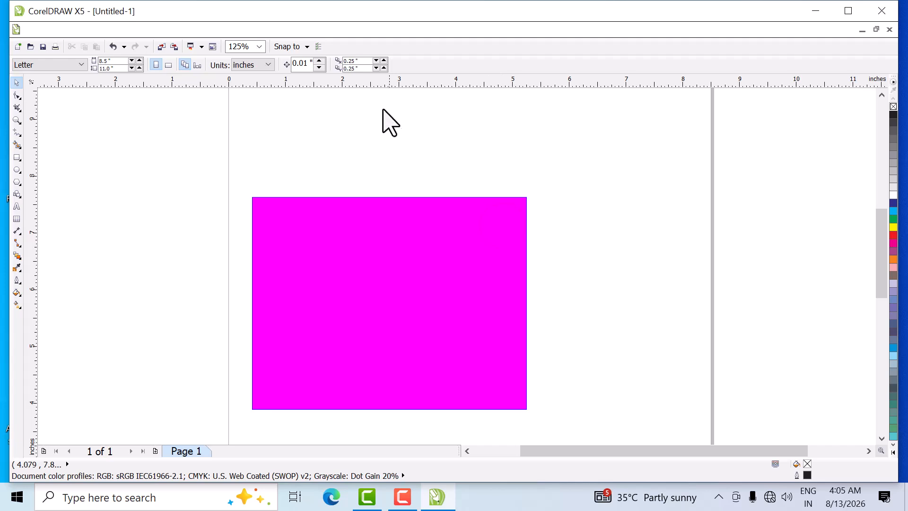
click(376, 30)
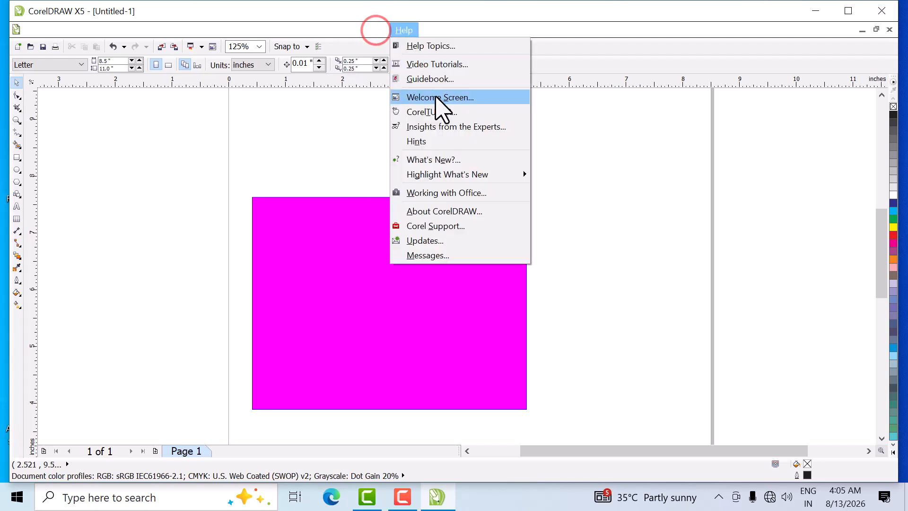
mouse_move(431, 127)
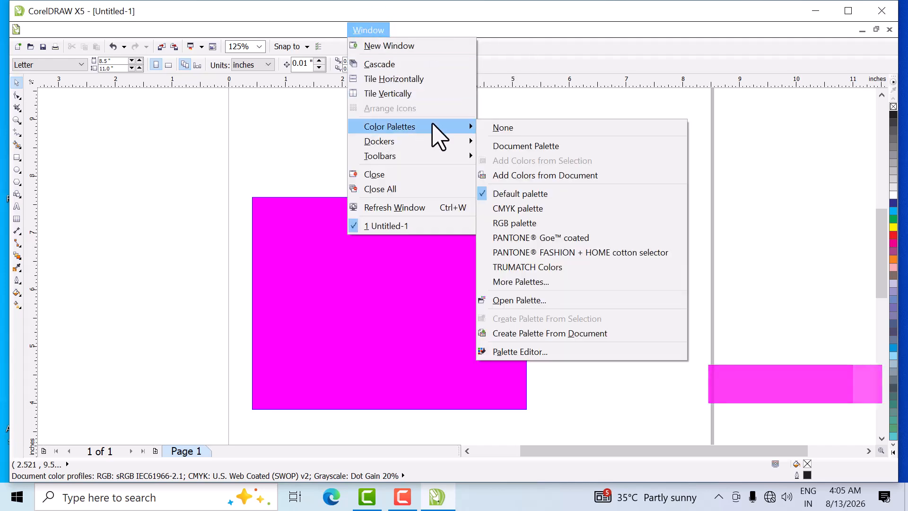
click(544, 222)
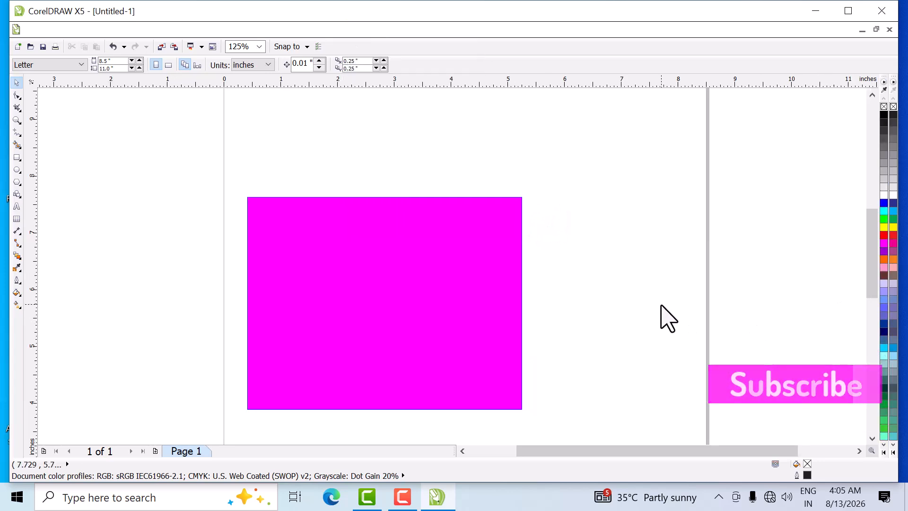
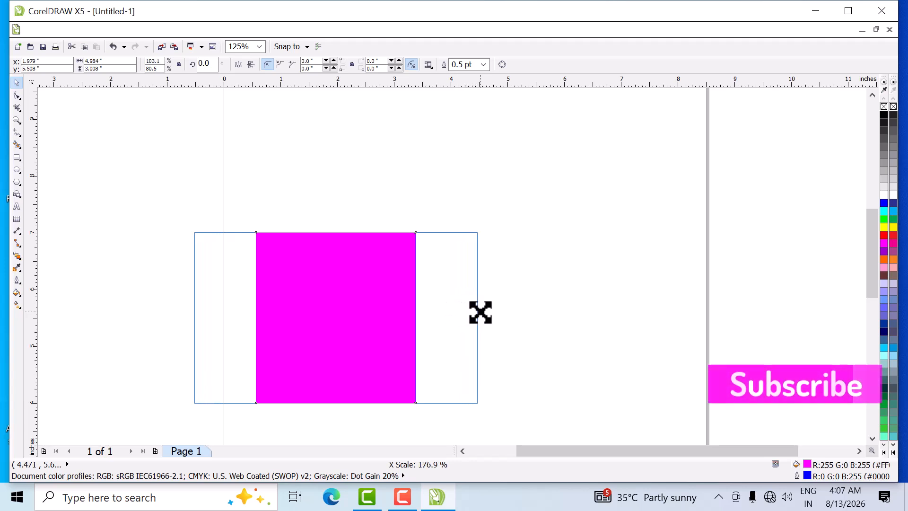
- Move the magenta rectangle toward the page's middle and resize it around its center to about 2.9 × 2.98 inches
drag(296, 349, 442, 325)
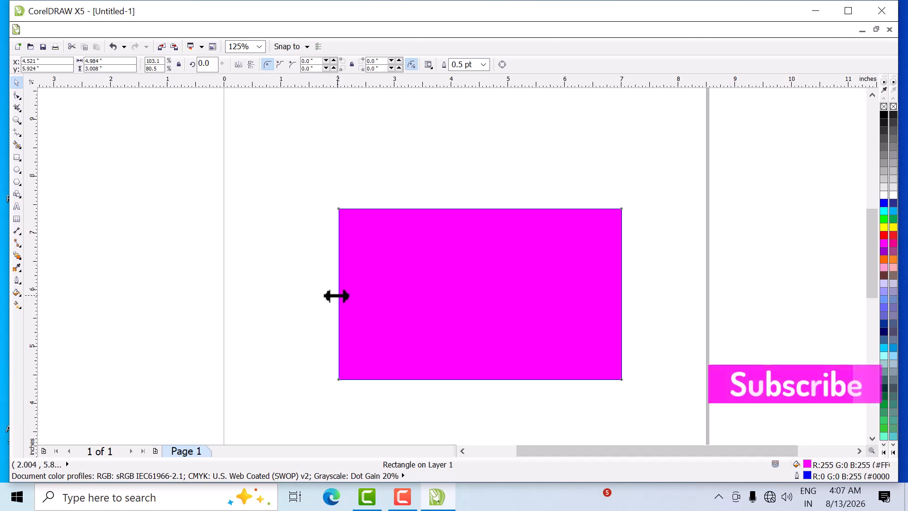
drag(337, 296, 396, 299)
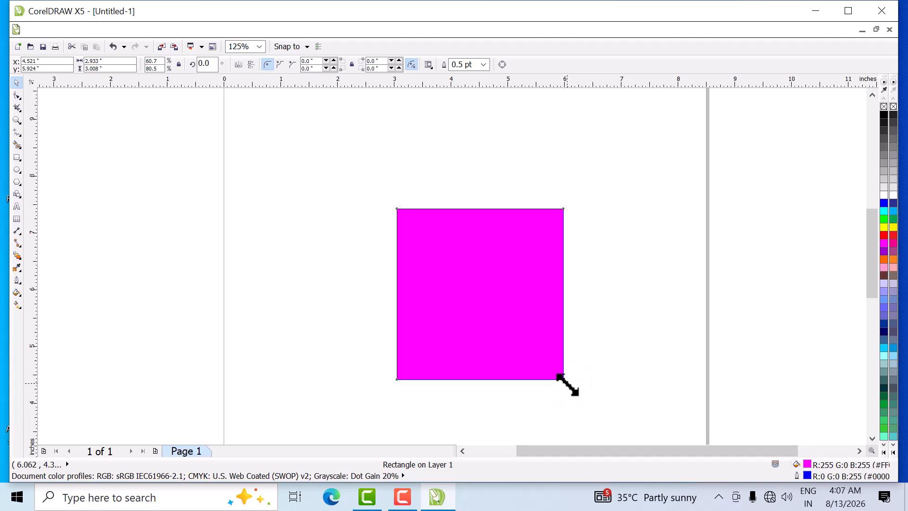
drag(567, 384, 523, 346)
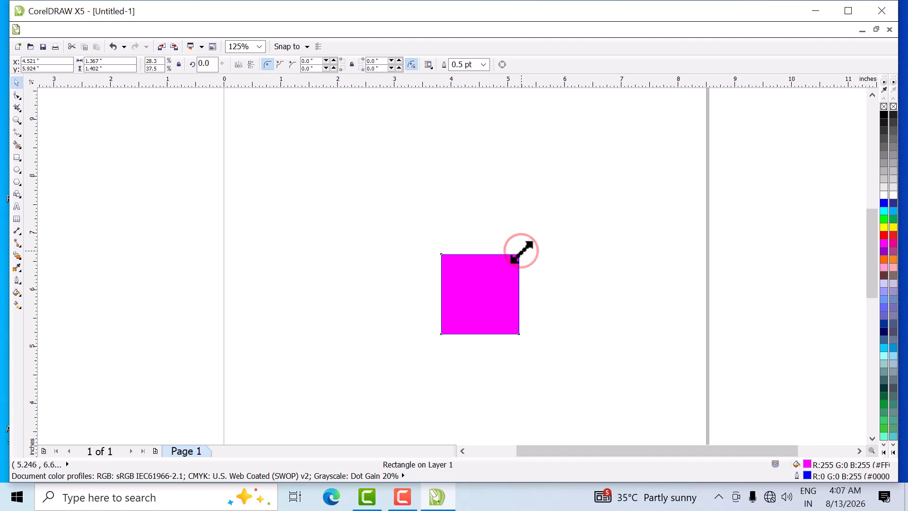
drag(521, 252, 569, 208)
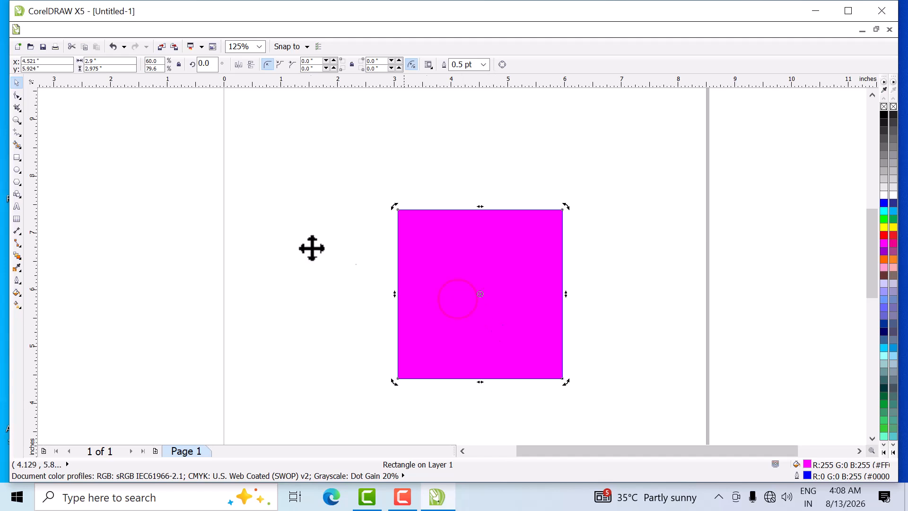
- Move the magenta rectangle back and forth across the page, leave it just inside the page's left edge, and deselect it
click(462, 301)
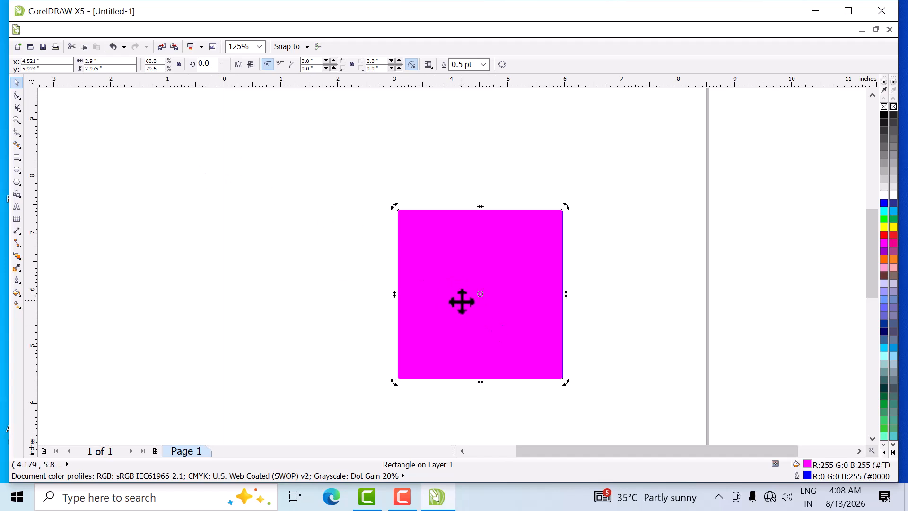
drag(461, 301, 278, 212)
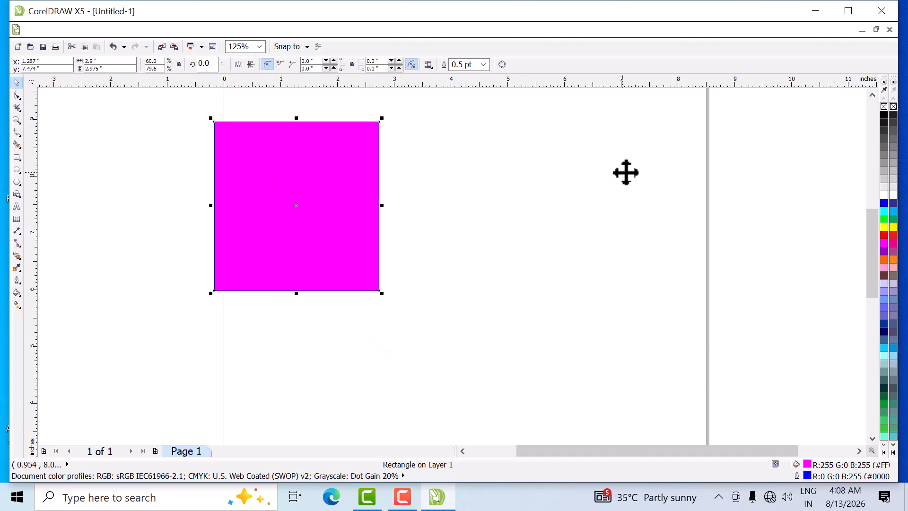
drag(293, 164, 609, 169)
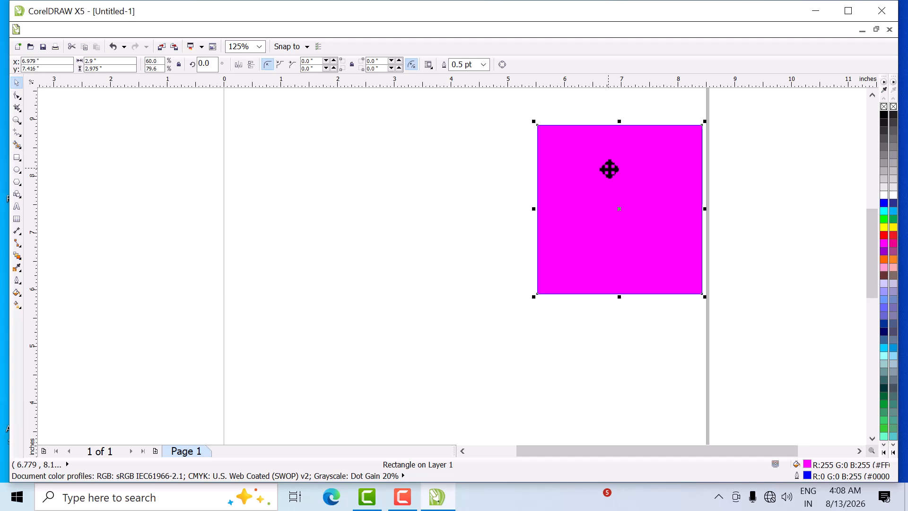
drag(570, 214, 262, 217)
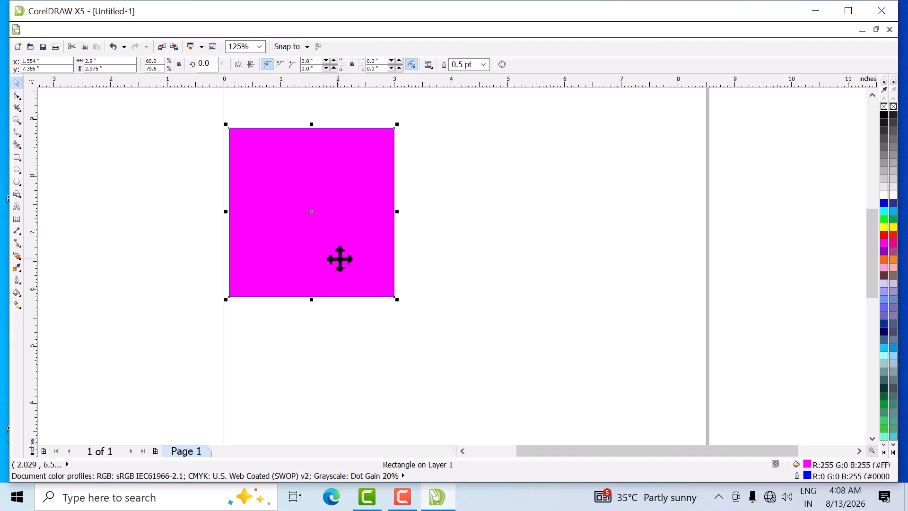
click(280, 344)
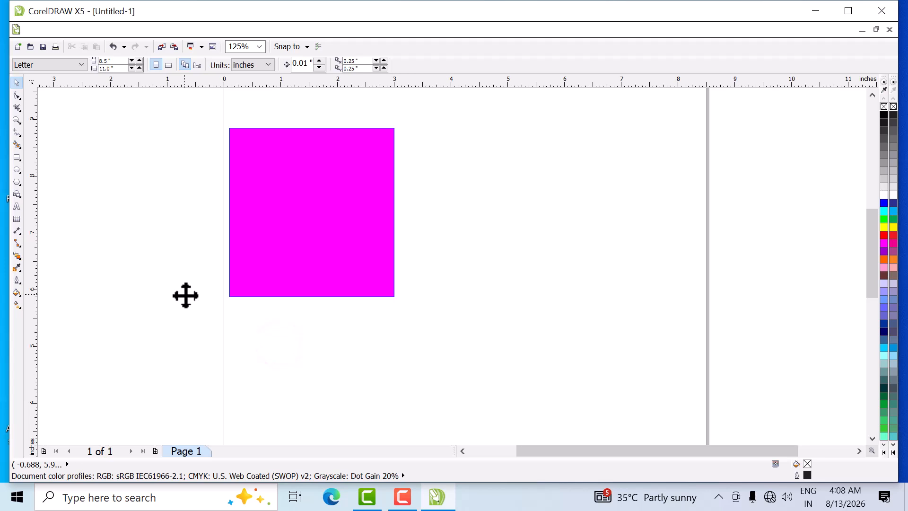
- Place a copy of the magenta rectangle about 3.5 inches to the right of the original
click(314, 226)
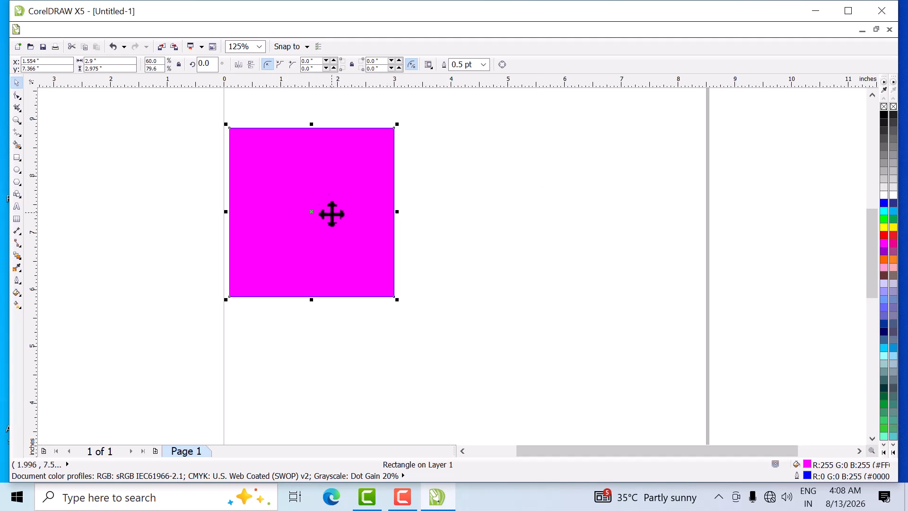
drag(329, 214, 525, 214)
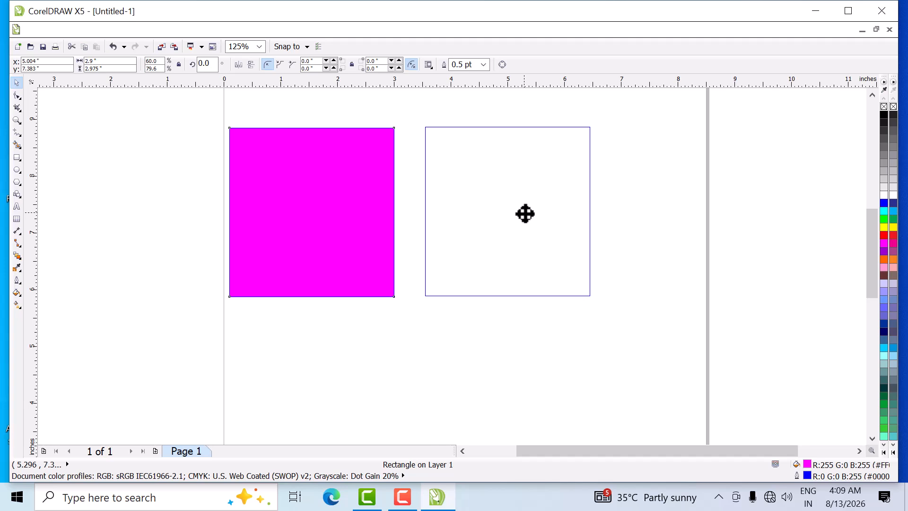
drag(525, 214, 524, 213)
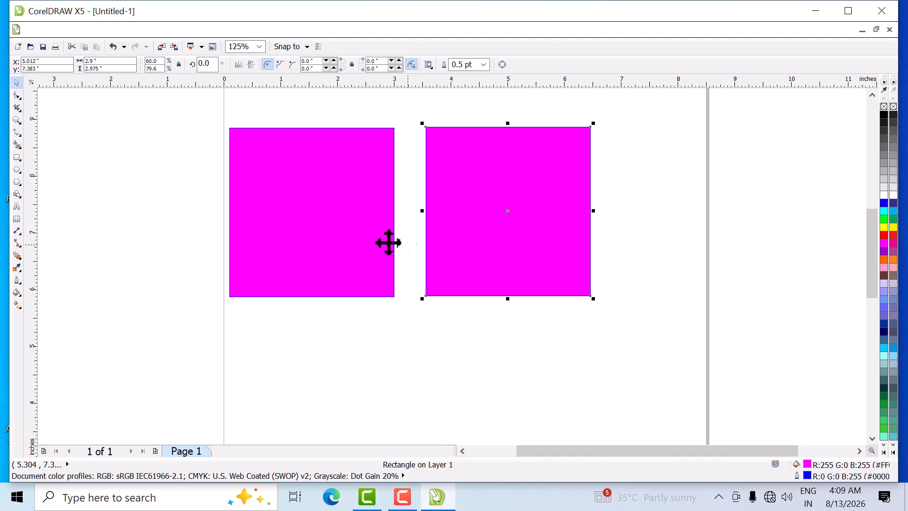
- Copy the original rectangle directly below itself, and copy that one to its right to complete a two-by-two arrangement
click(301, 213)
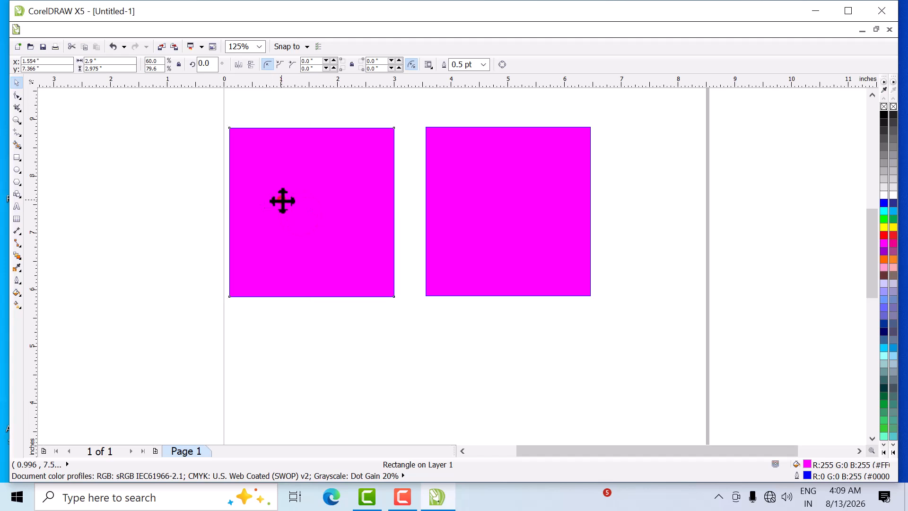
drag(282, 206, 283, 385)
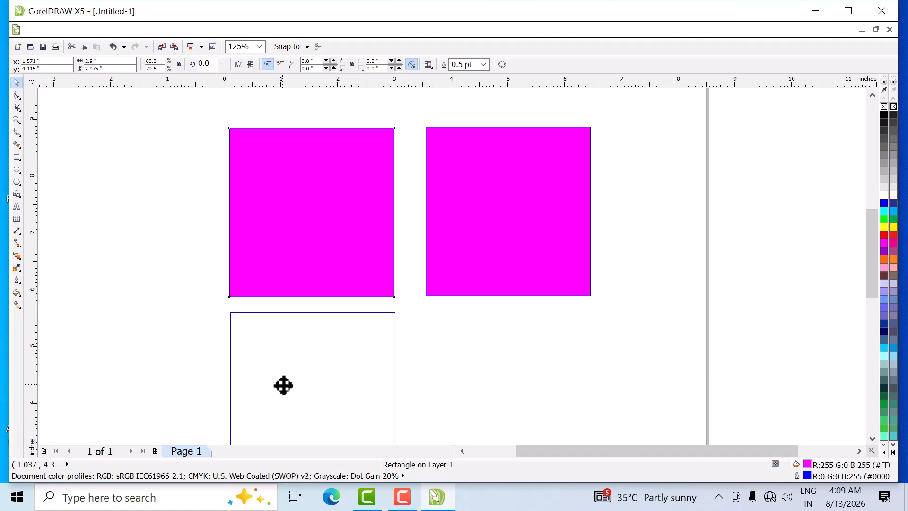
right_click(282, 383)
drag(284, 386, 284, 385)
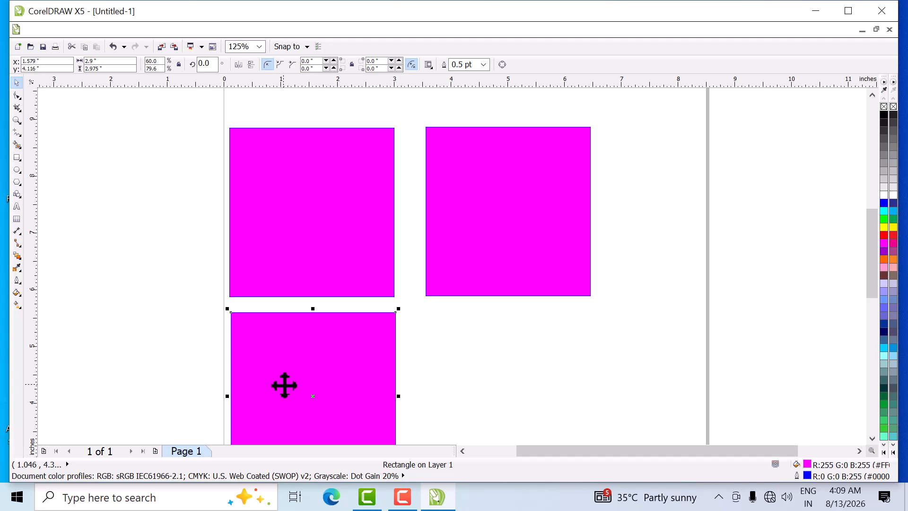
drag(293, 369, 489, 370)
right_click(487, 369)
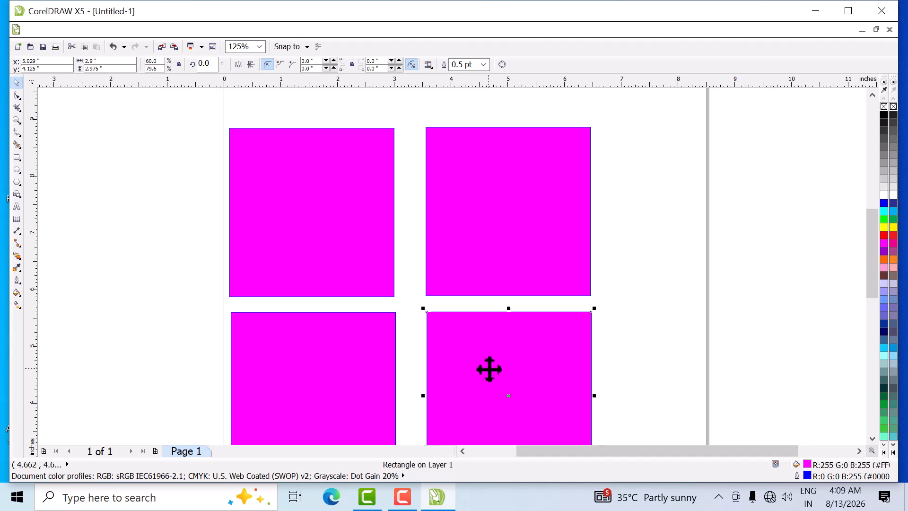
- Copy the upper-right rectangle farther right so the duplicate straddles the page's right edge
click(491, 226)
drag(475, 189, 656, 185)
right_click(656, 184)
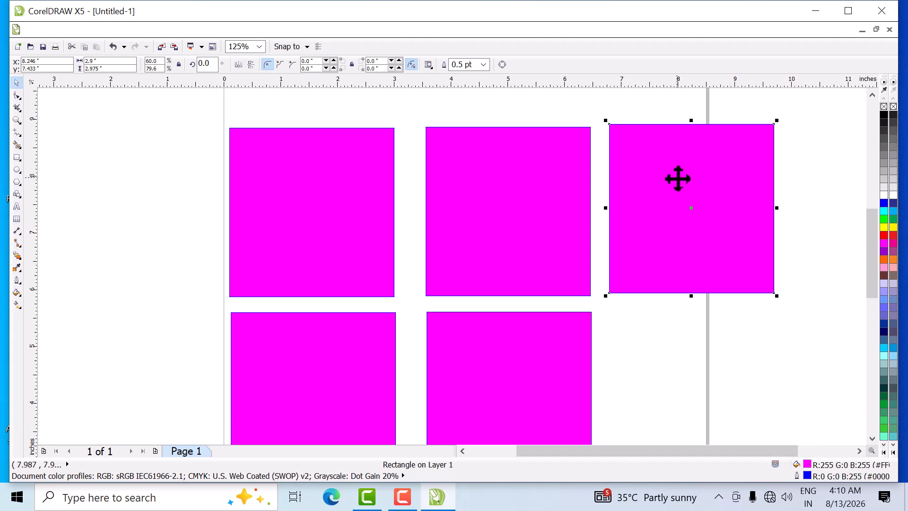
- Delete all the copied rectangles, keeping only the original magenta one near the page's left edge
key(Delete)
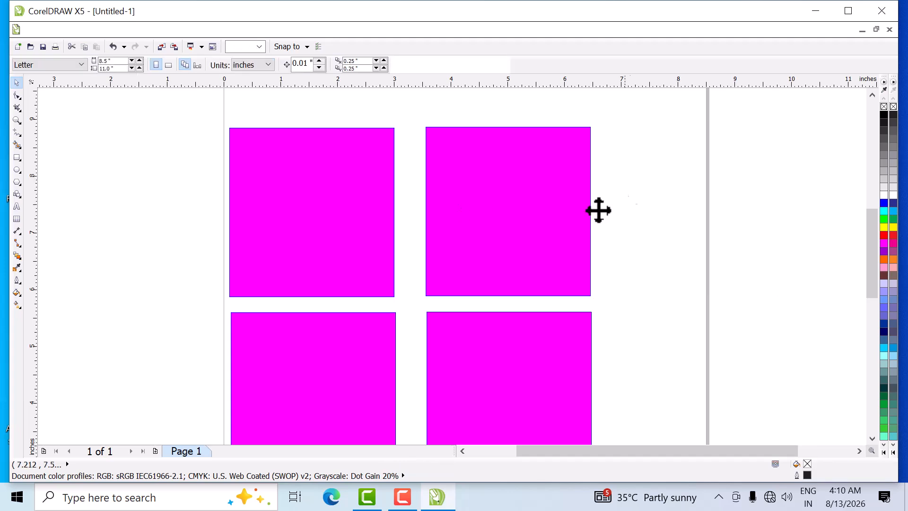
click(550, 223)
key(Delete)
click(553, 392)
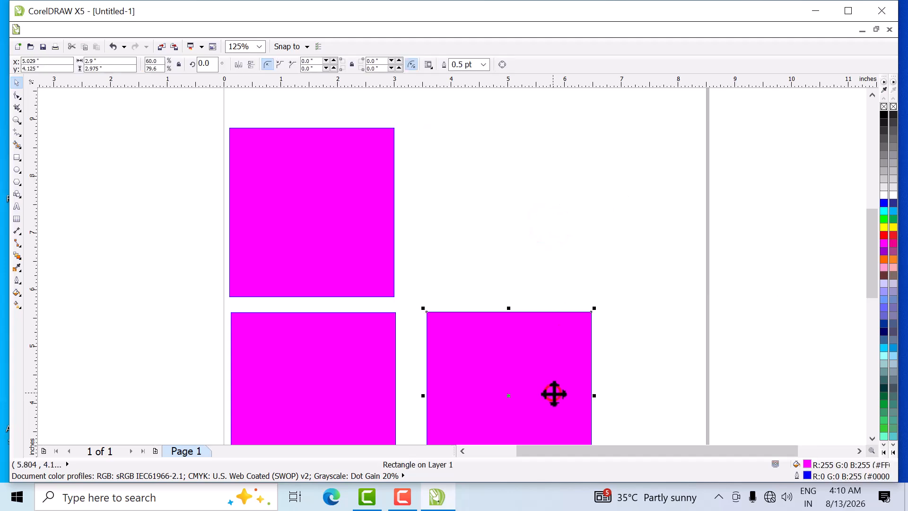
key(Delete)
click(337, 375)
key(Delete)
- Duplicate the remaining magenta rectangle repeatedly to make six, with three across the upper row and three staggered below
click(320, 217)
drag(286, 190, 471, 196)
drag(511, 298, 491, 327)
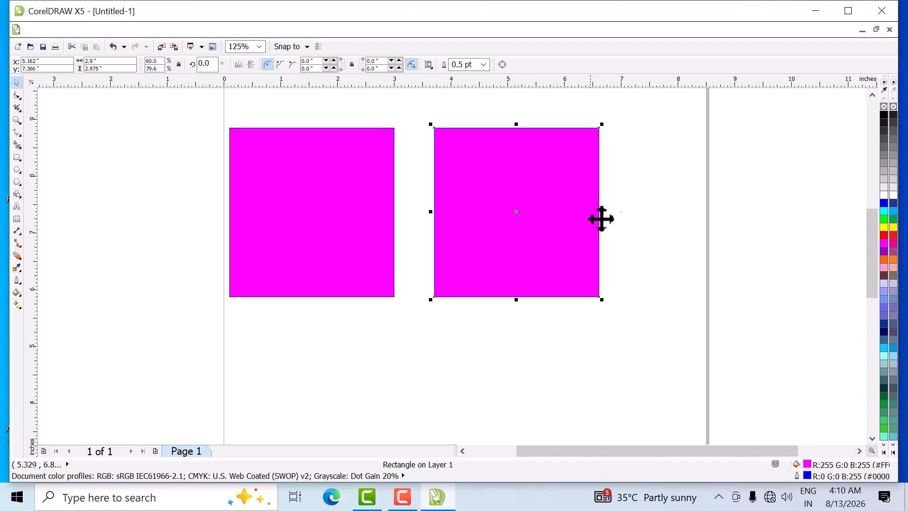
drag(480, 211, 659, 207)
drag(534, 210, 435, 357)
drag(339, 235, 262, 382)
drag(542, 215, 628, 388)
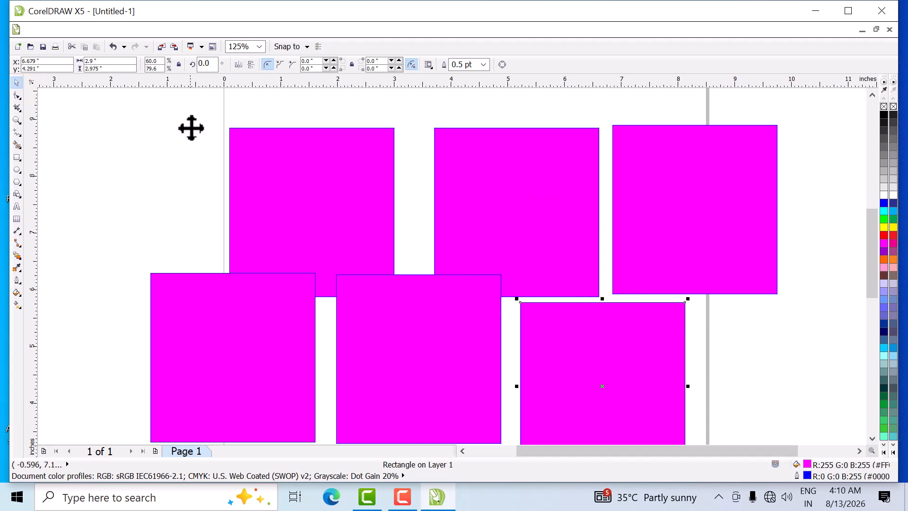
- Select all six magenta rectangles together and delete them, leaving the page empty
click(303, 186)
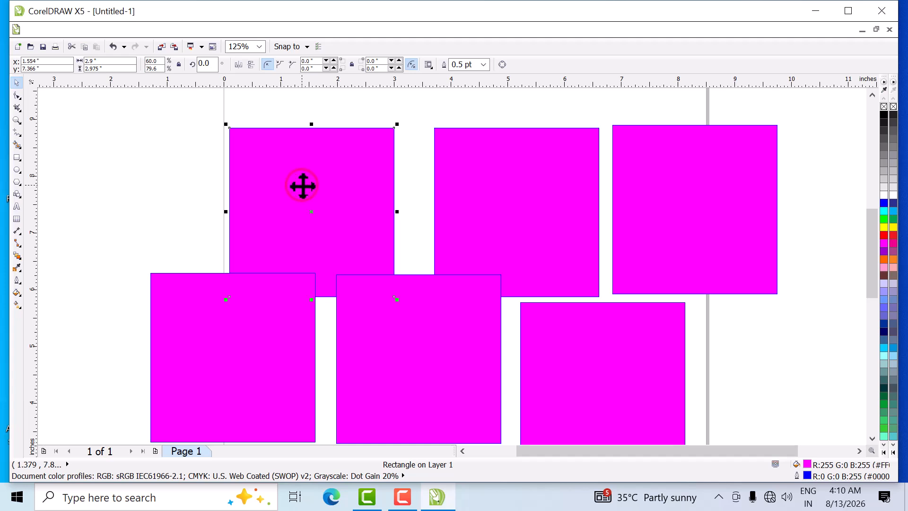
shift+click(481, 220)
shift+click(693, 221)
shift+click(615, 367)
shift+click(415, 354)
shift+click(253, 337)
key(Delete)
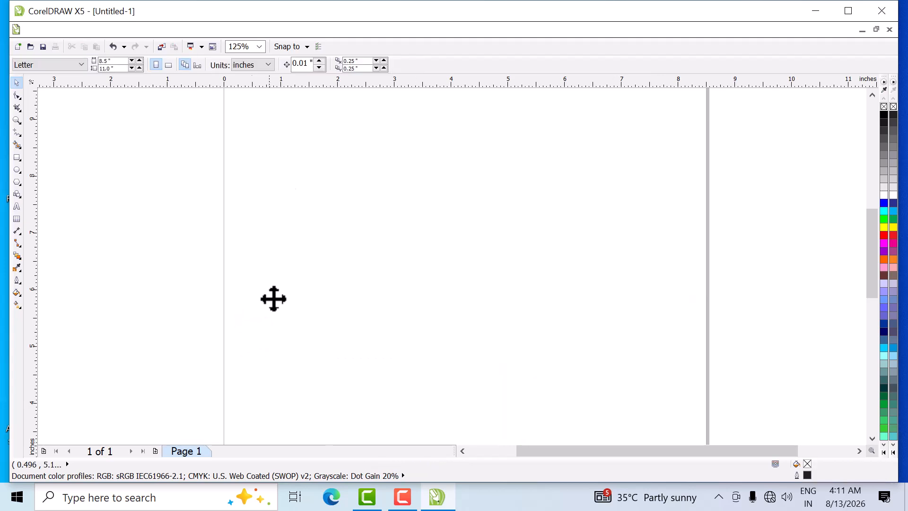
- Draw a square of about 2.8 × 2.8 inches in the left half of the page with the Rectangle tool
key(shift+F4)
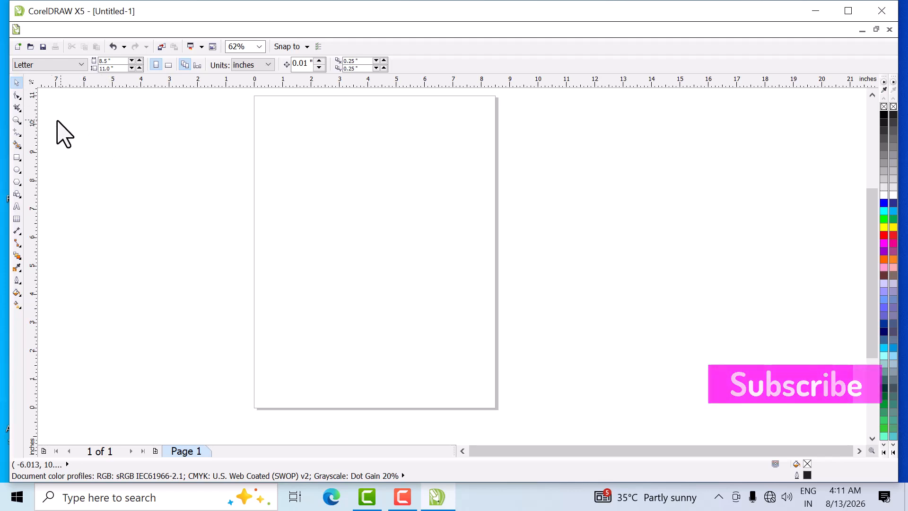
click(18, 157)
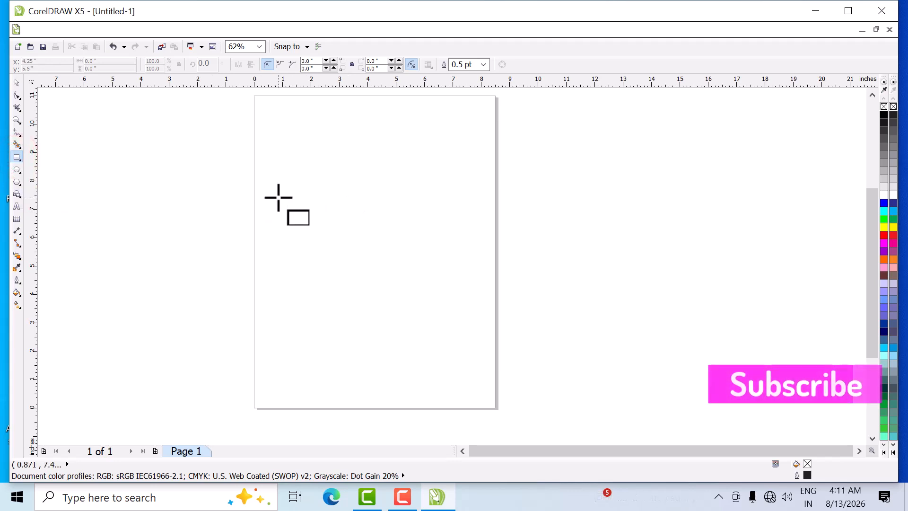
drag(281, 186, 358, 254)
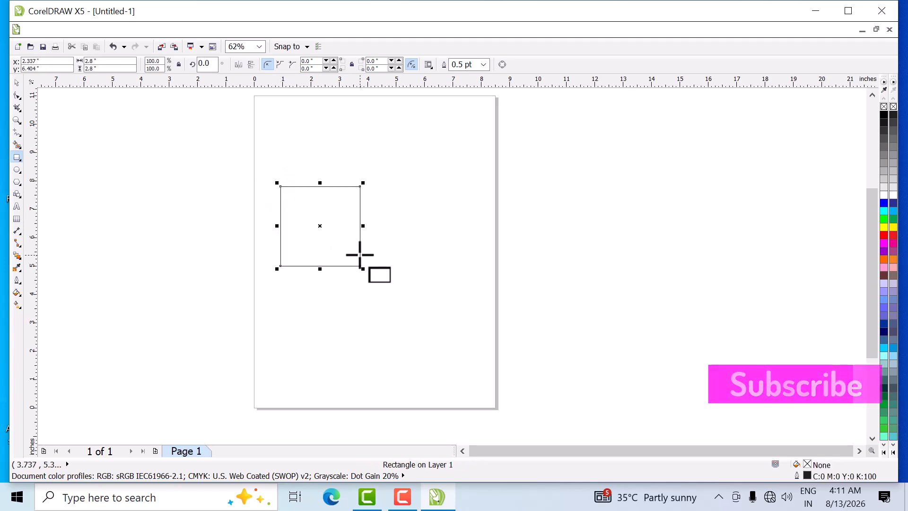
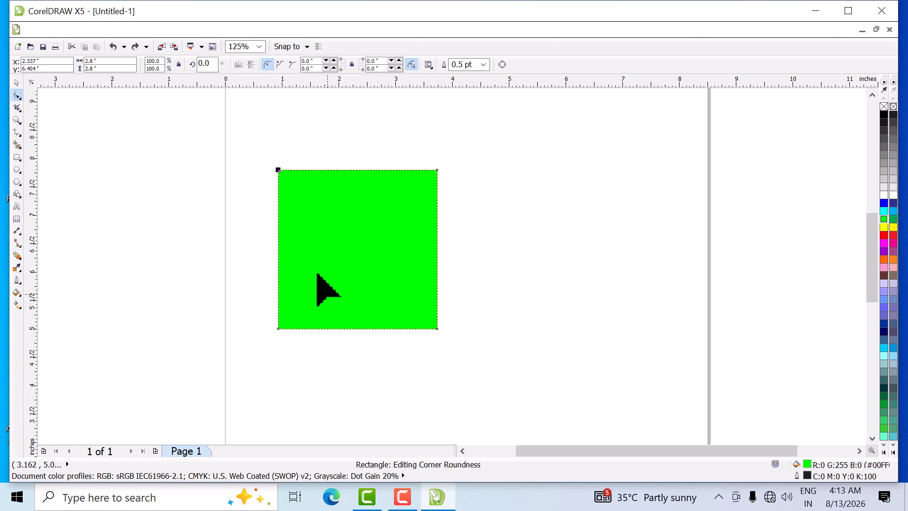
- Try rounding the green square's upper corners to 1.4 inches with the Shape tool, individually and together, undoing each attempt
drag(278, 171, 372, 297)
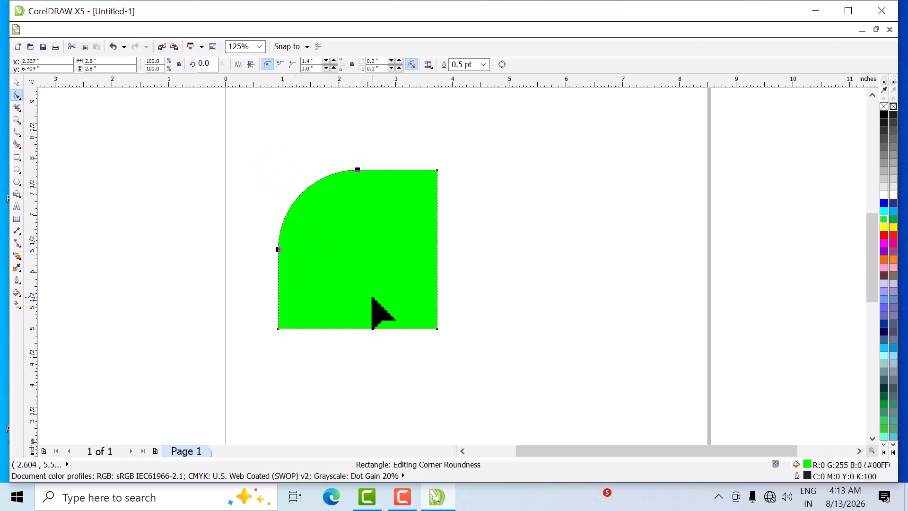
key(ctrl+z)
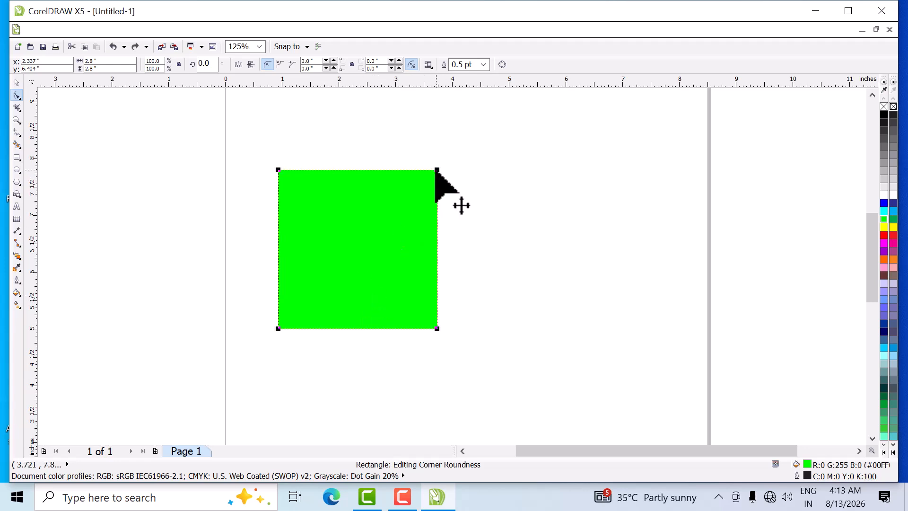
drag(435, 170, 348, 312)
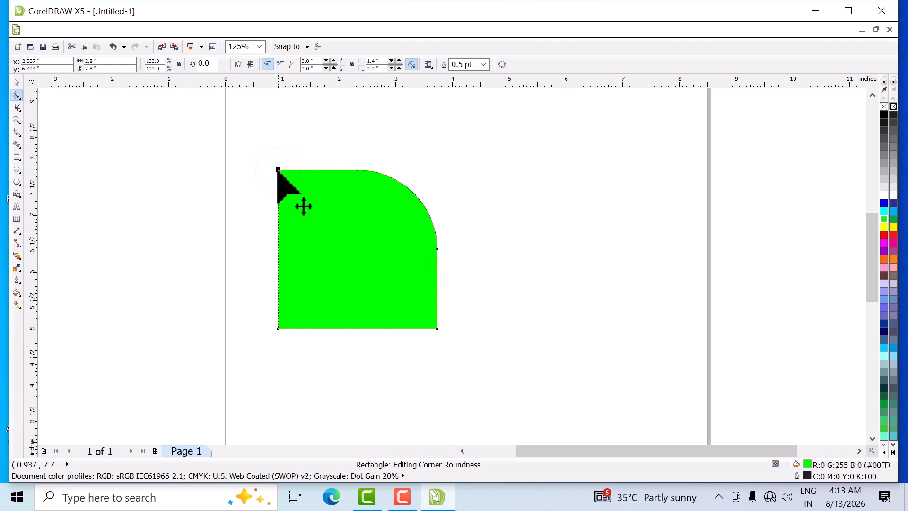
drag(279, 170, 363, 305)
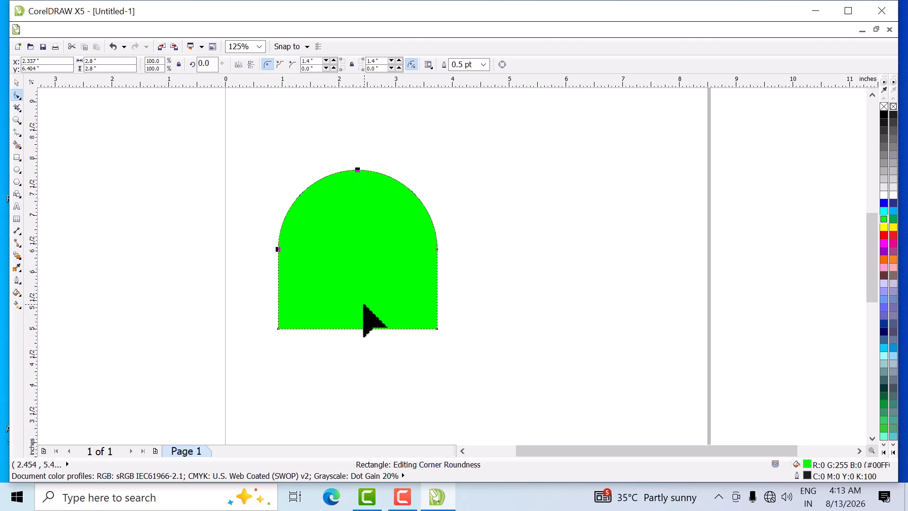
key(ctrl+z)
key(ctrl+z)
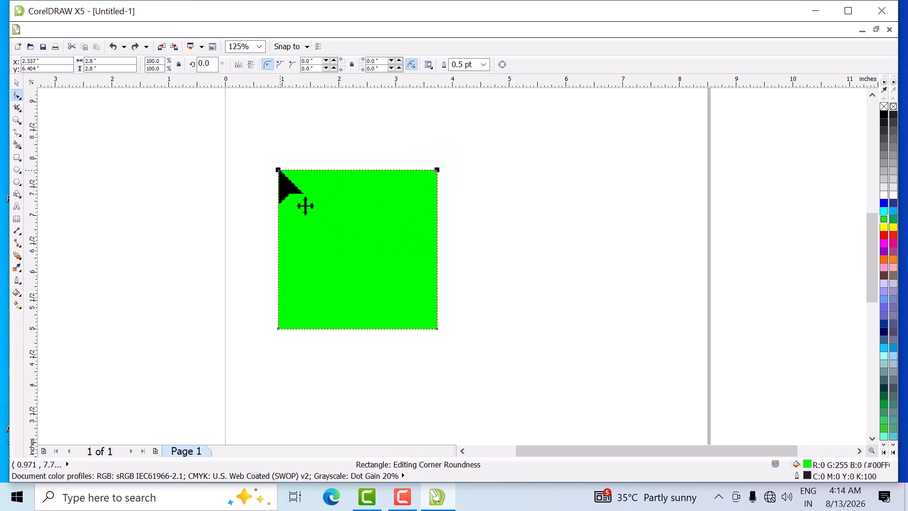
drag(278, 170, 363, 308)
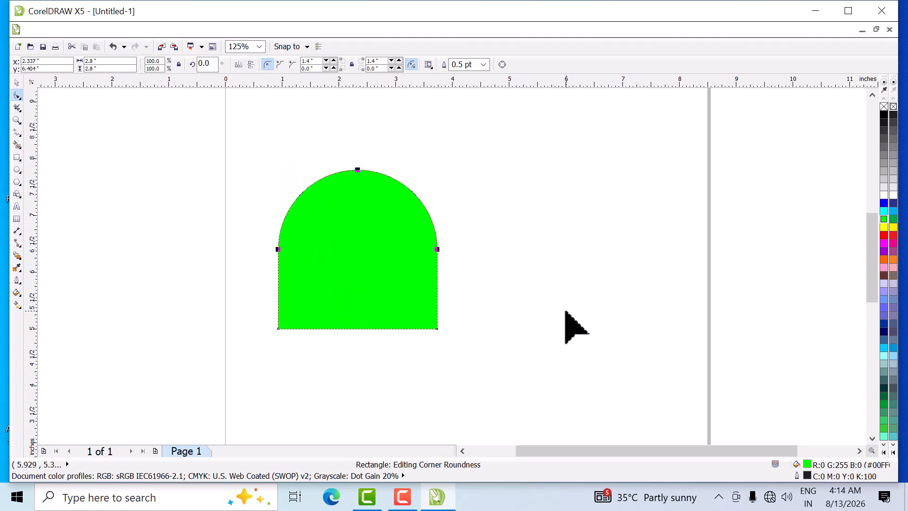
key(ctrl+z)
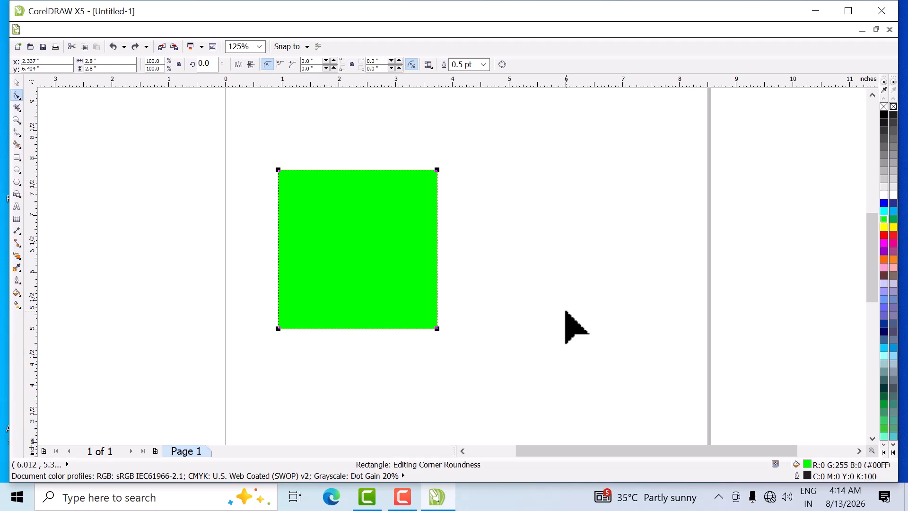
- Link the square's corner radii, round all four corners to 0.3 inches, and reset them to 0
click(18, 82)
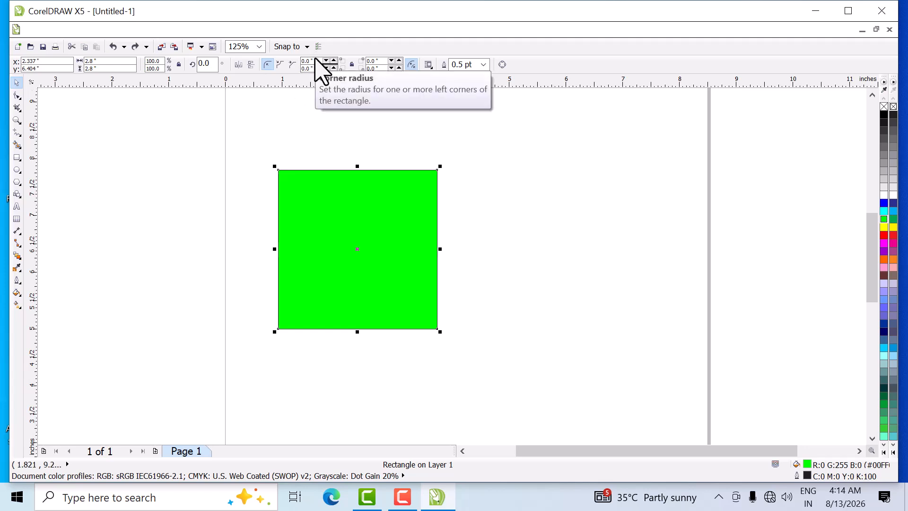
click(353, 64)
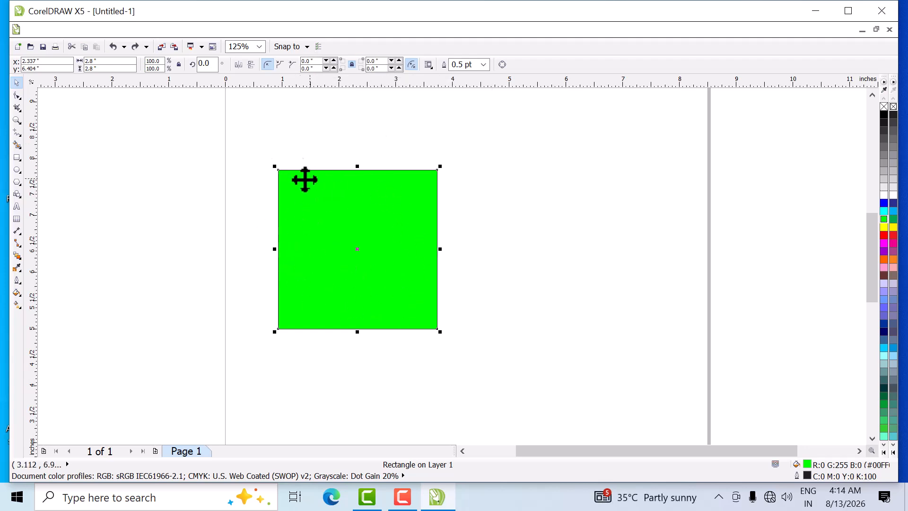
click(314, 61)
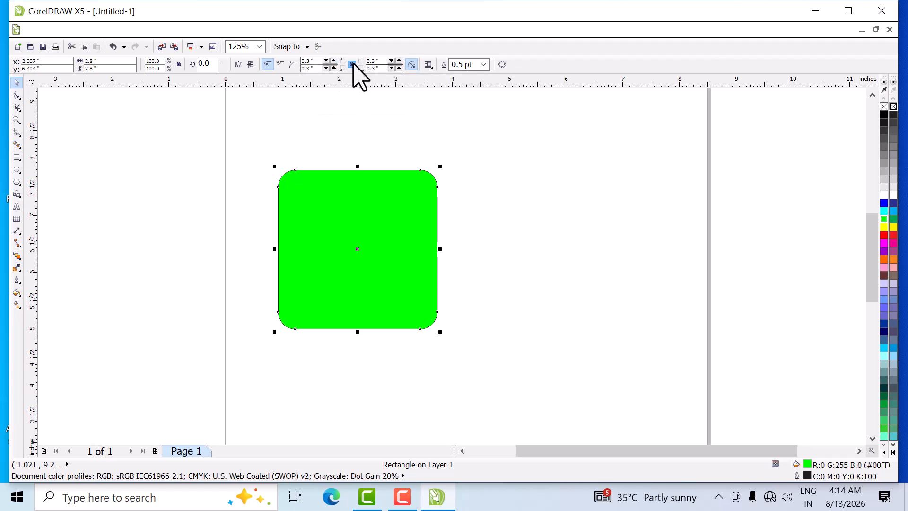
double_click(318, 61)
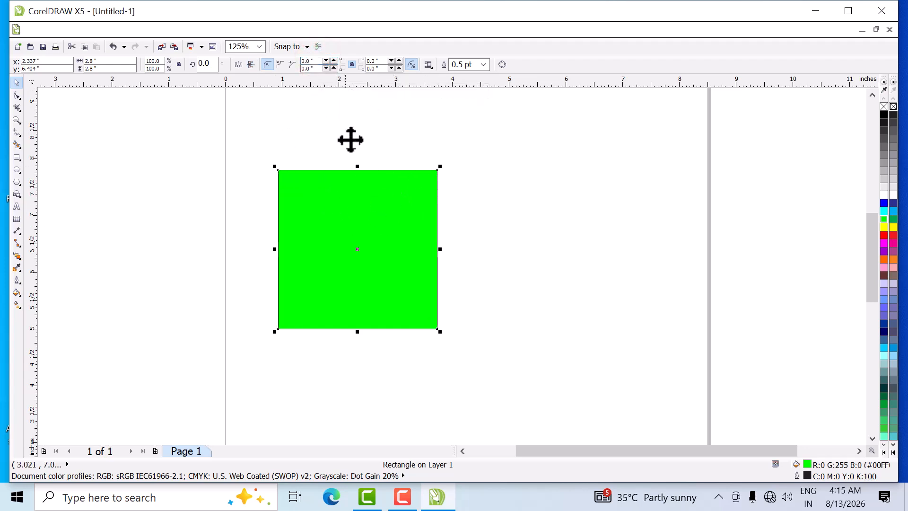
- Unlink the corner radii and set each of the square's four corners separately to 0.5 inches
click(352, 65)
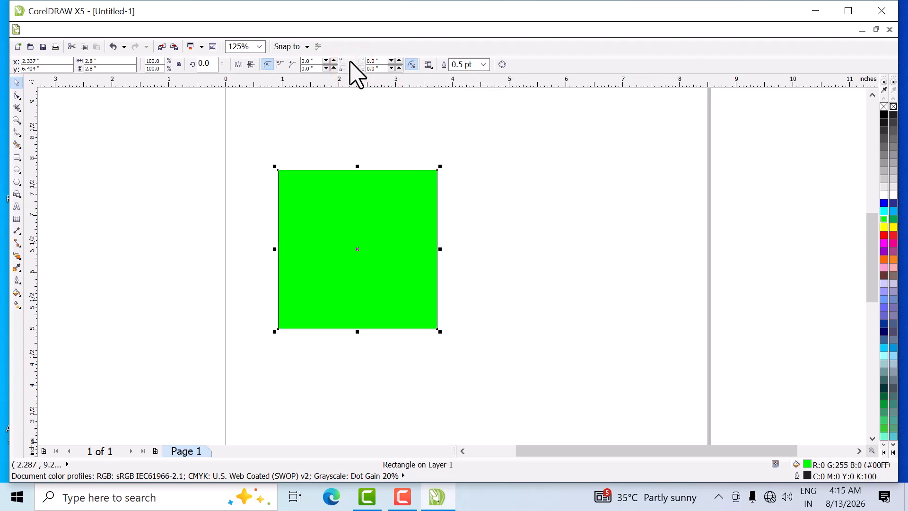
click(313, 62)
click(317, 69)
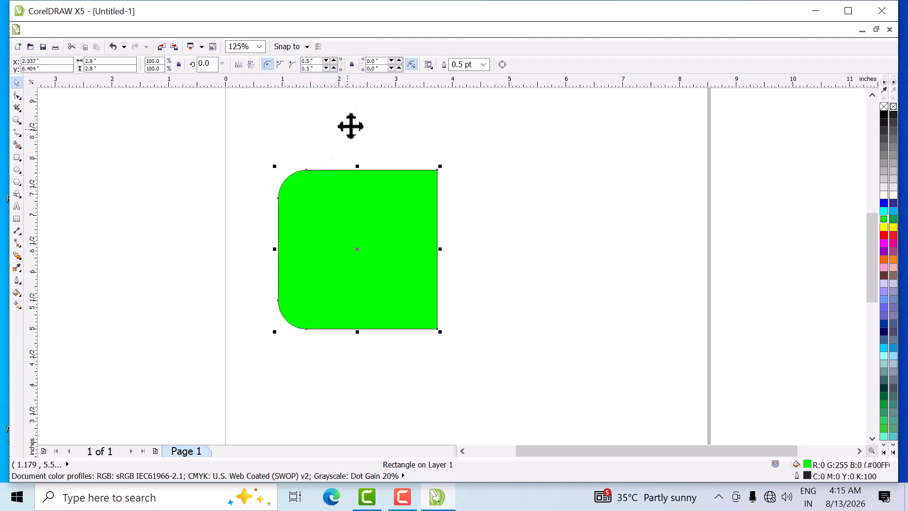
click(381, 61)
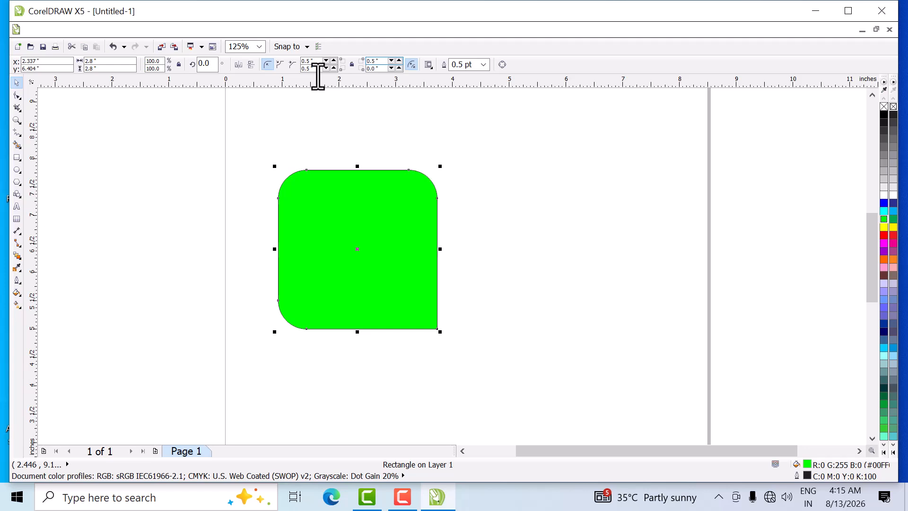
click(385, 69)
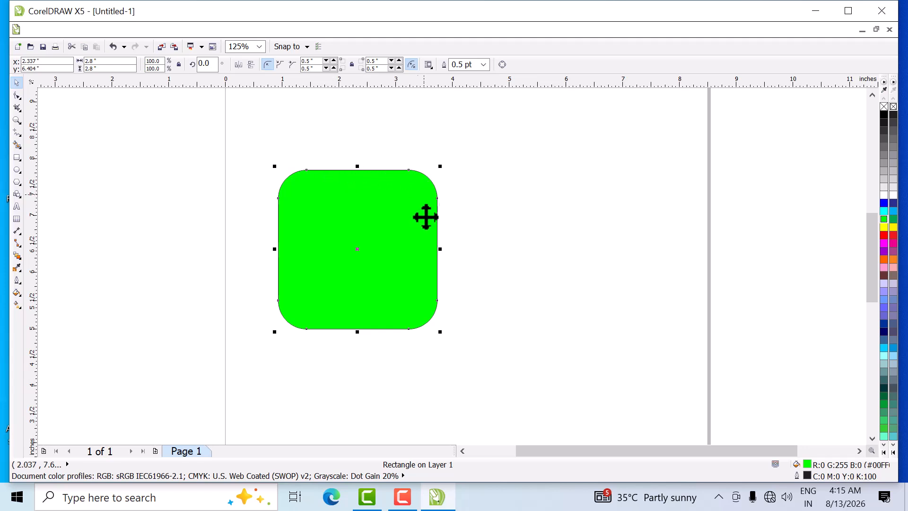
- Deselect the rounded square and change the page orientation to landscape
click(149, 178)
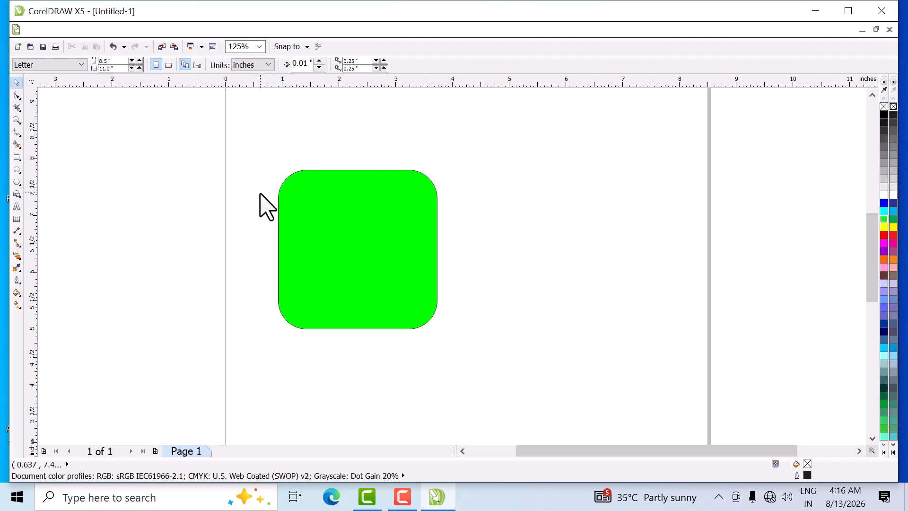
scroll(265, 206, down, 1)
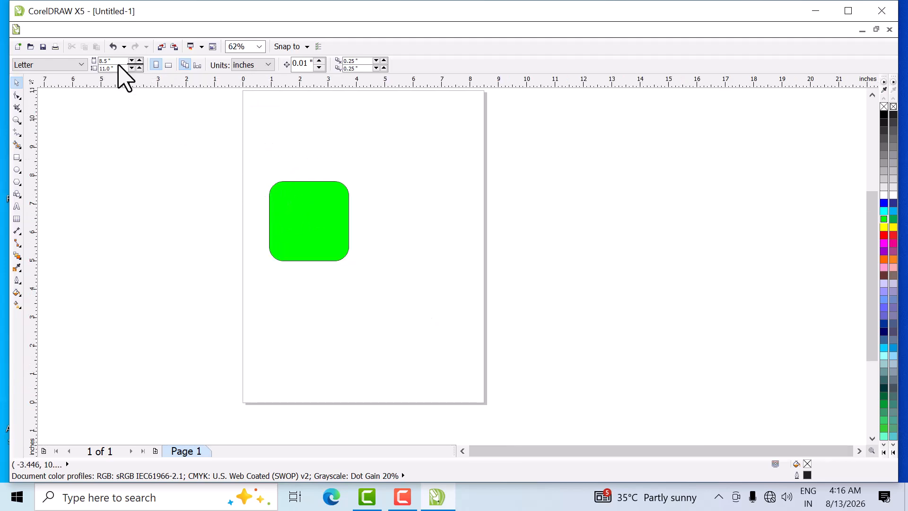
scroll(217, 156, up, 1)
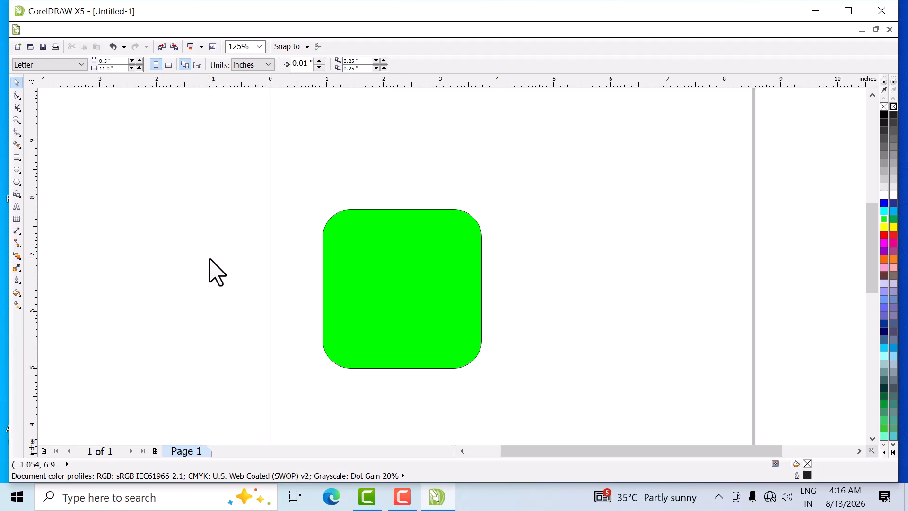
click(169, 66)
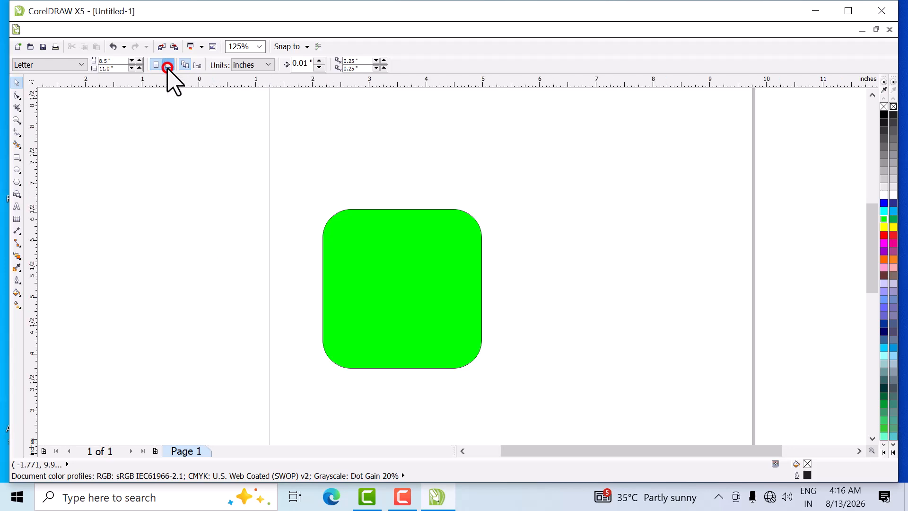
right_click(220, 203)
click(172, 189)
scroll(284, 222, down, 1)
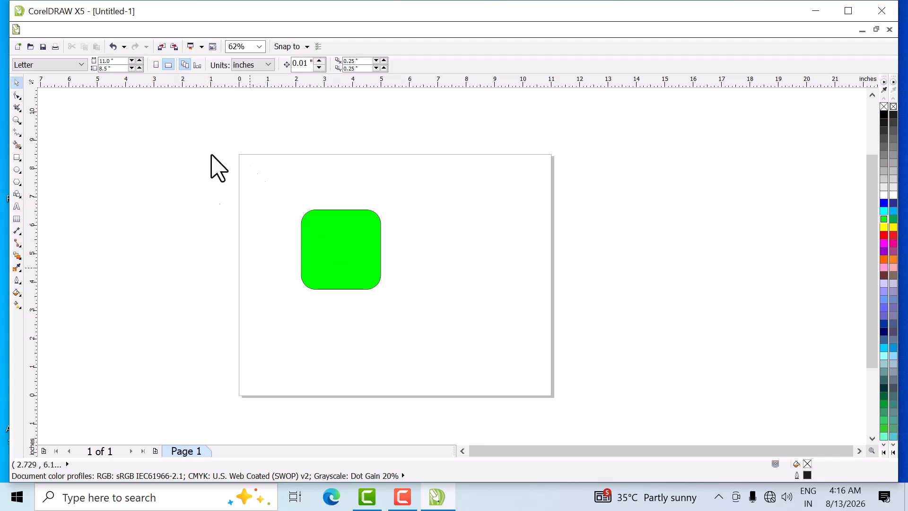
- Add three new pages after Page 1 so the document has four pages
click(156, 449)
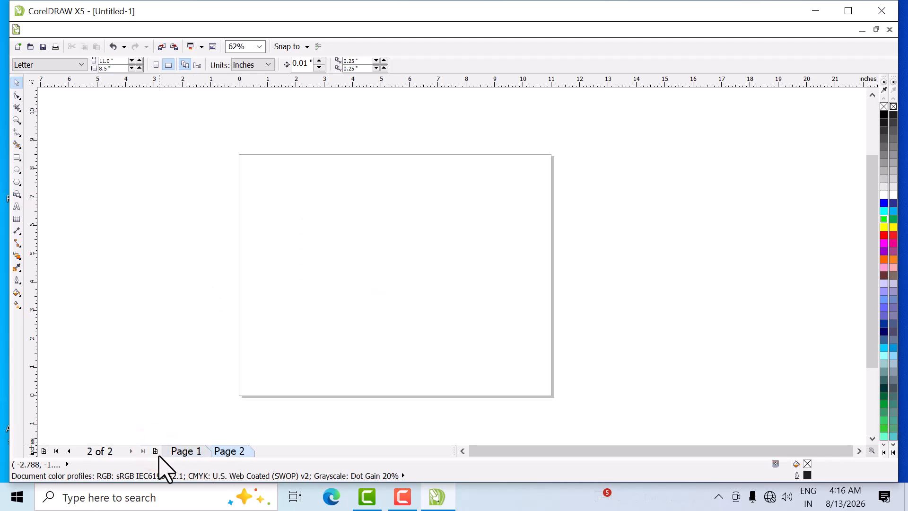
click(156, 450)
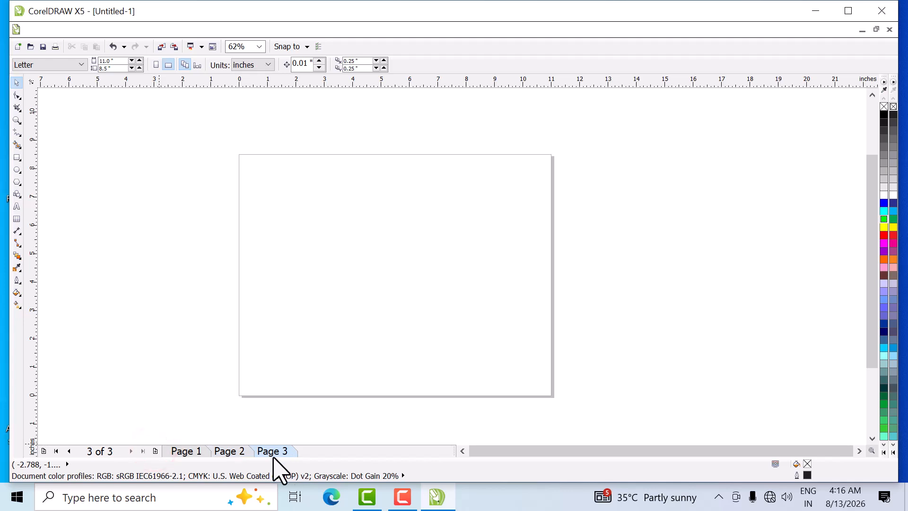
click(156, 450)
- With the page size applied to all pages, check the orientation of Pages 1 through 4 and return to Page 1
click(190, 451)
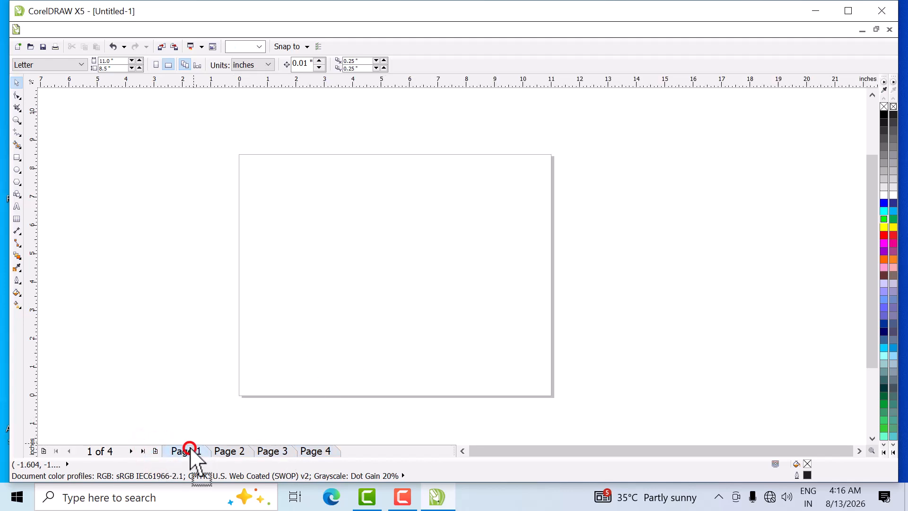
click(184, 66)
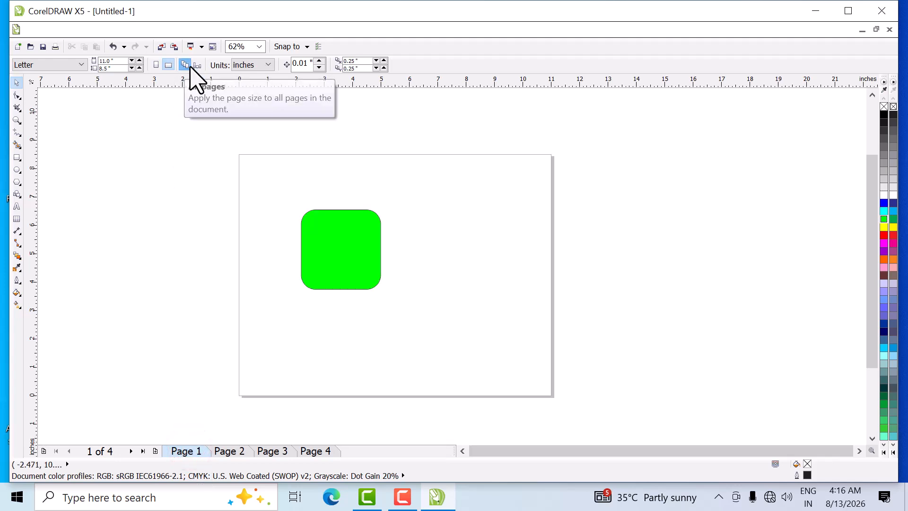
click(230, 451)
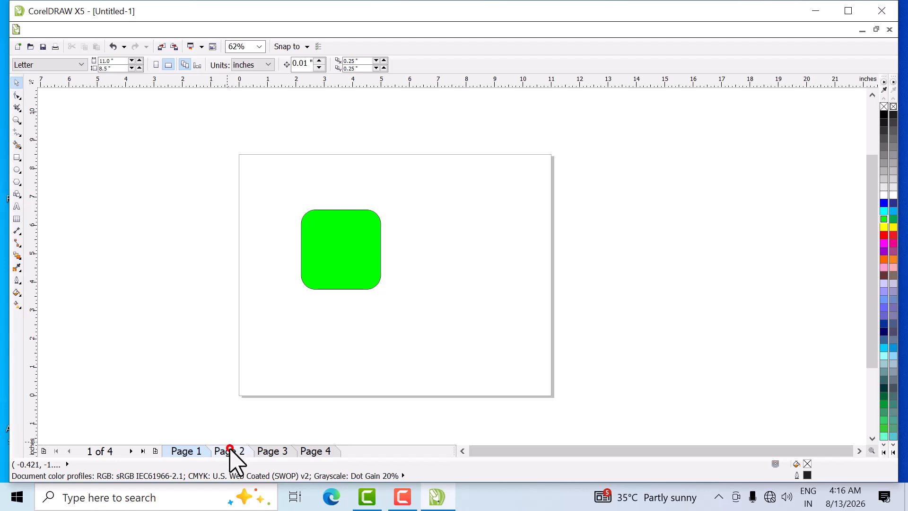
click(268, 451)
click(307, 450)
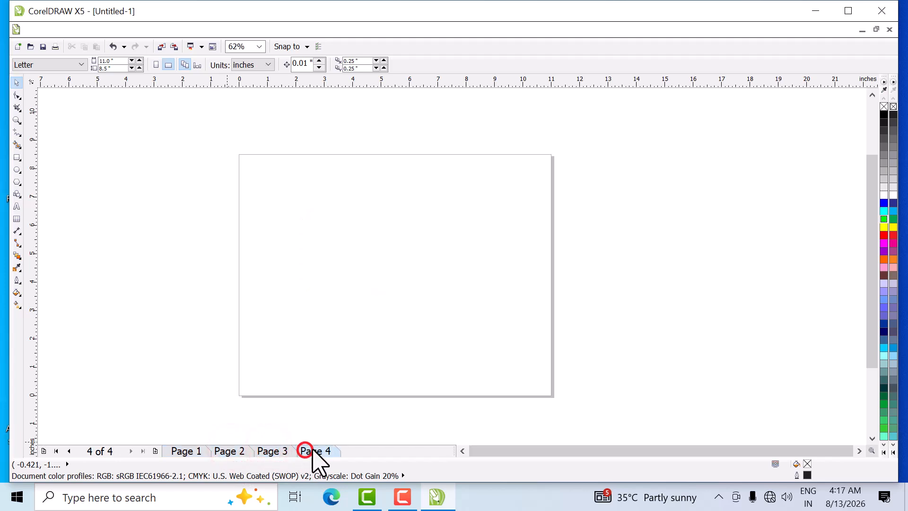
click(186, 452)
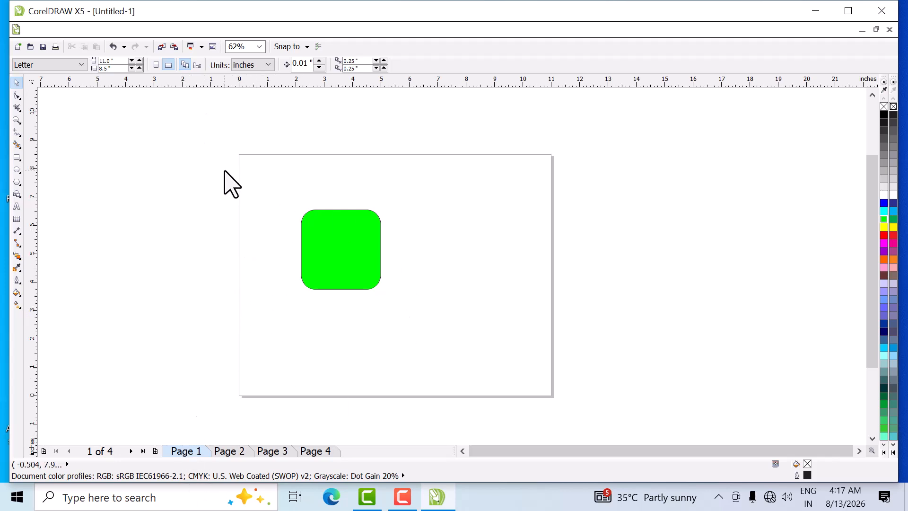
- Apply page size settings to the current page only and change Page 1 to portrait orientation
click(199, 66)
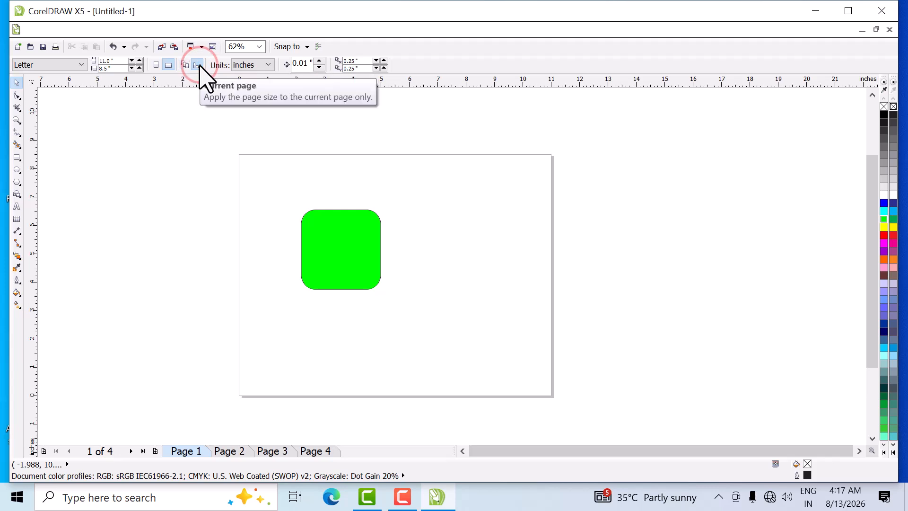
click(230, 451)
click(194, 452)
click(152, 61)
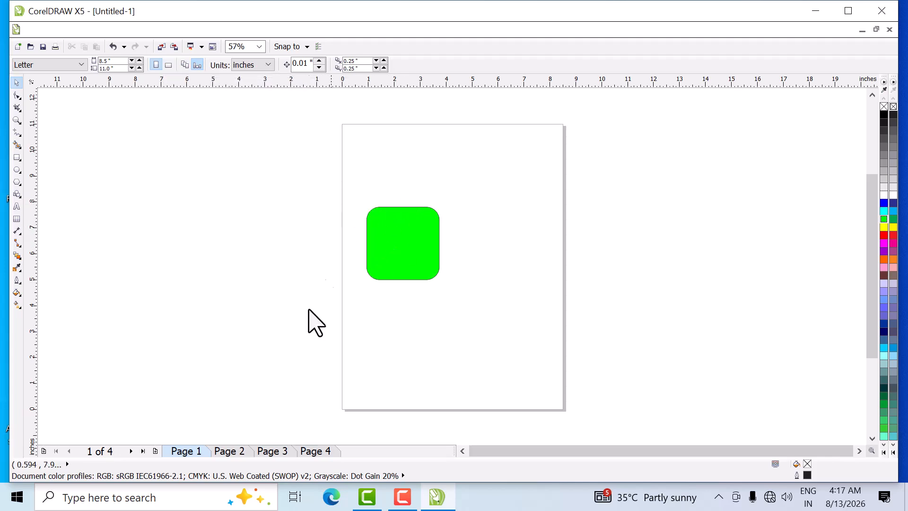
- Compare the orientation of Pages 2, 3 and 4 with Page 1, keeping the page size setting on the current page only
click(229, 451)
click(271, 451)
click(310, 450)
click(193, 450)
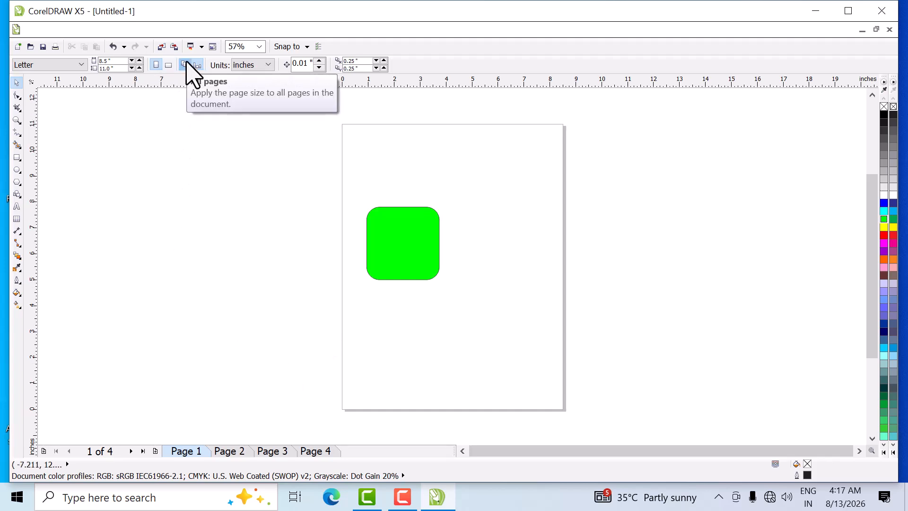
click(197, 64)
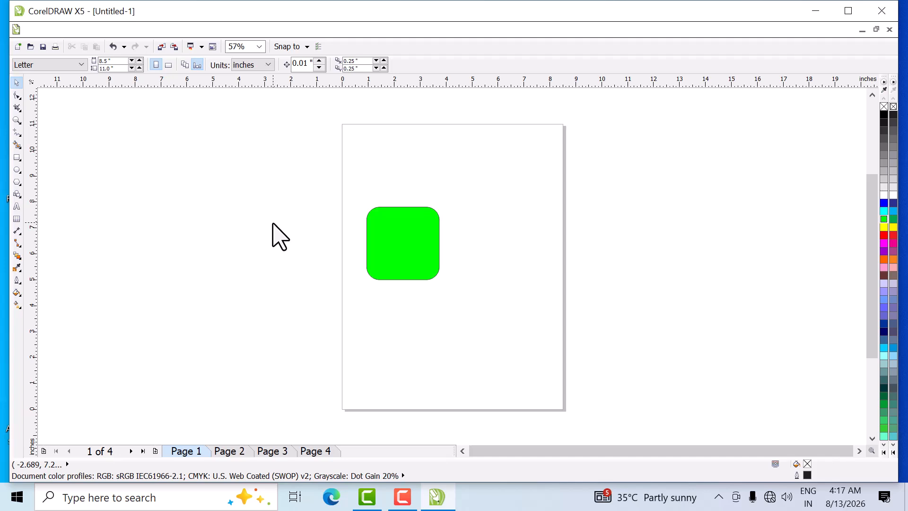
- Try feet and pixels as the drawing units and switch back to inches
click(268, 64)
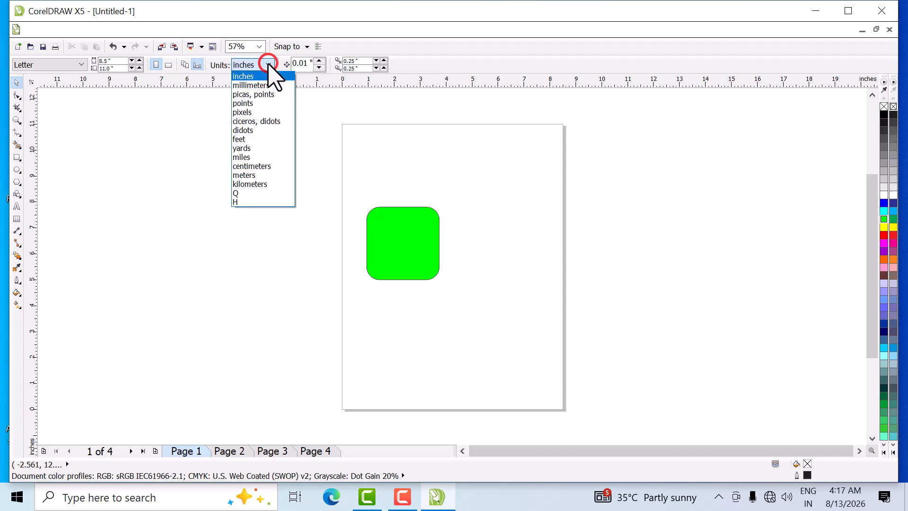
click(254, 139)
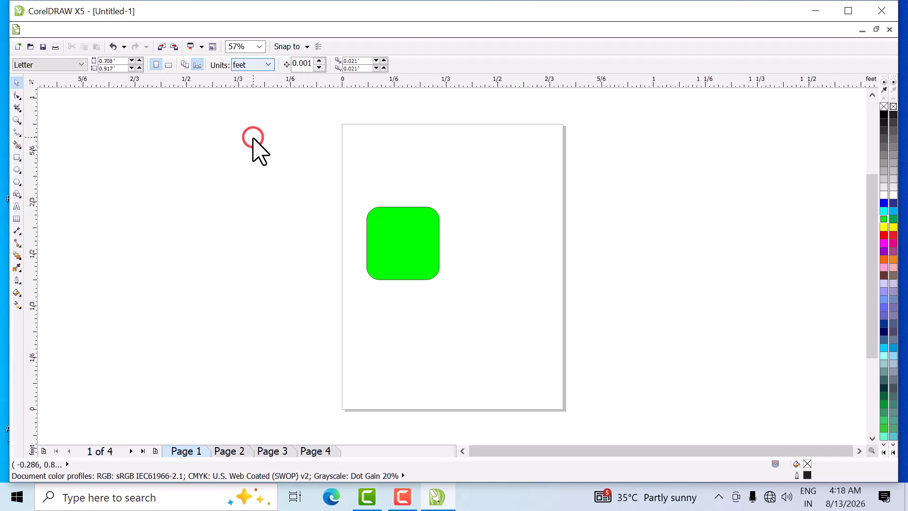
click(271, 65)
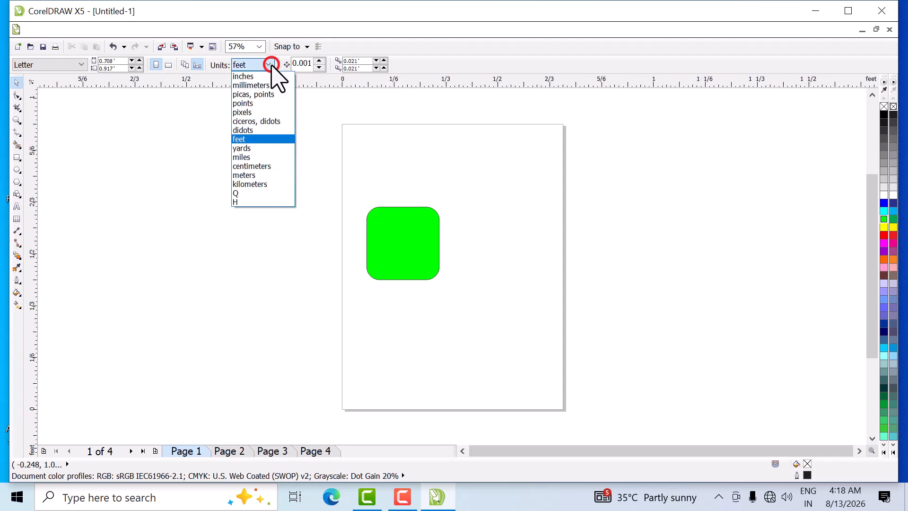
click(258, 112)
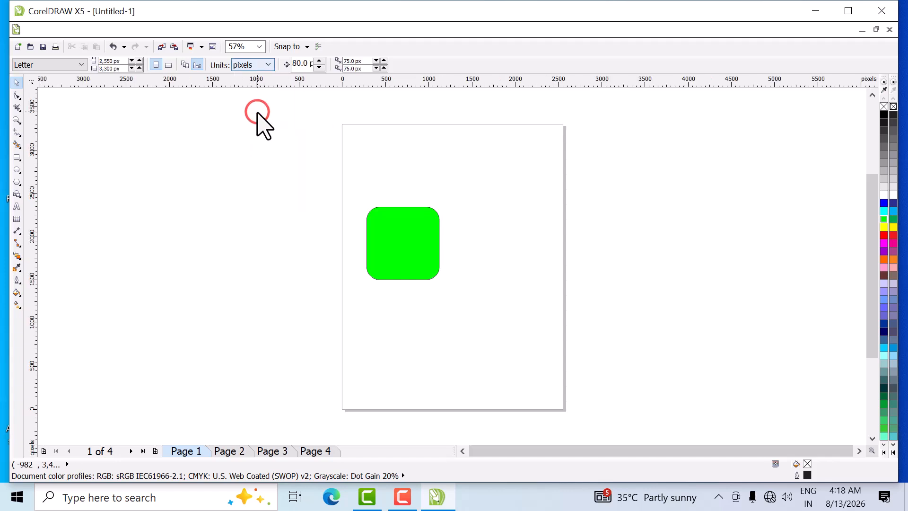
click(266, 64)
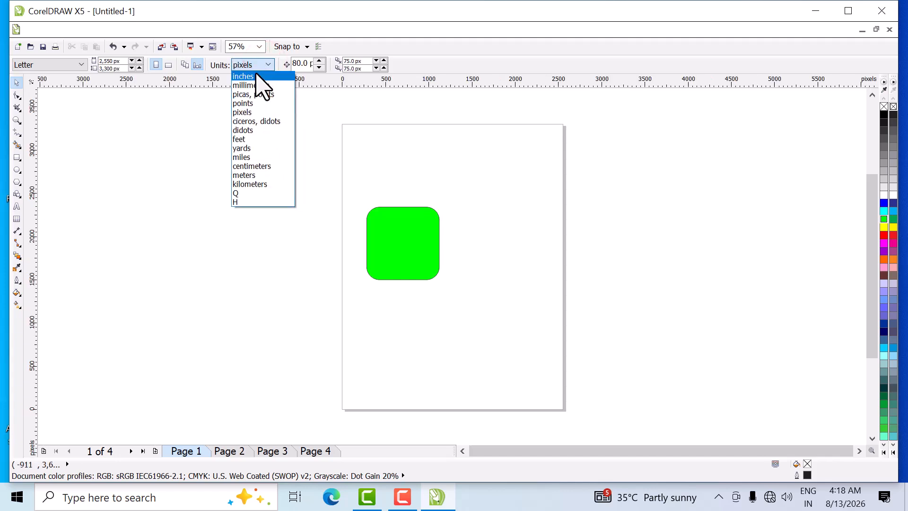
click(256, 76)
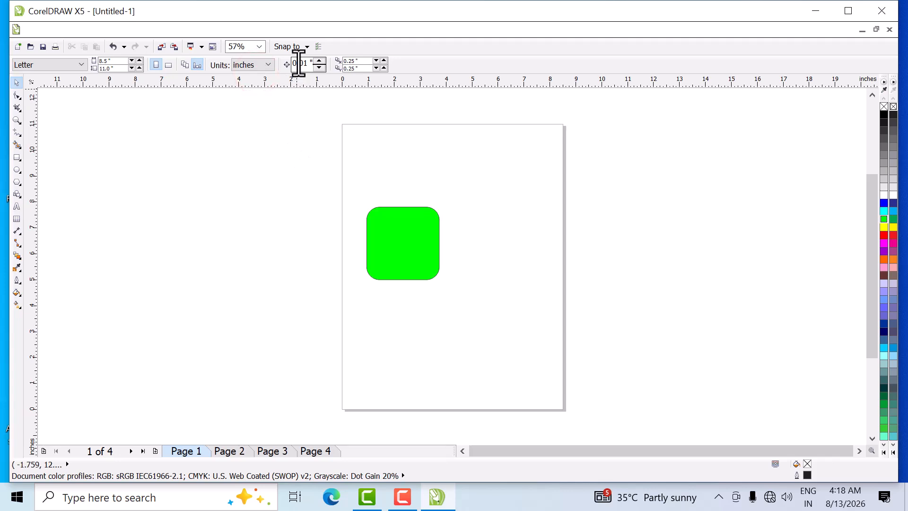
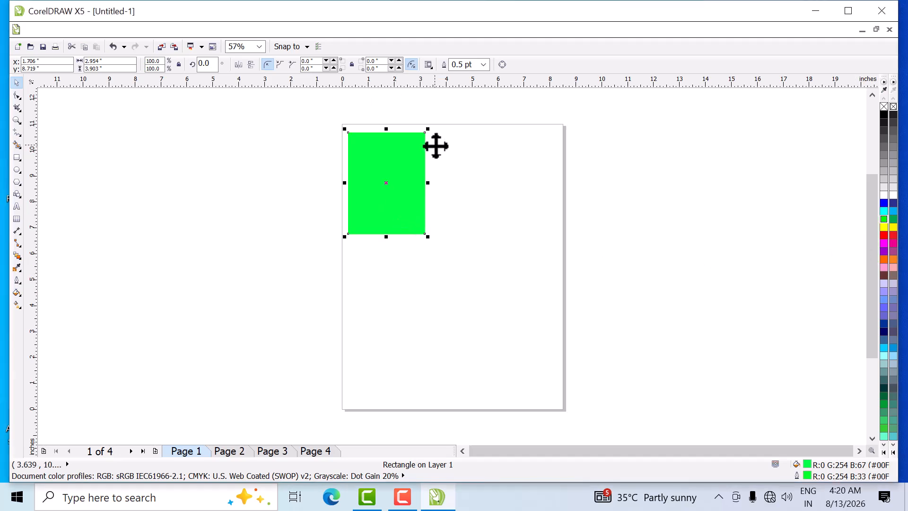
- Try an 8 pt outline on the green rectangle and set its outline width to 7 pt
click(483, 63)
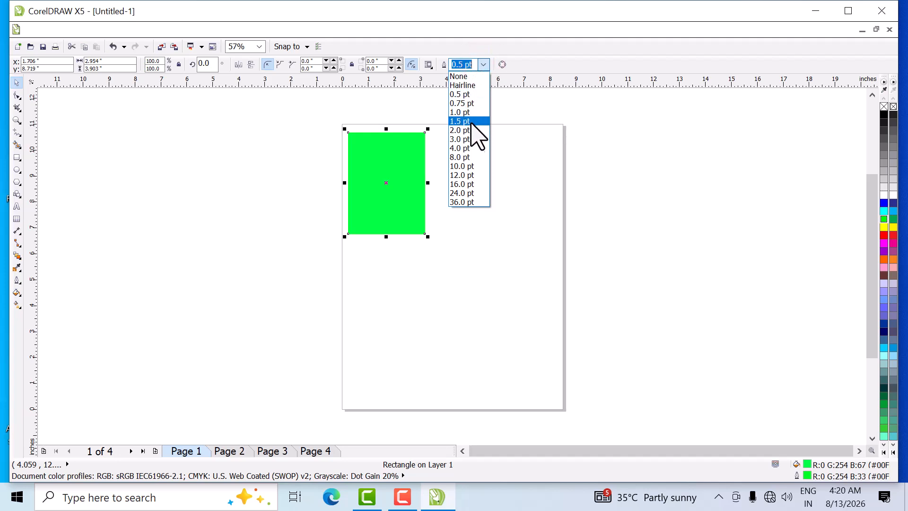
click(468, 157)
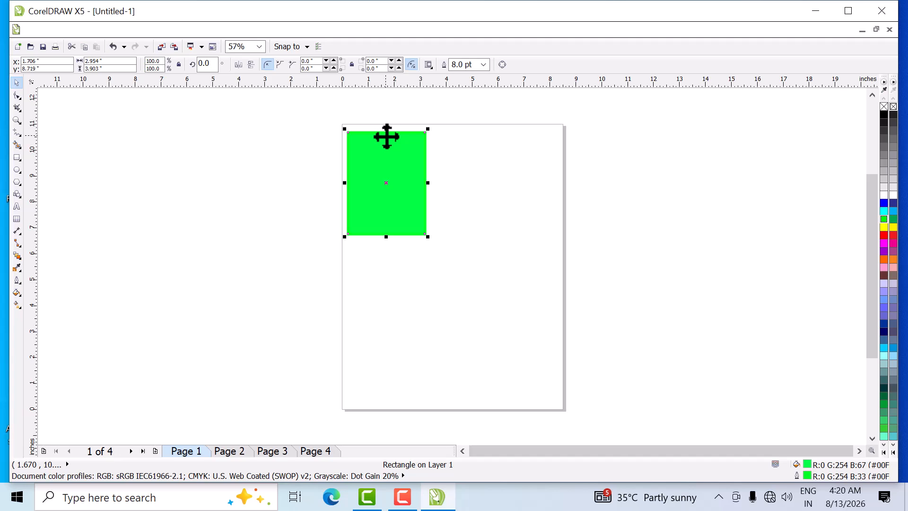
scroll(387, 137, up, 2)
drag(472, 65, 454, 69)
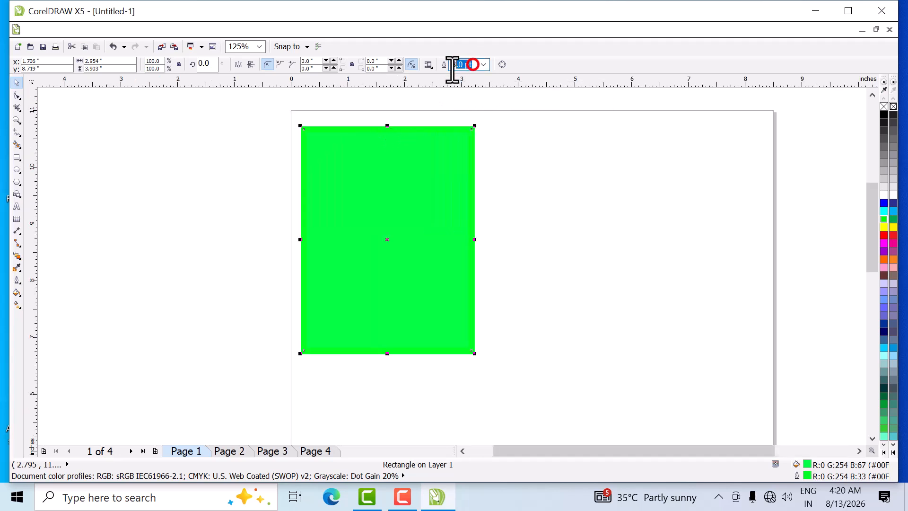
key(Return)
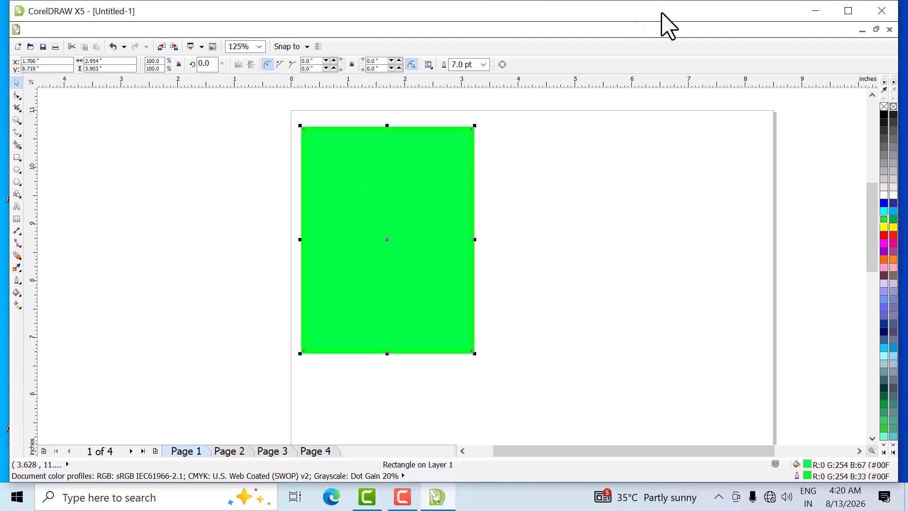
- Open the 36867-5-keyboard-clipart image from the desktop, examine the numeric keypad's plus key, and switch back to CorelDRAW
click(822, 11)
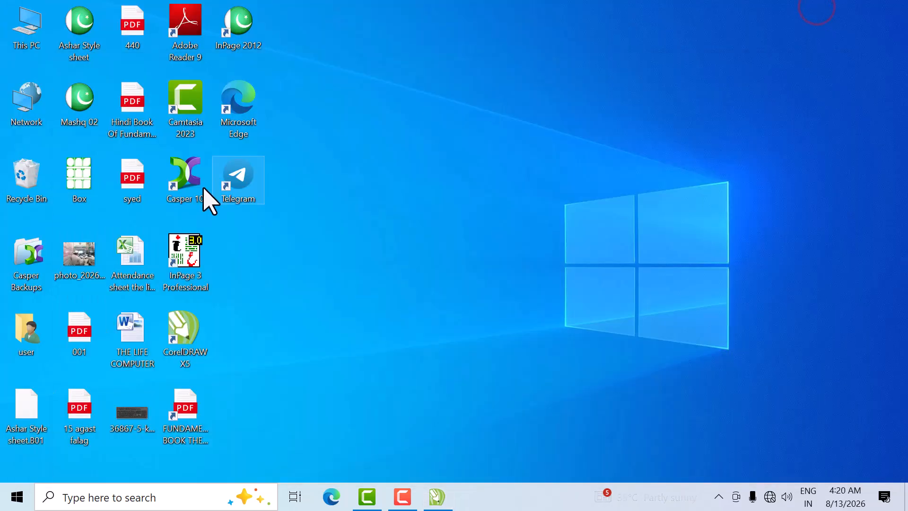
double_click(121, 416)
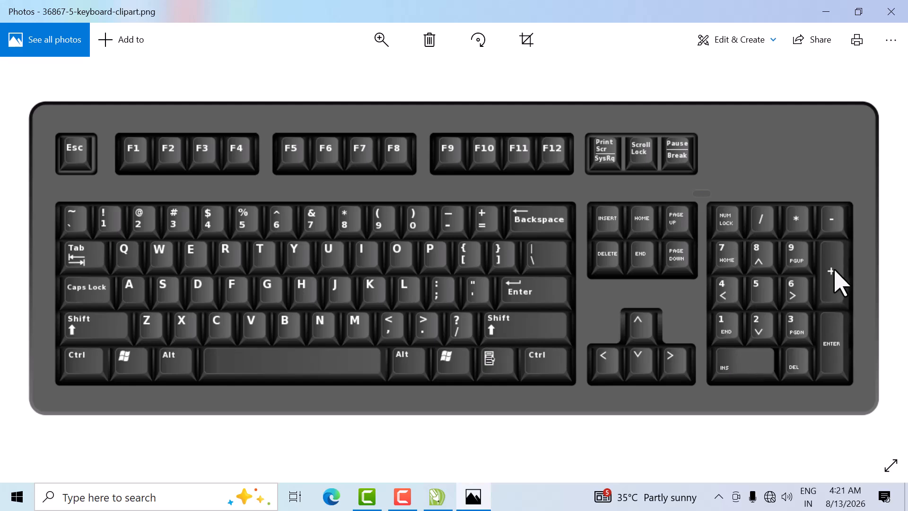
click(826, 11)
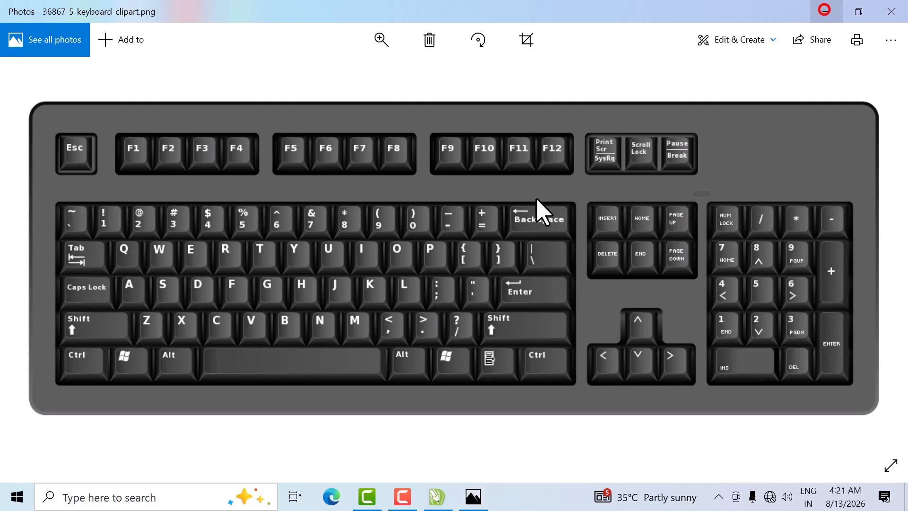
click(437, 496)
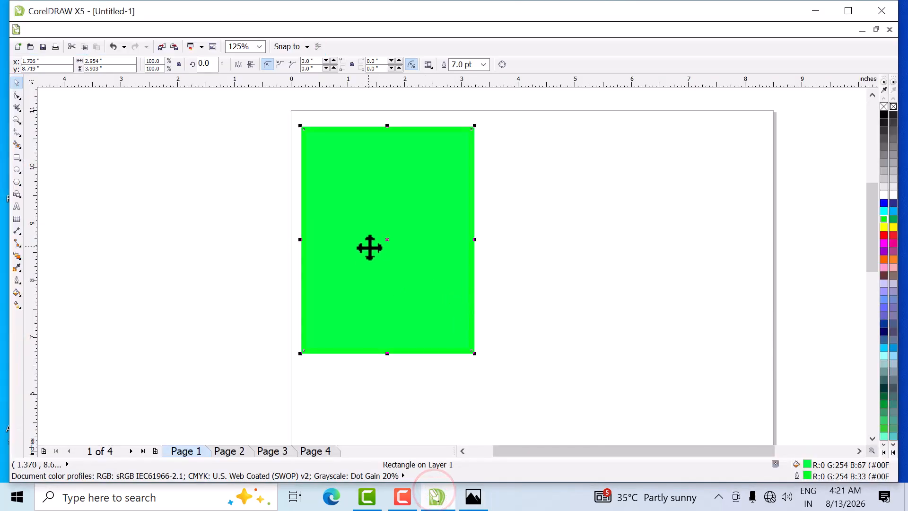
- Try moving the green rectangle aside and undo it, then try placing a copy beside the original and delete the copy
drag(368, 257, 548, 260)
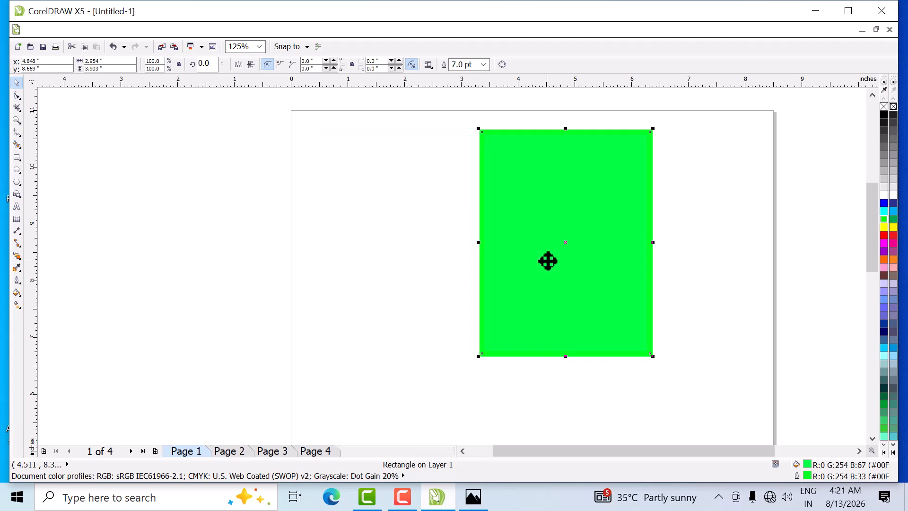
key(ctrl+z)
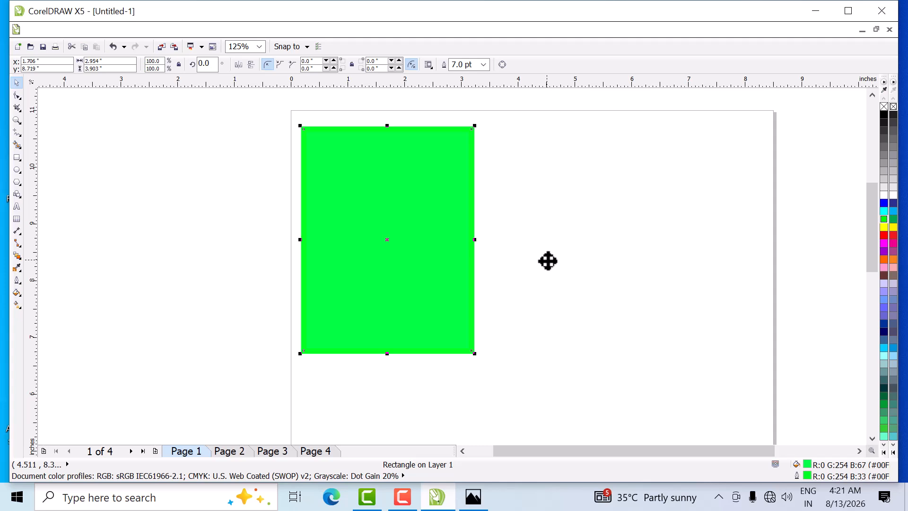
drag(396, 235, 582, 237)
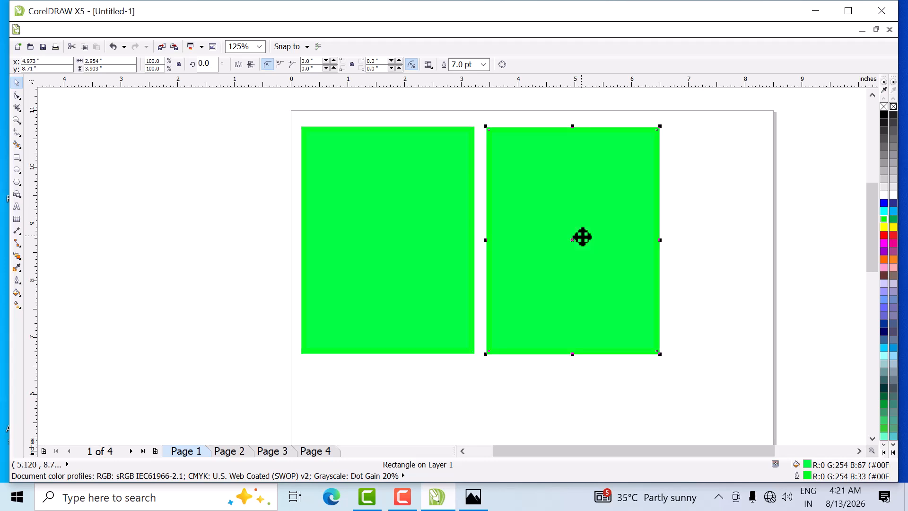
key(Delete)
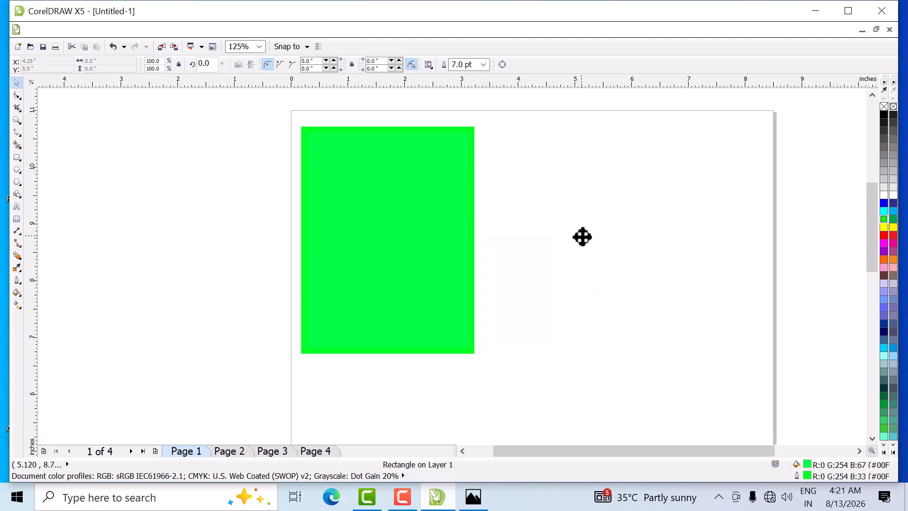
- Nudge the green rectangle 0.1 inch to the left and change its fill to white
click(371, 251)
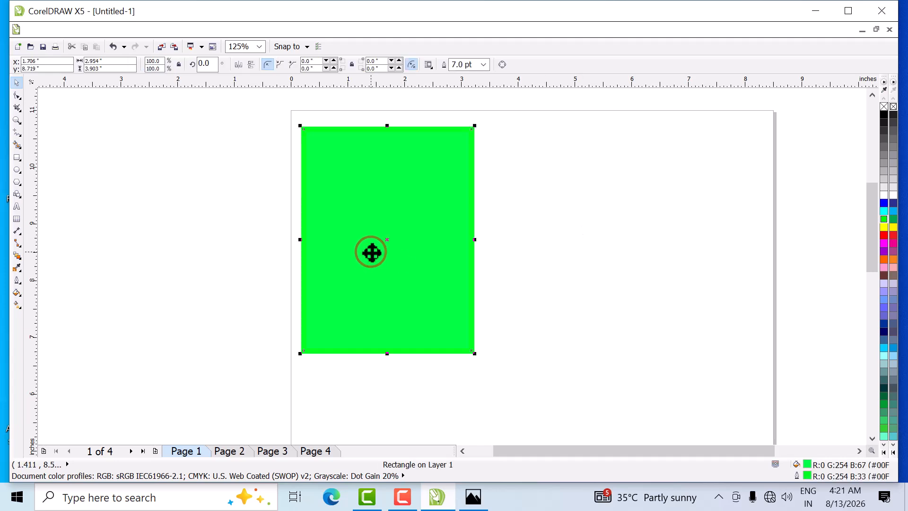
key(Left)
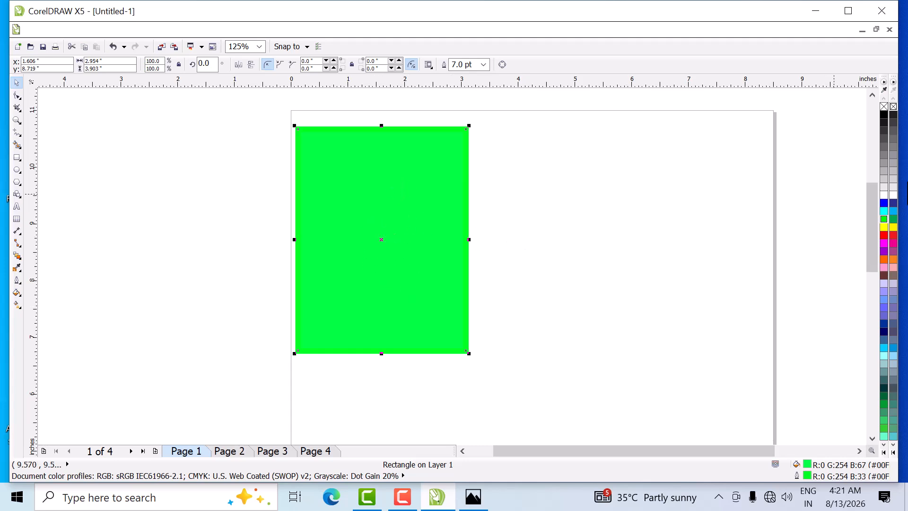
click(884, 195)
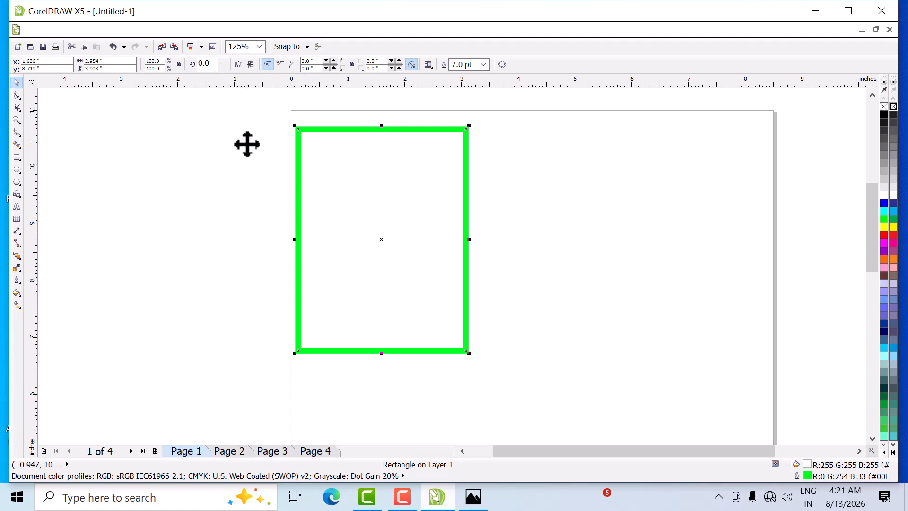
- Place a copy of the green-outlined rectangle to the right of the original, leaving a narrow gap between them
drag(253, 108, 515, 372)
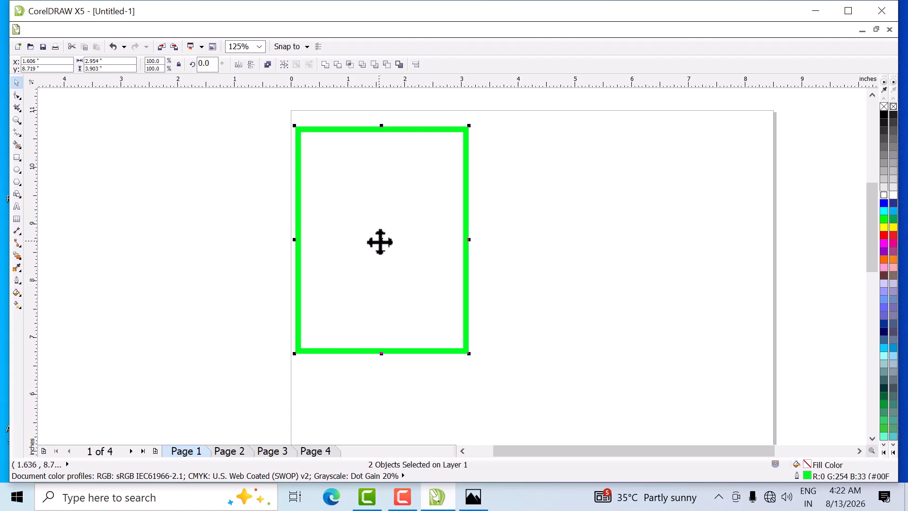
click(380, 242)
drag(388, 243, 537, 239)
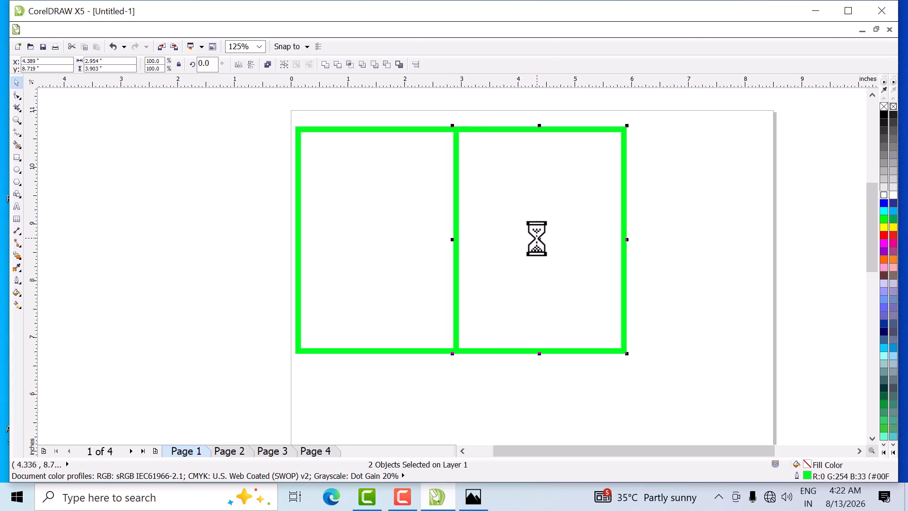
key(Right)
key(Right)
key(Right)
key(Right)
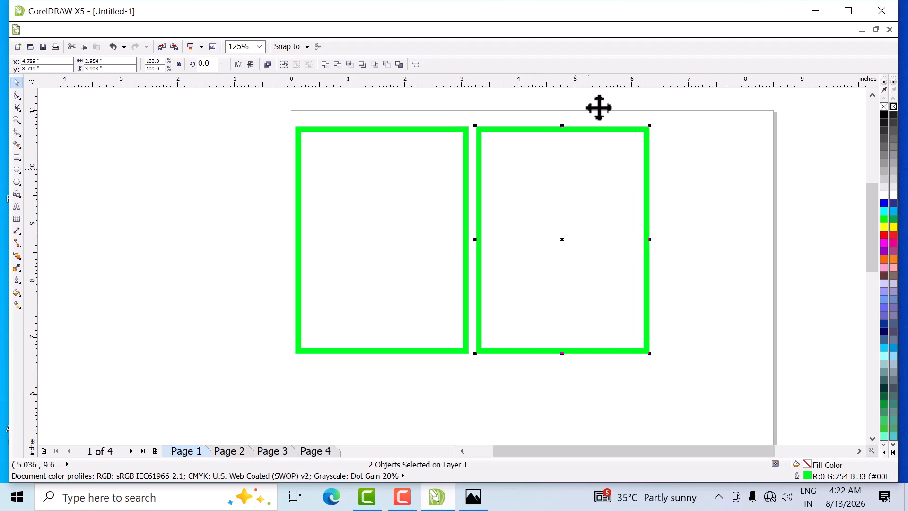
- Select both green-outlined rectangles and scale them down together to about 4.89 by 3.11 inches overall
drag(253, 107, 692, 384)
drag(649, 356, 613, 350)
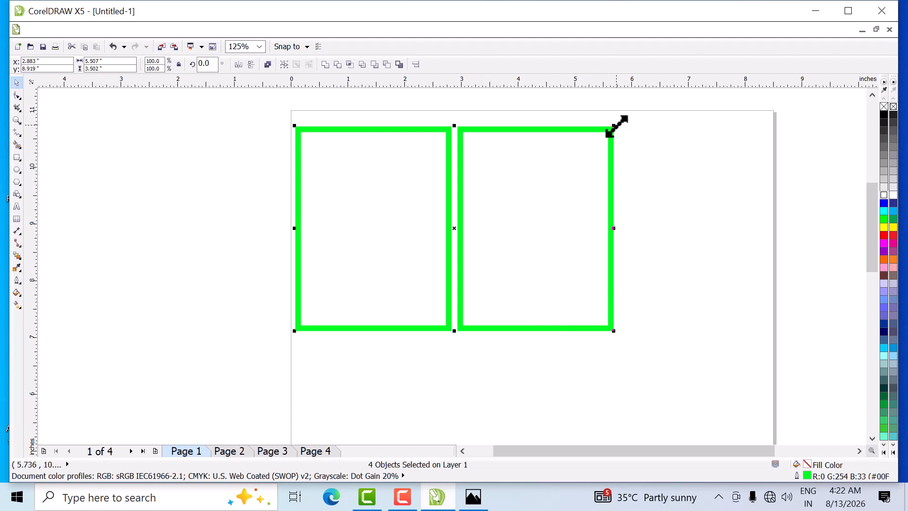
drag(614, 125, 597, 147)
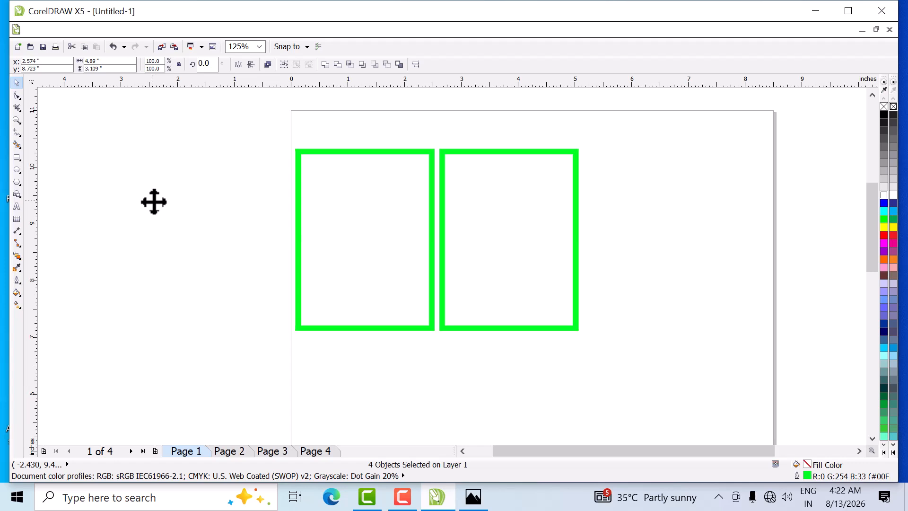
- Move the pair of rectangles 0.4 inch up and 0.1 inch to the right, near the page's upper-left corner
key(Up)
key(Up)
key(Up)
key(Up)
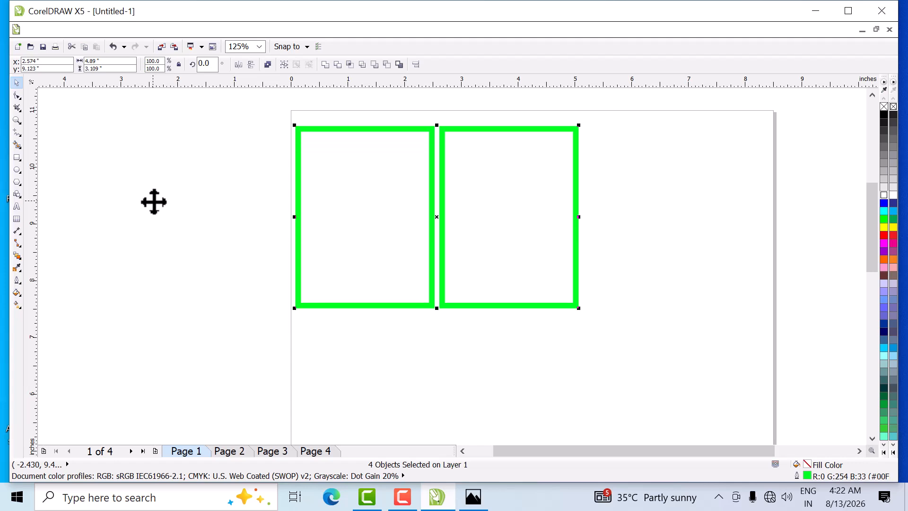
key(Right)
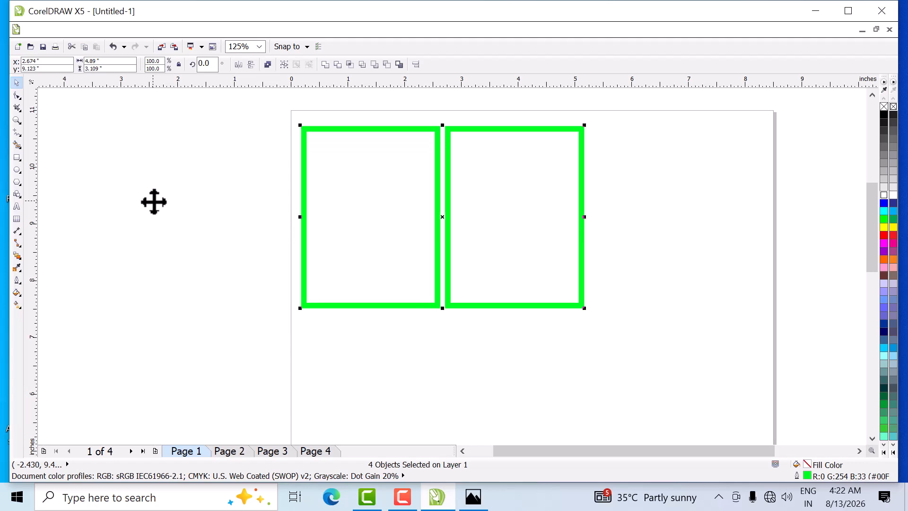
- Copy the second rectangle to its right as a third frame in the row, leaving a narrow gap
click(217, 237)
drag(436, 91, 625, 357)
drag(517, 211, 664, 213)
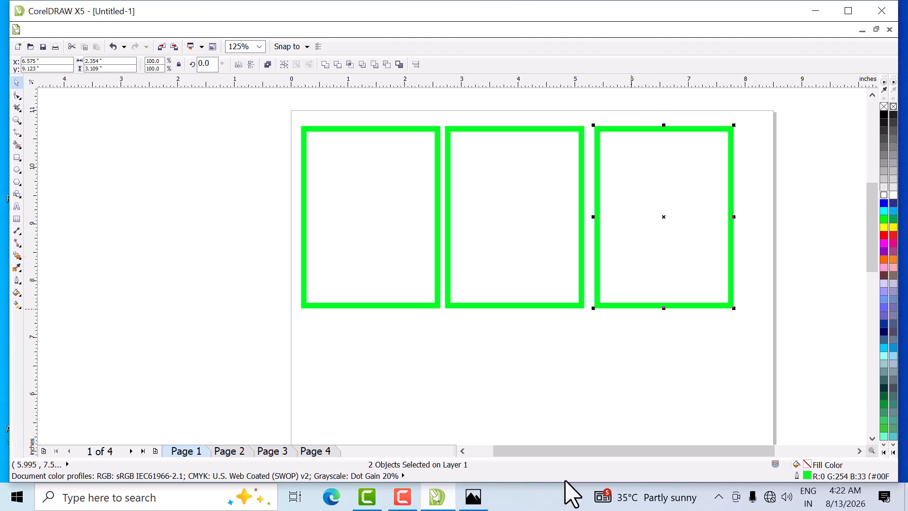
key(Left)
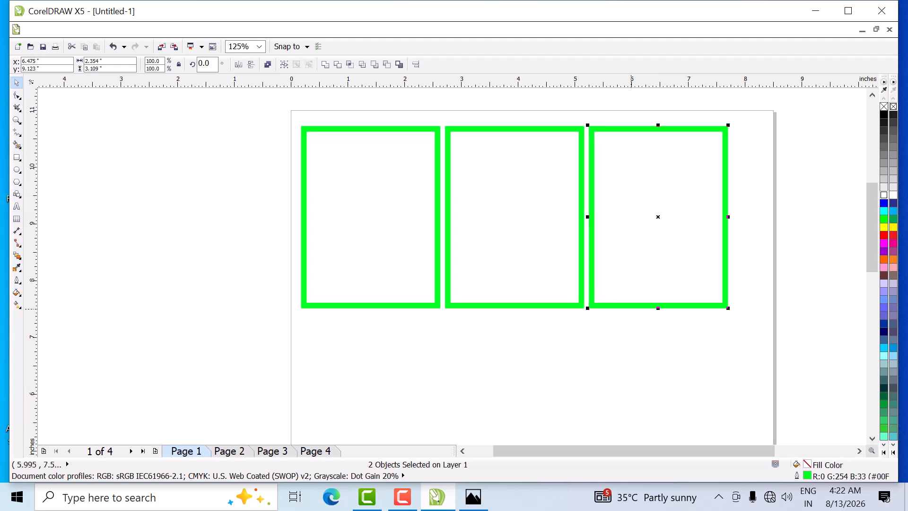
- Select all three rectangles and shift the row 0.3 inch to the right to roughly centre it across the page
drag(265, 104, 797, 357)
key(Right)
key(Right)
key(Right)
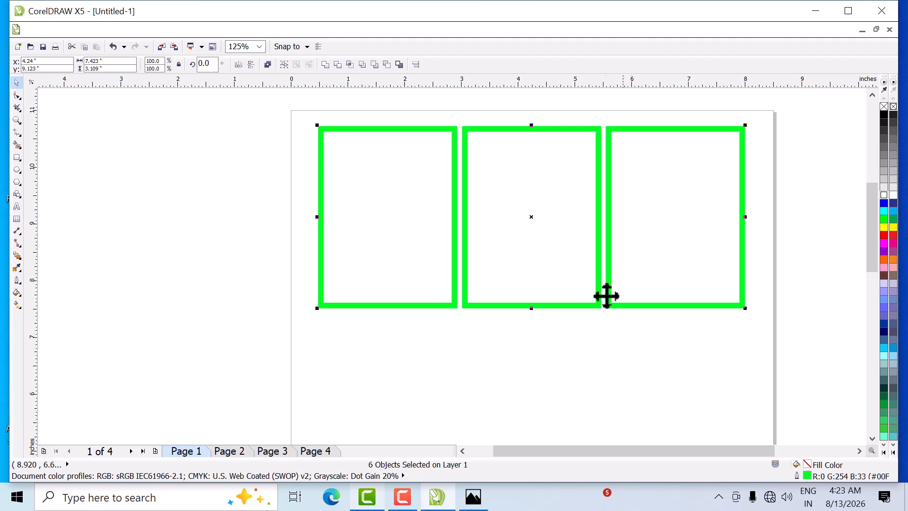
- Place a copy of the three-rectangle row directly below the first, centred at about 4.92 inches vertically
scroll(412, 155, down, 2)
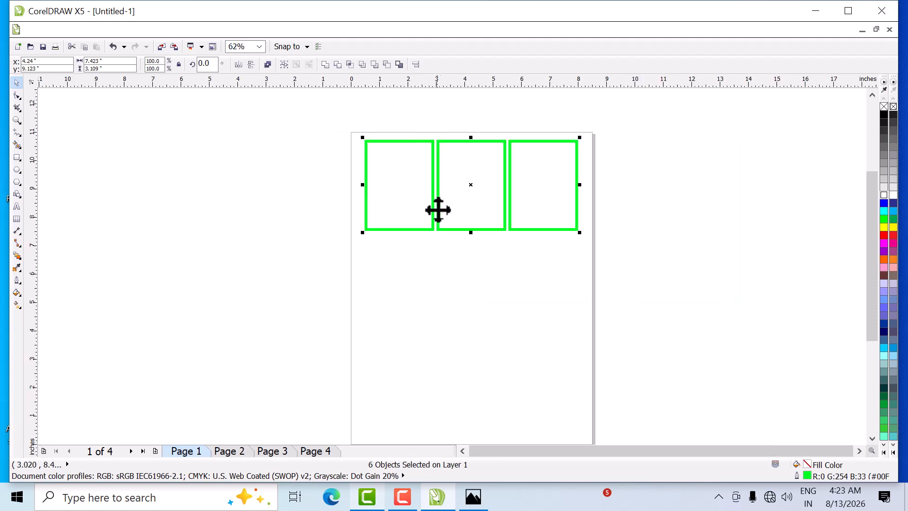
drag(470, 183, 471, 294)
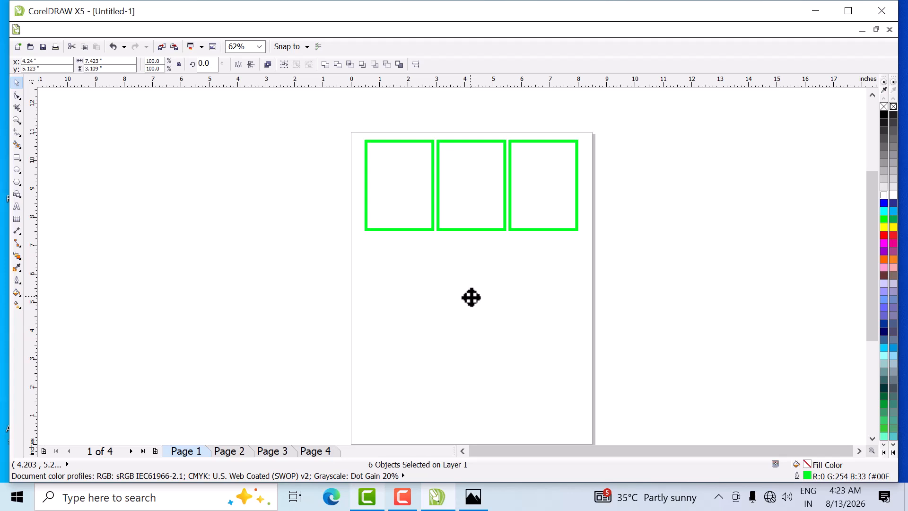
right_click(470, 304)
drag(471, 302, 471, 302)
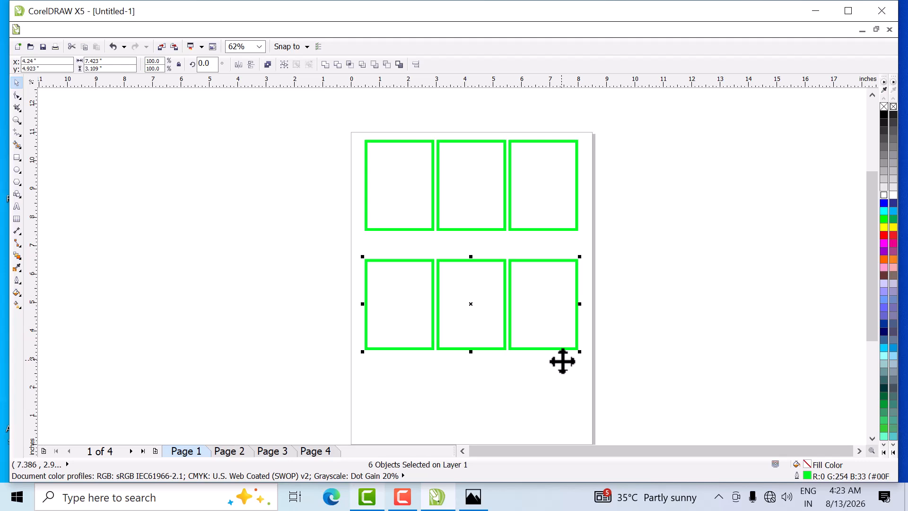
- Duplicate the second row below itself as a third row and nudge it up to leave a narrow gap, centred at about 1.52 inches vertically
scroll(503, 227, down, 1)
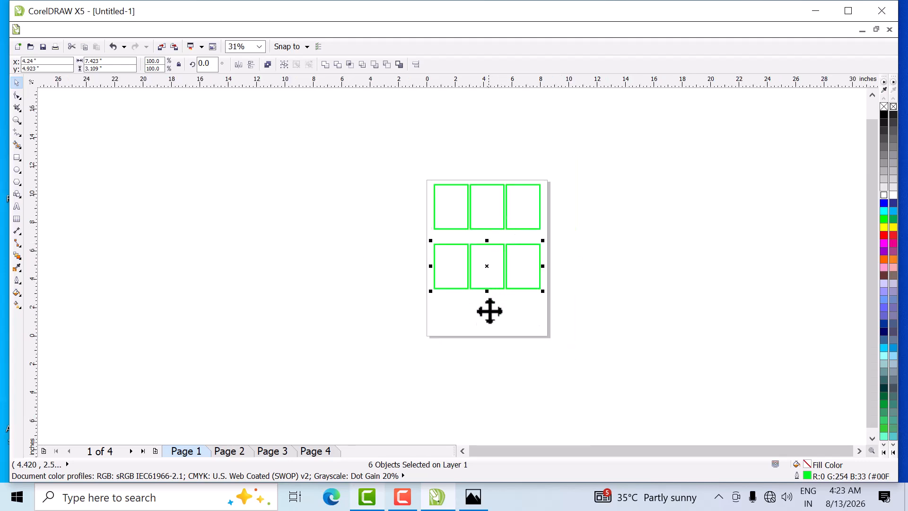
scroll(489, 322, up, 1)
scroll(490, 324, up, 1)
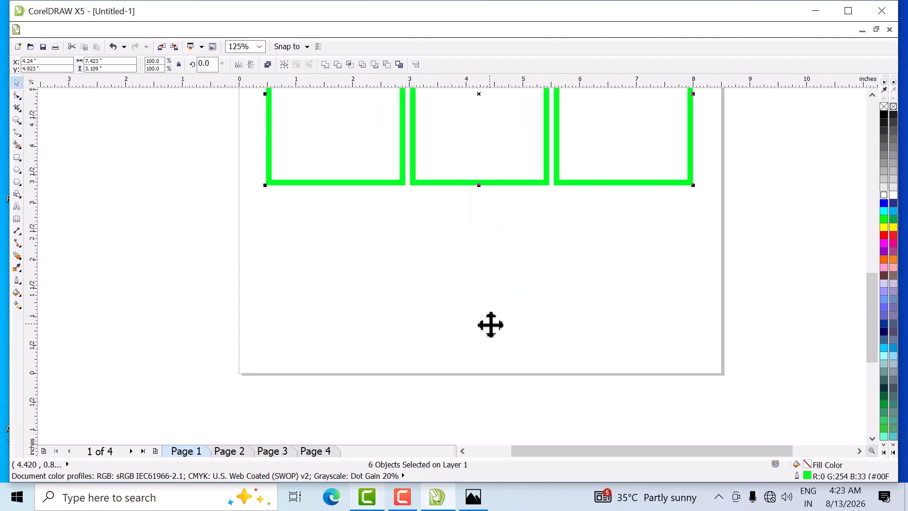
key(ctrl+d)
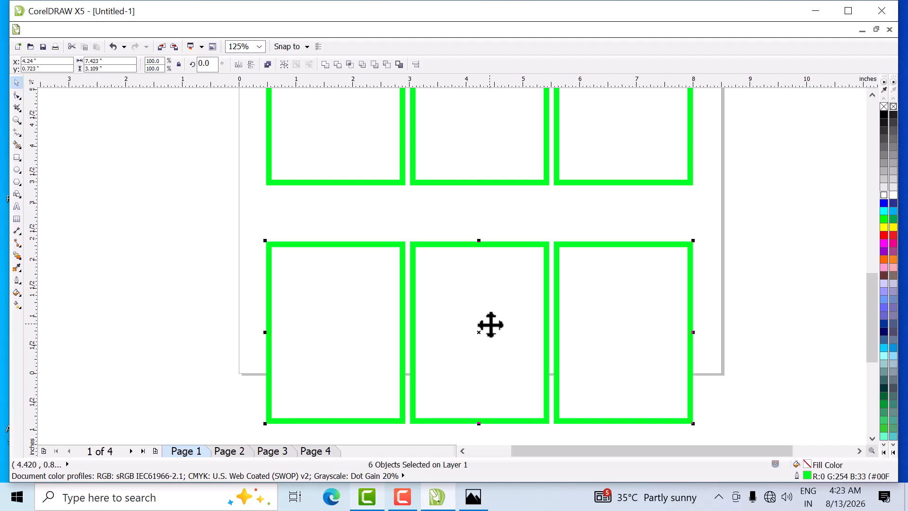
key(Up)
key(Up)
key(Up)
key(Up)
key(Up)
key(Up)
key(Up)
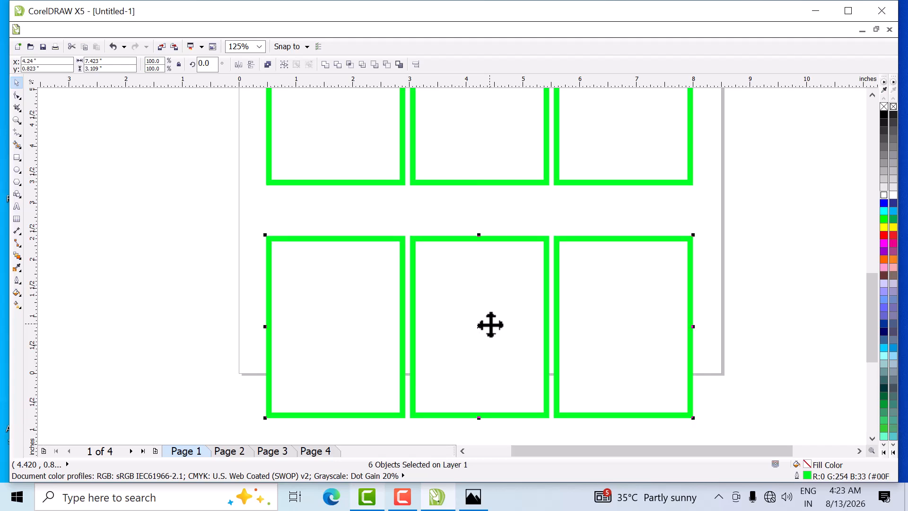
key(Up)
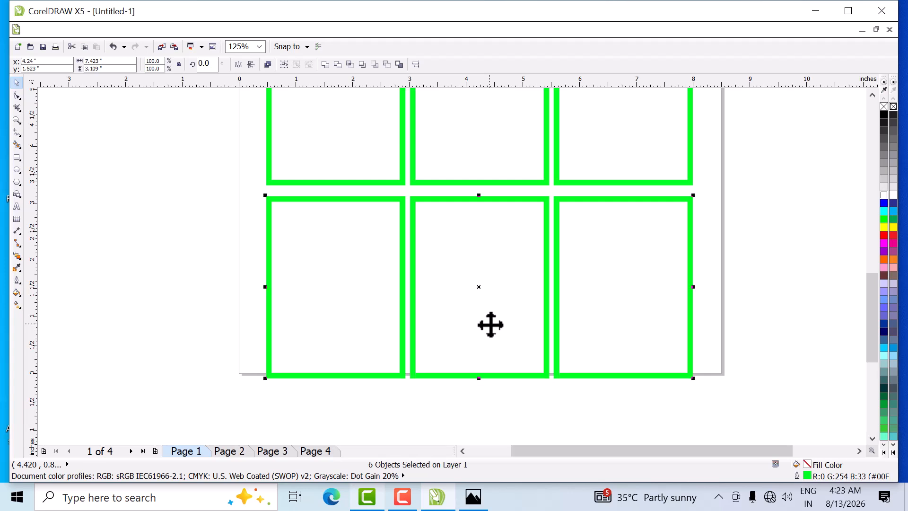
scroll(496, 203, down, 1)
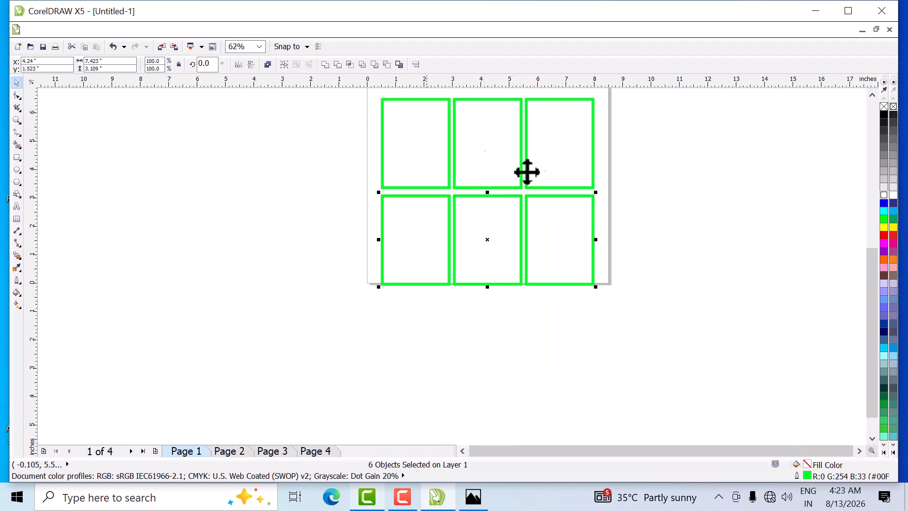
scroll(539, 170, down, 2)
scroll(539, 97, up, 3)
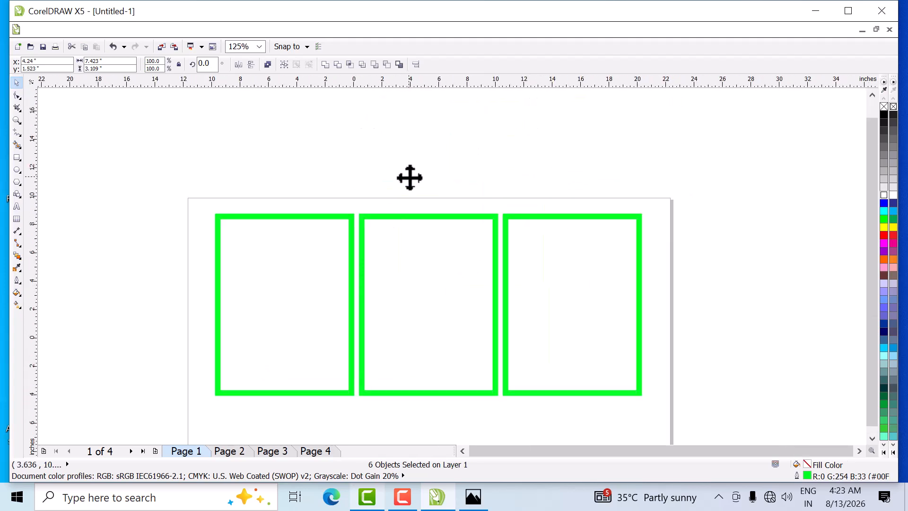
- Select the middle row of three rectangles and nudge it up toward the top row, centred at about 5.62 inches vertically
scroll(409, 264, down, 2)
scroll(410, 263, up, 1)
drag(255, 207, 641, 358)
key(Up)
key(Up)
key(Up)
key(Up)
key(Up)
key(Up)
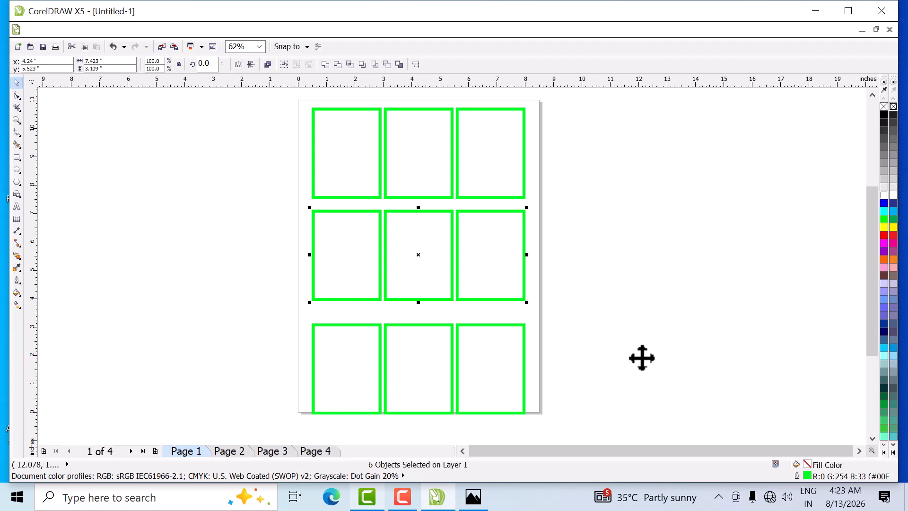
key(Up)
- Select the bottom row of three rectangles and nudge it up to about 2.02 inches vertically, leaving nothing selected at the end
drag(235, 300, 583, 384)
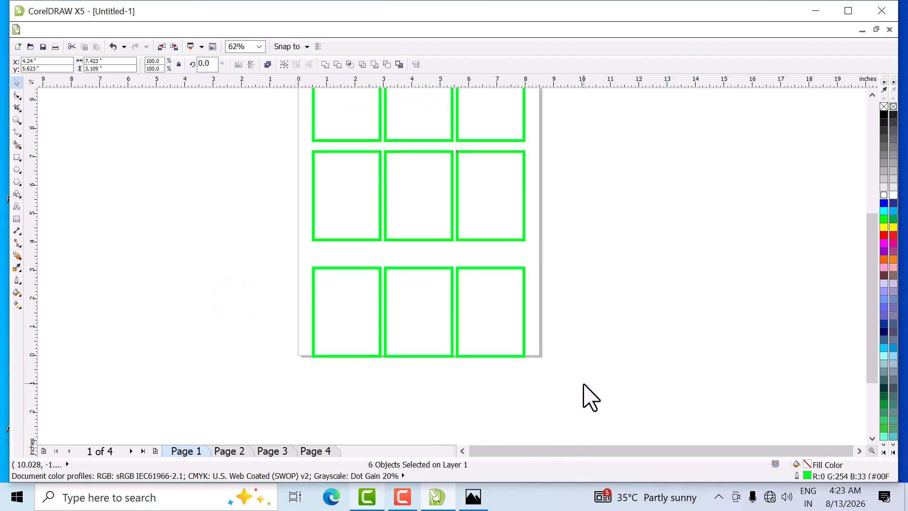
key(Up)
key(Up)
key(Up)
key(Up)
key(Up)
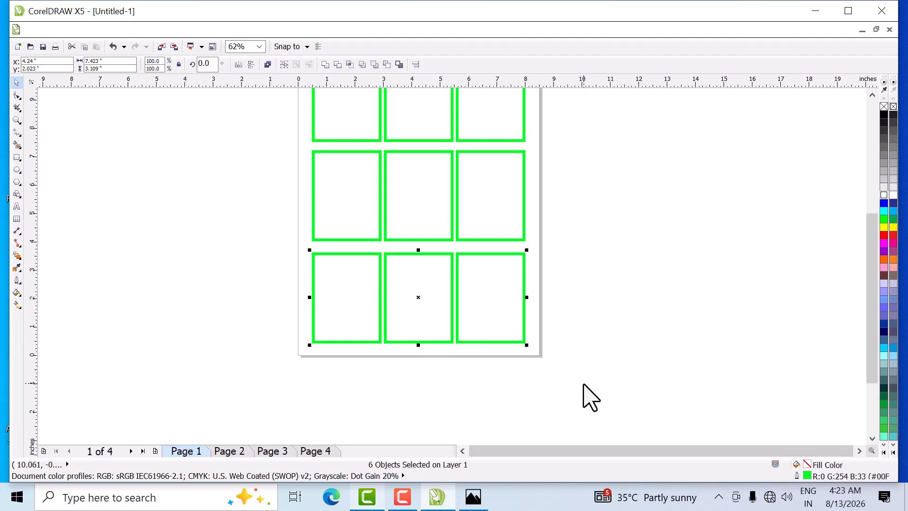
scroll(365, 292, up, 1)
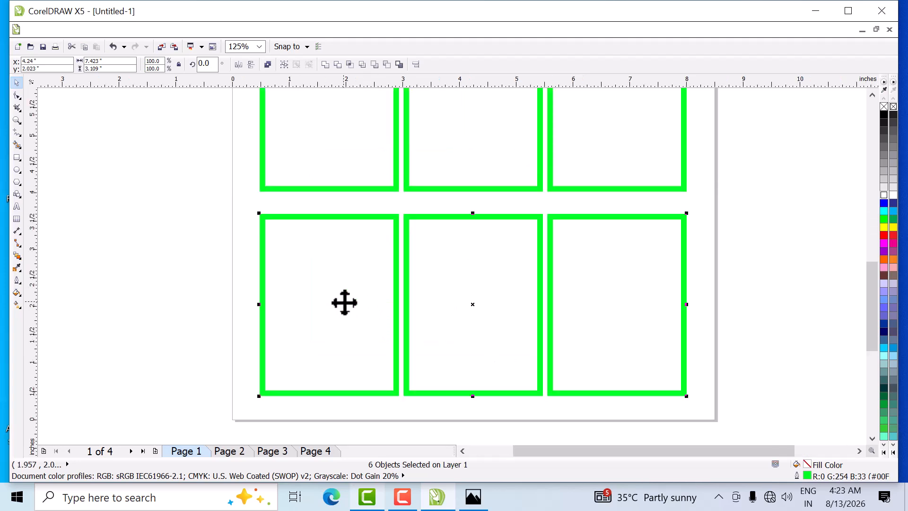
scroll(345, 303, down, 2)
scroll(361, 201, up, 1)
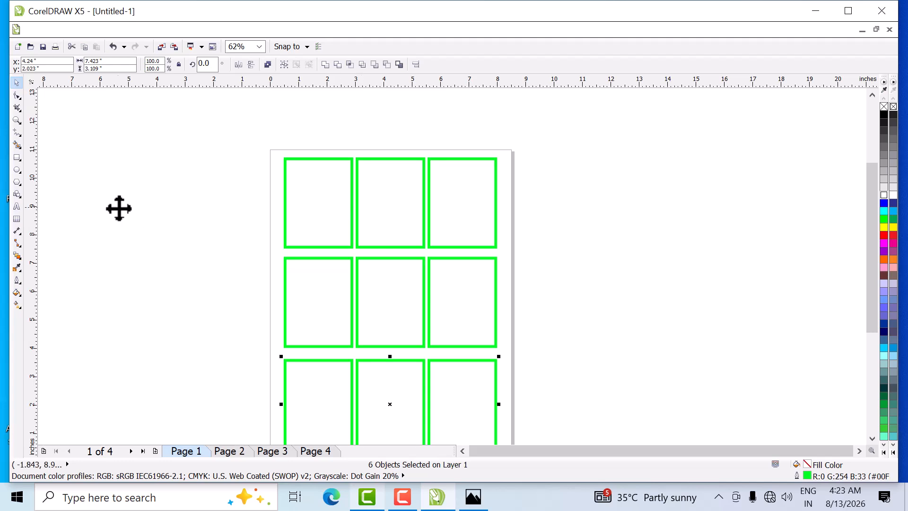
click(143, 198)
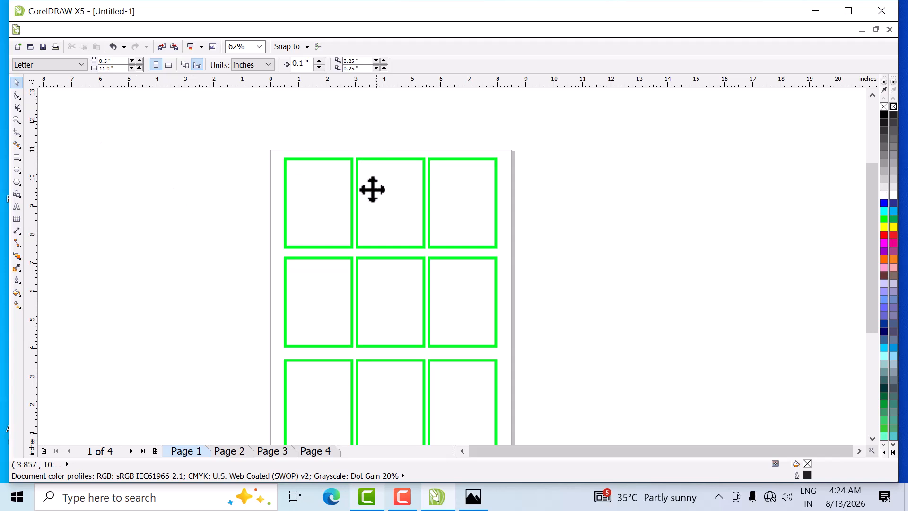
- Round all four corners of the first rectangle in the top row with the Shape tool, to a radius of about 1.177 inches
click(308, 197)
click(17, 96)
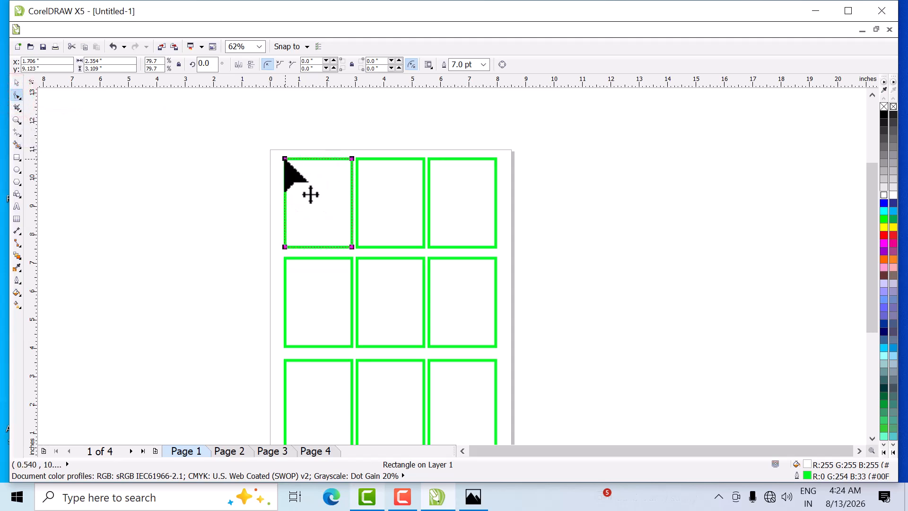
drag(284, 159, 351, 233)
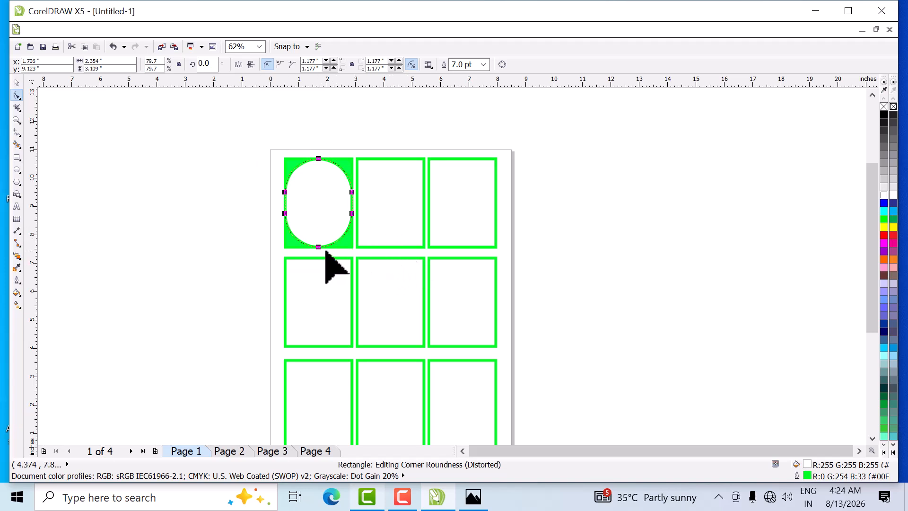
- Fully round the upper two corners of the top row's second rectangle, and the upper-left and lower-right corners of the third
click(391, 202)
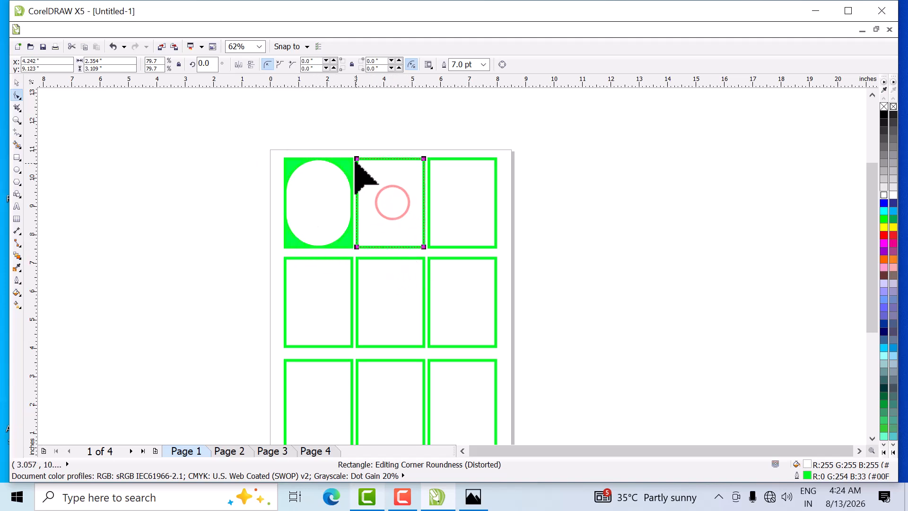
drag(357, 158, 382, 213)
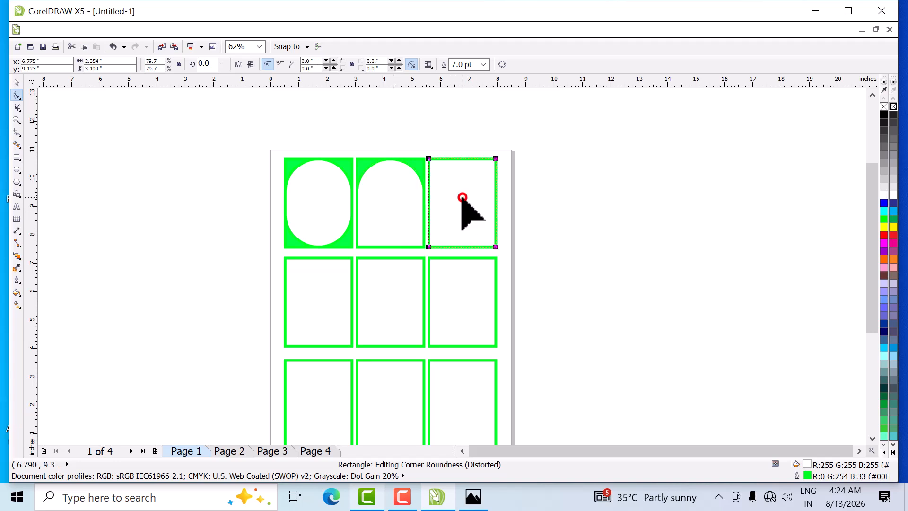
click(429, 158)
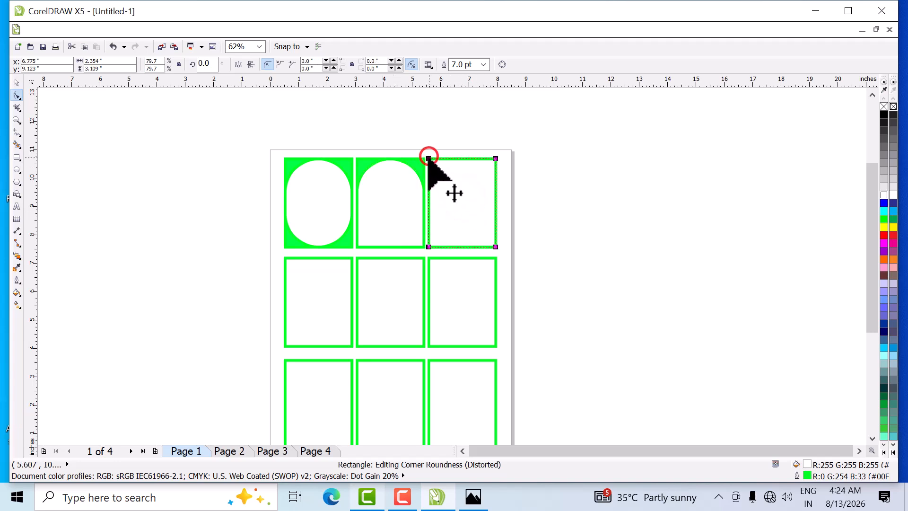
click(429, 159)
drag(450, 189, 423, 185)
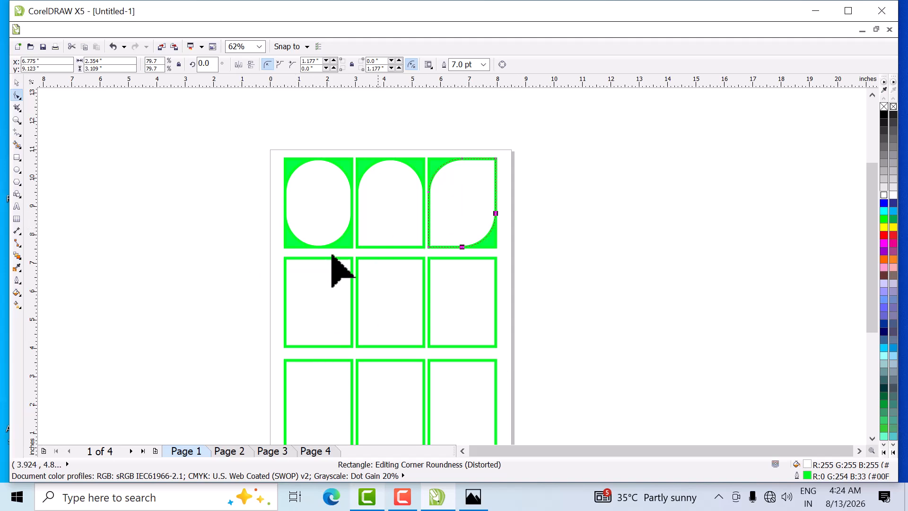
- Give the first rectangle in the middle row scalloped corners with a linked radius of 0.5 inch on all four corners
click(15, 81)
click(309, 304)
click(16, 95)
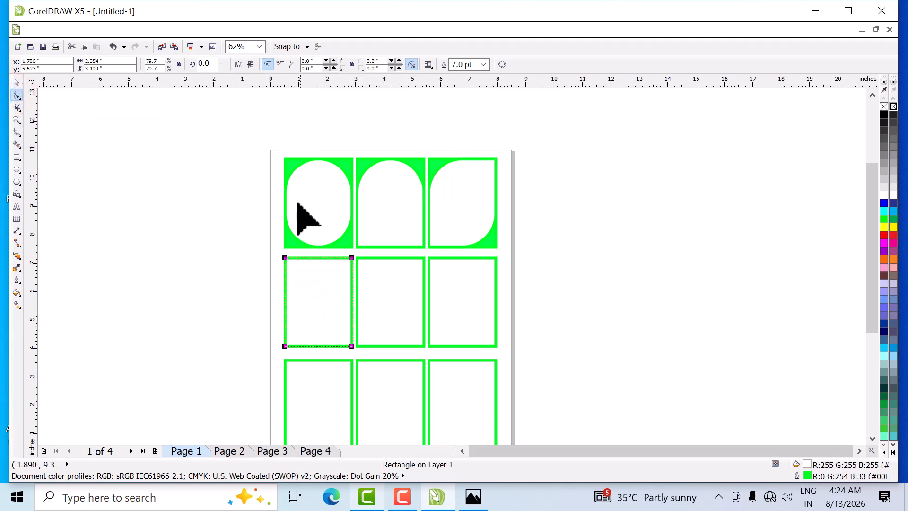
click(280, 65)
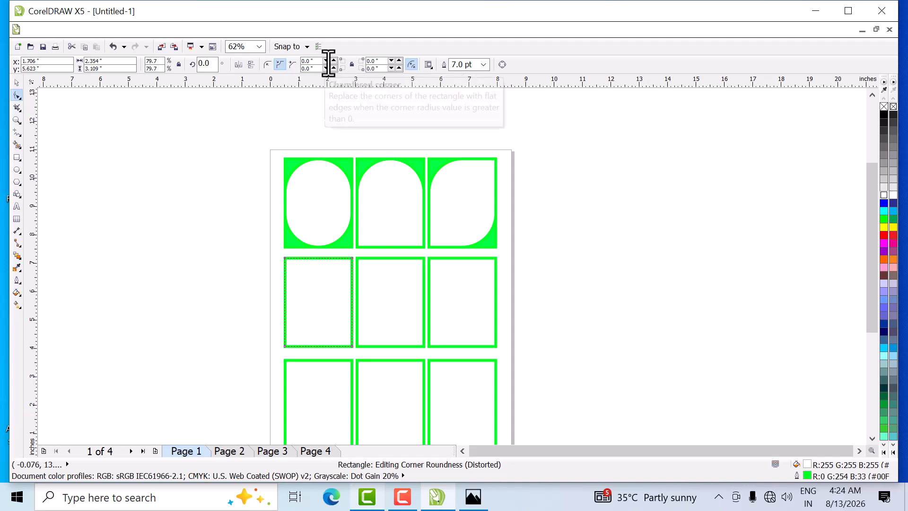
click(352, 64)
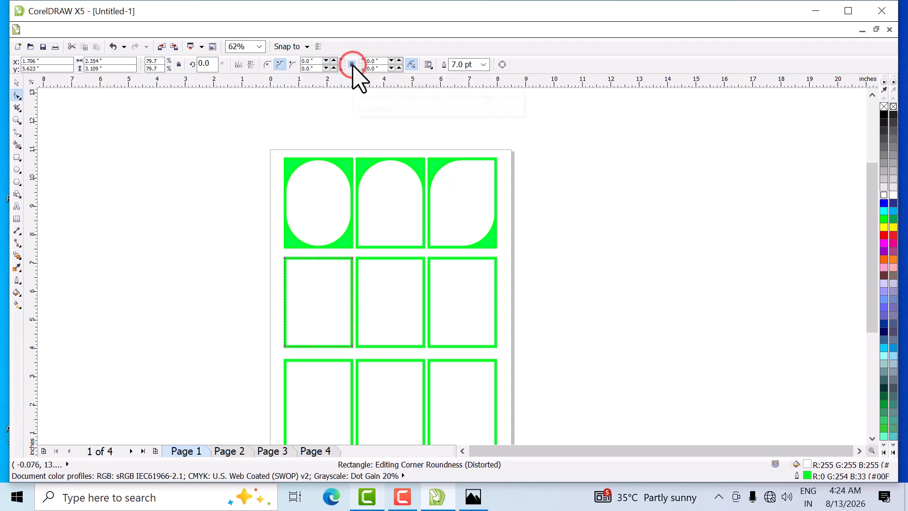
click(313, 61)
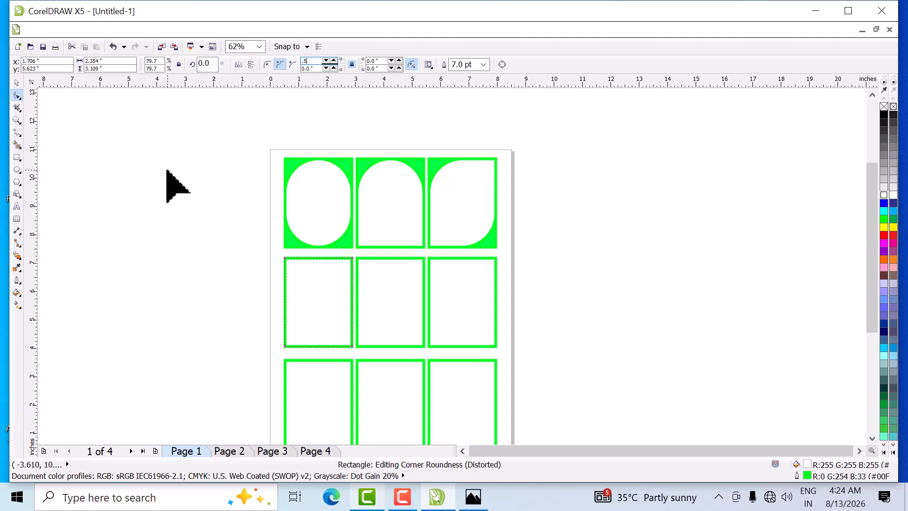
text(.5)
key(Return)
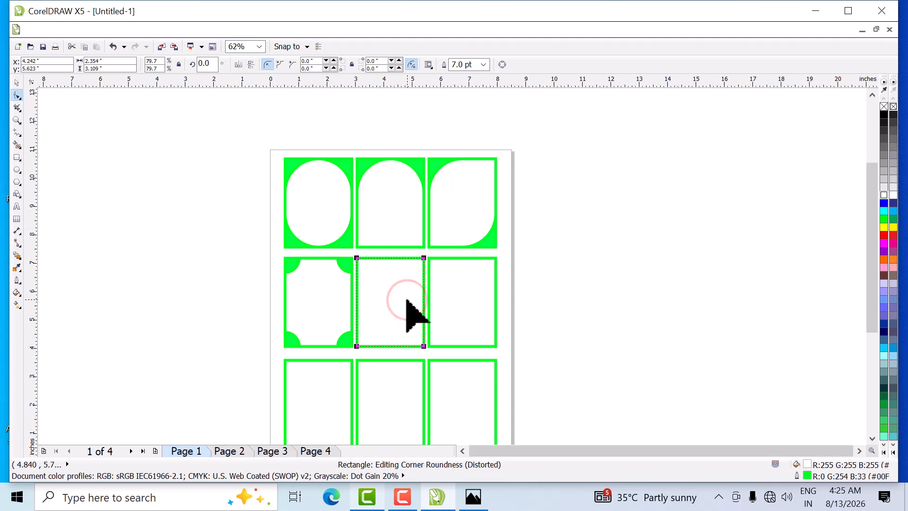
- Set a 0.5 inch radius on the upper two corners of the middle row's second rectangle and make them scalloped
click(314, 61)
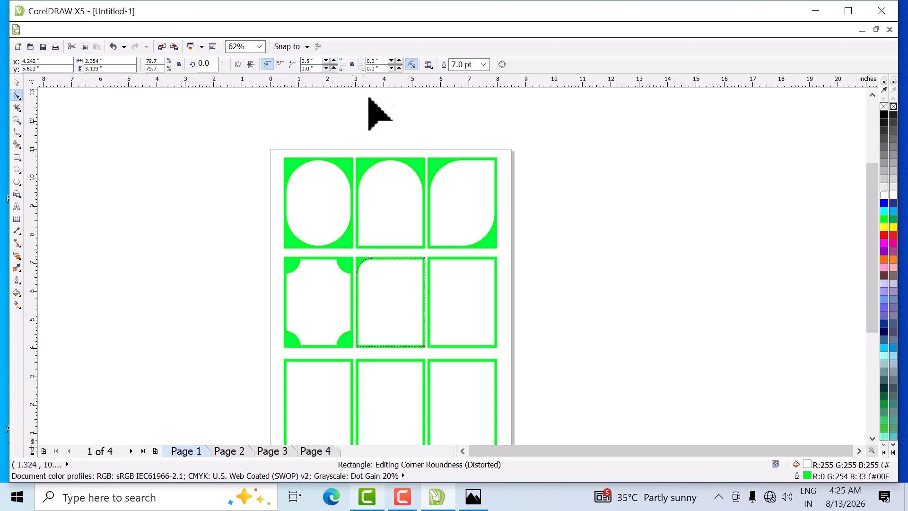
click(379, 61)
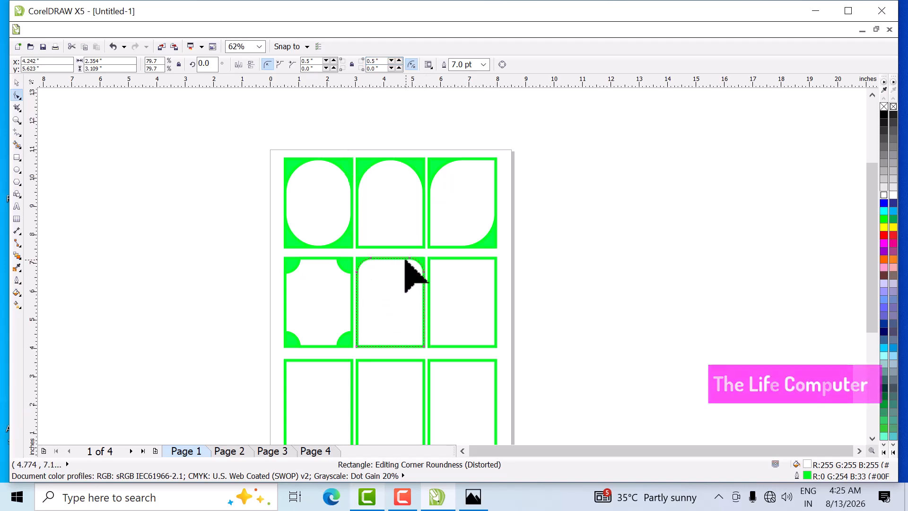
click(281, 64)
- Scallop the upper-left and lower-right corners of the middle row's third rectangle with a 0.5 inch radius
click(470, 304)
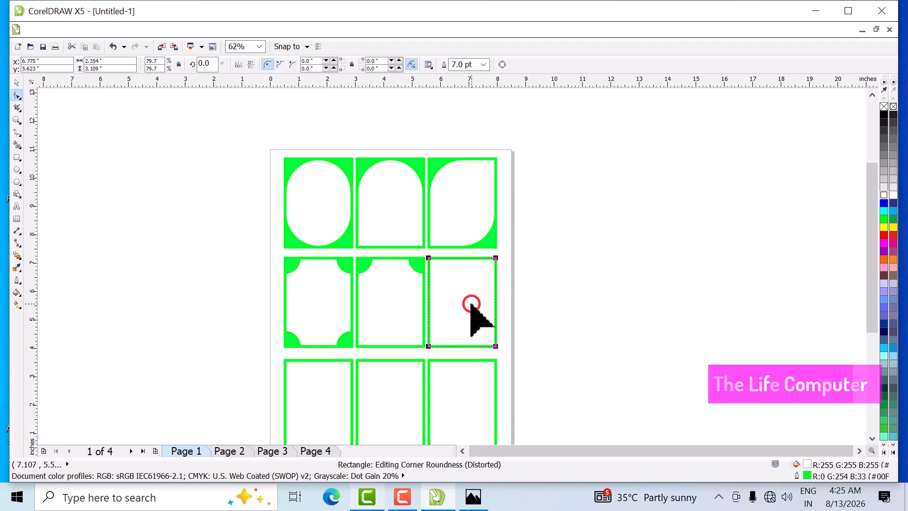
click(278, 64)
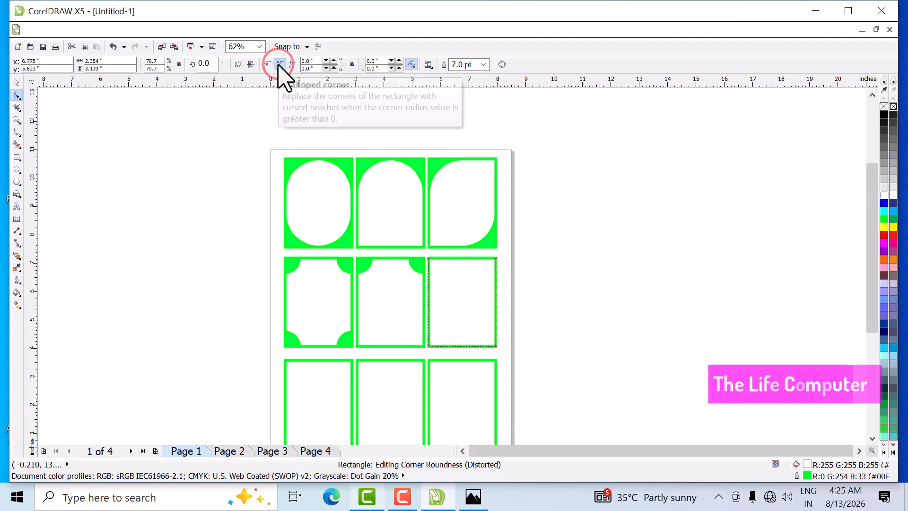
click(316, 61)
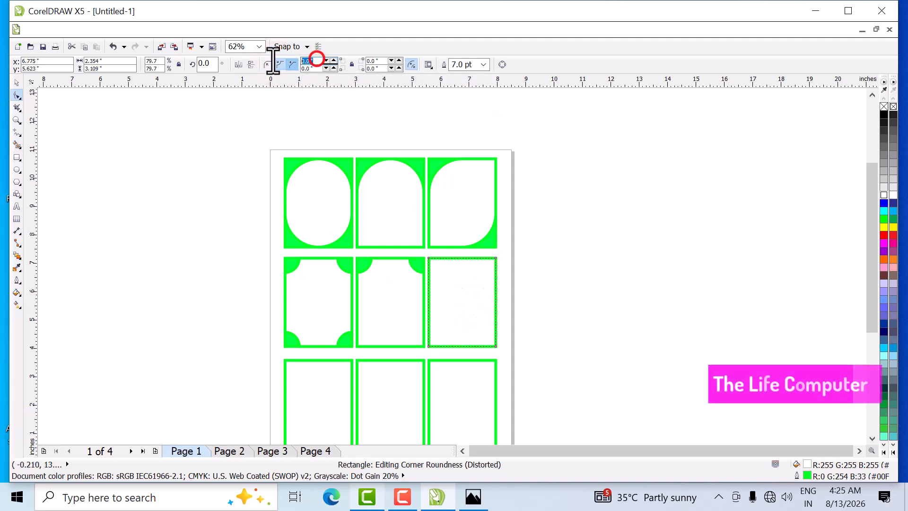
click(381, 67)
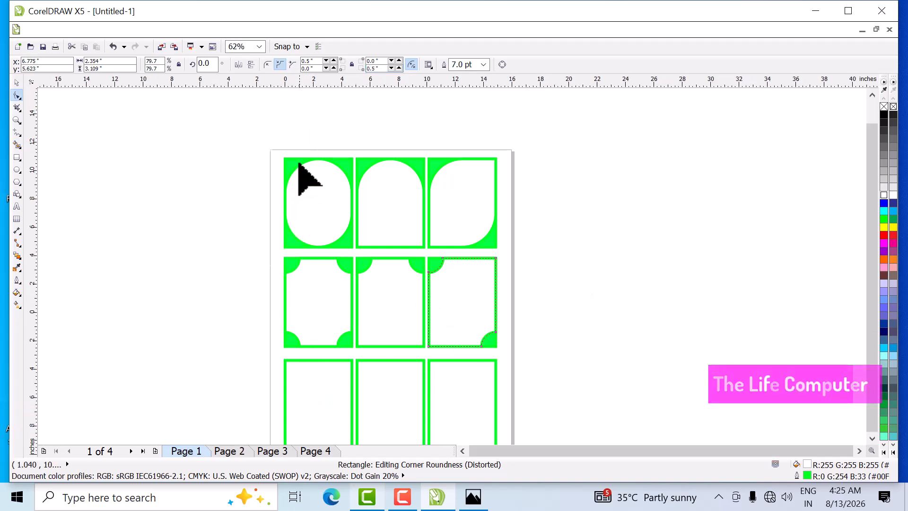
- Chamfer all four corners of the bottom row's first rectangle using a linked corner radius of 0.5 inch
scroll(299, 163, down, 1)
scroll(308, 290, up, 1)
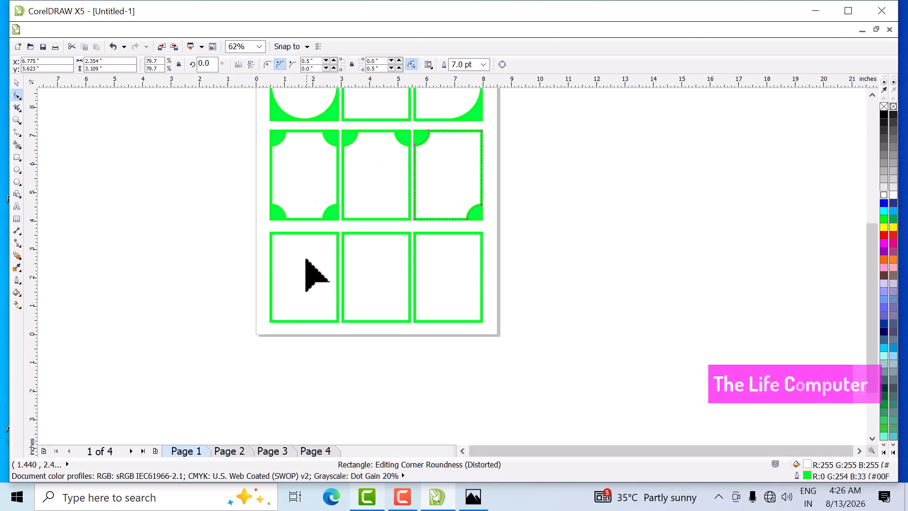
scroll(305, 252, up, 1)
click(302, 284)
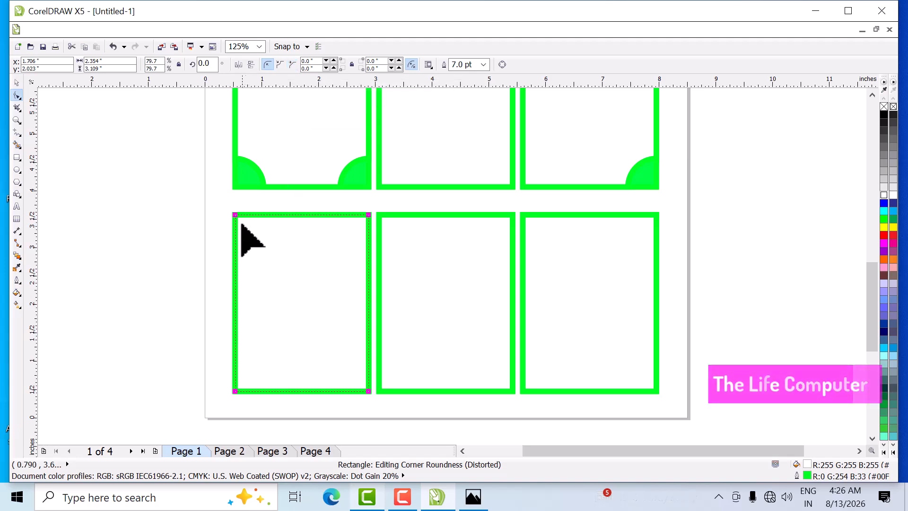
click(352, 65)
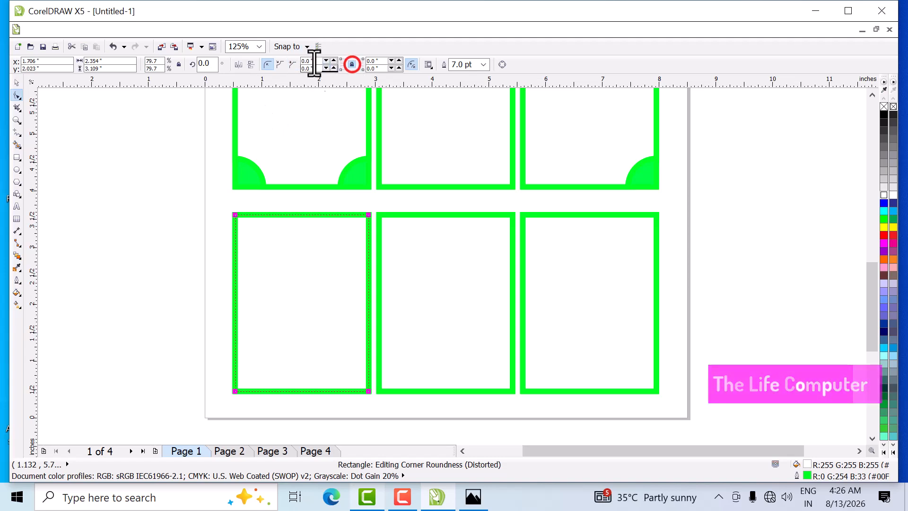
click(310, 61)
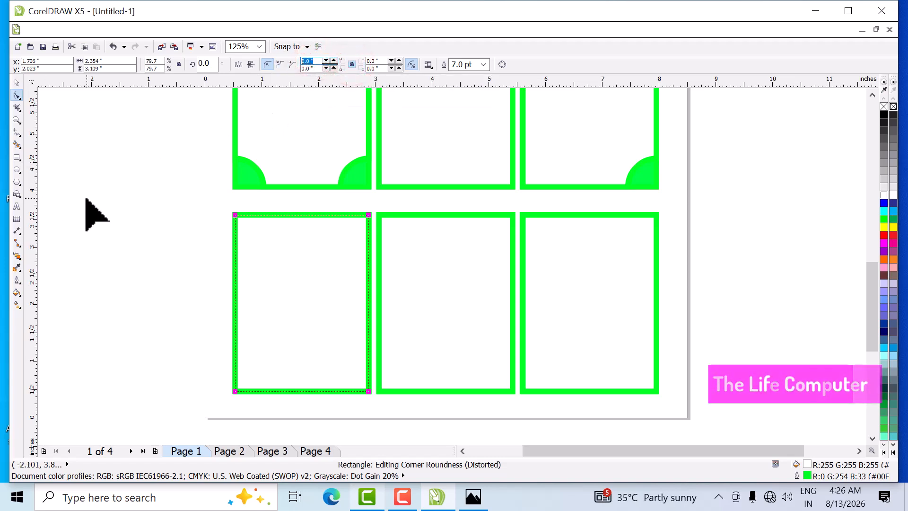
text(.5)
key(Return)
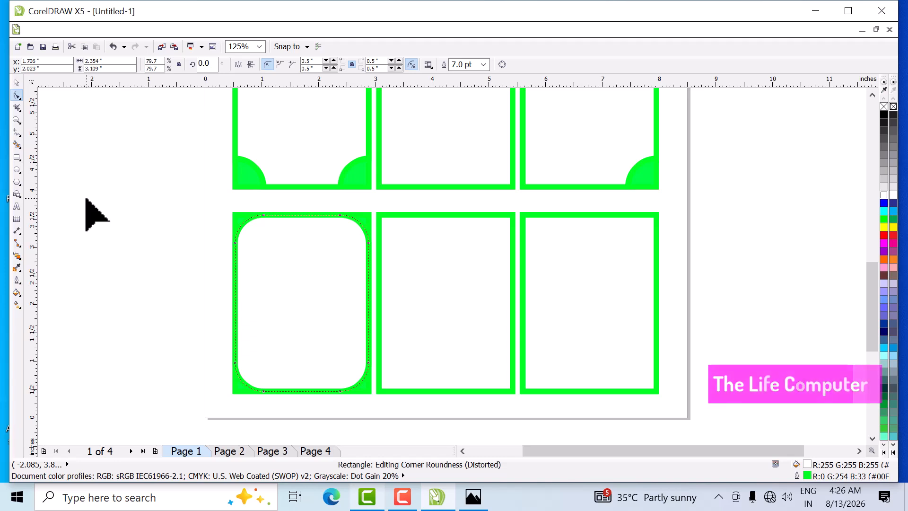
click(292, 65)
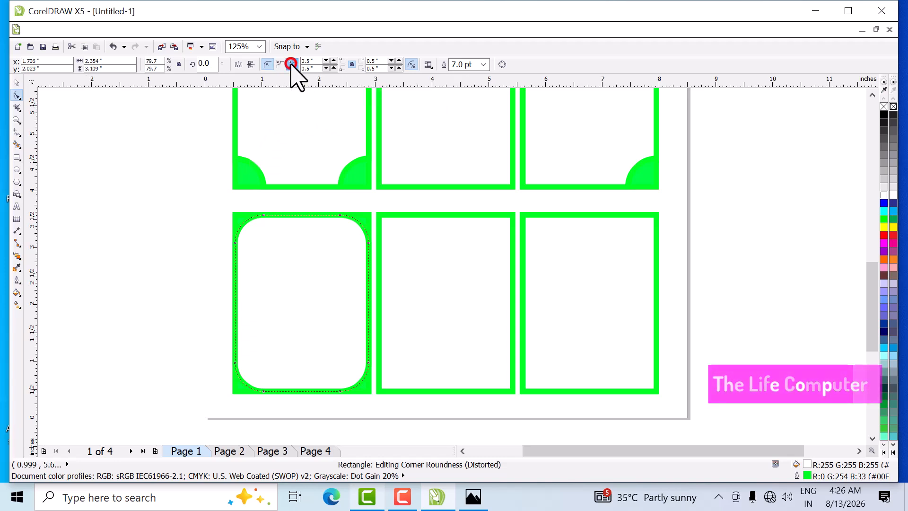
- Chamfer the upper two corners of the bottom row's second rectangle, using unlinked corner radii of 0.5 inch
click(434, 280)
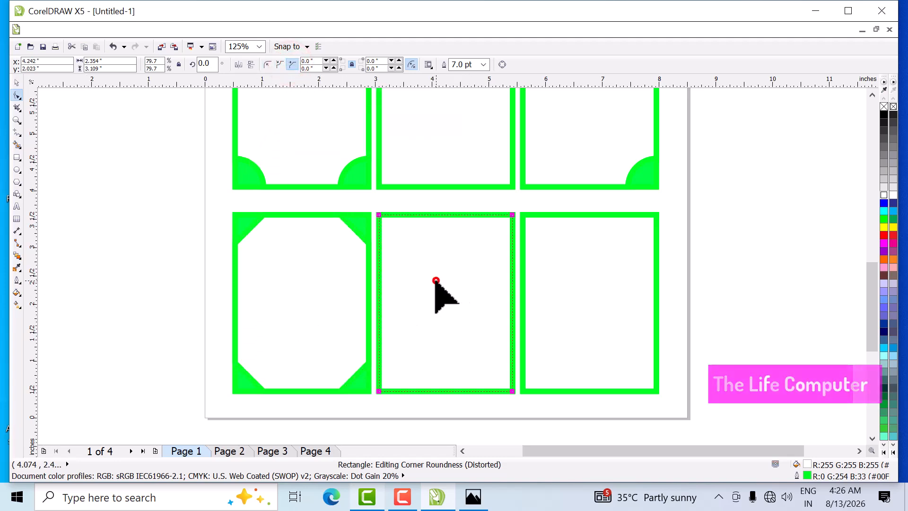
click(293, 64)
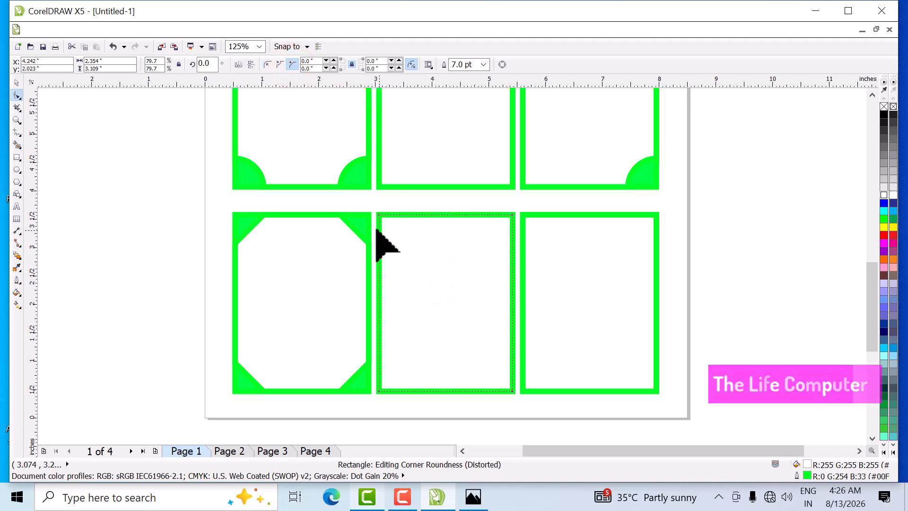
drag(379, 215, 393, 235)
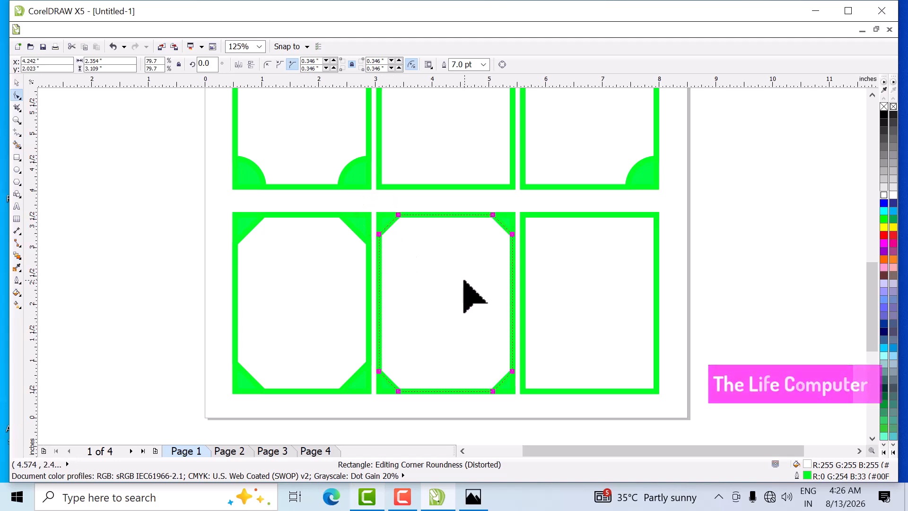
key(ctrl+z)
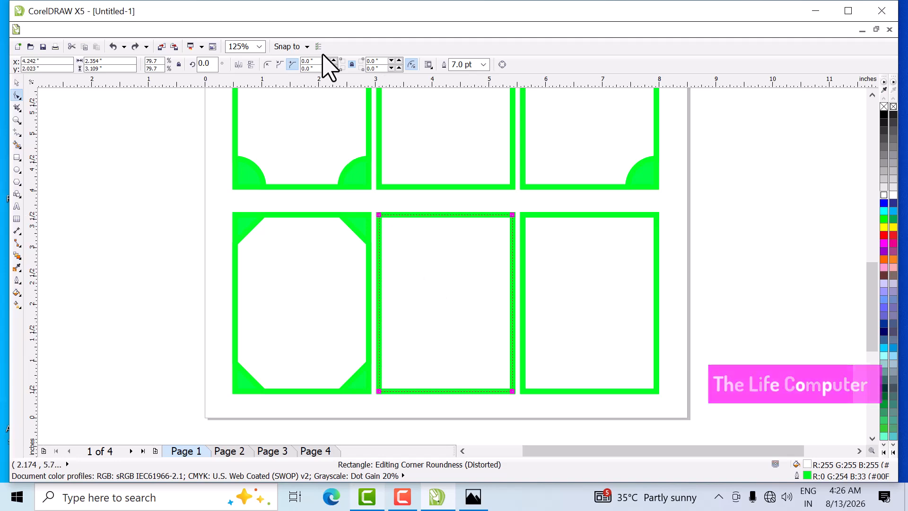
click(352, 63)
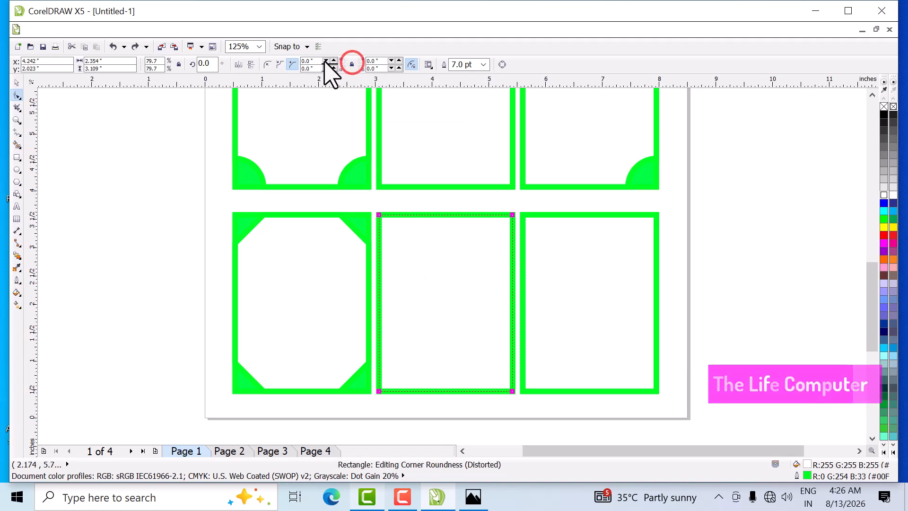
click(315, 61)
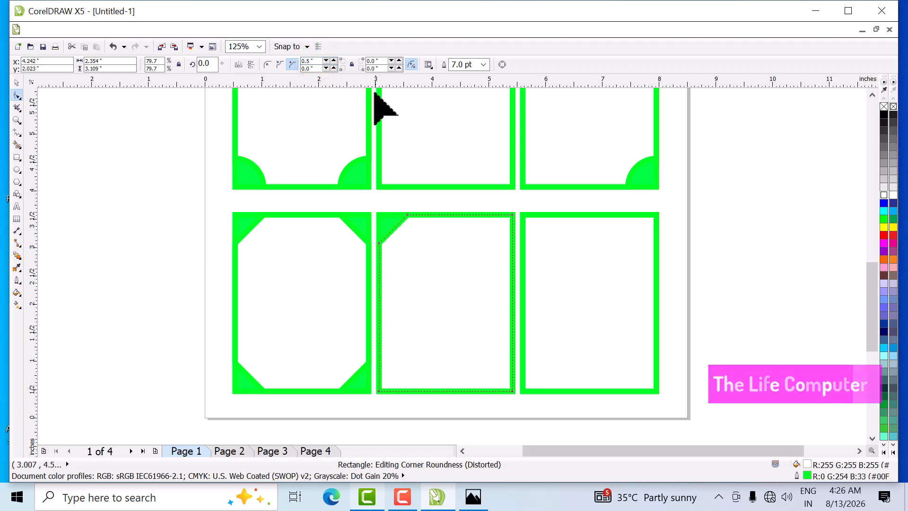
click(382, 60)
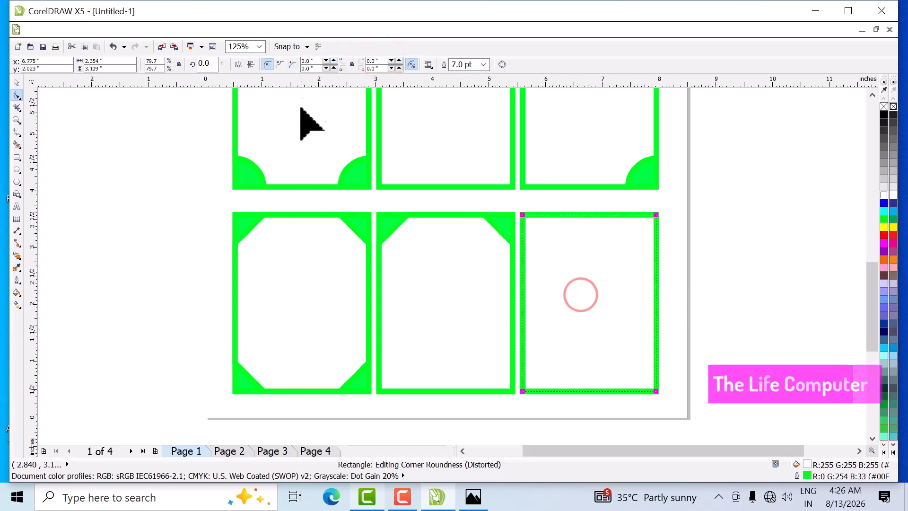
- Chamfer the upper-left and lower-right corners of the bottom row's third rectangle with a 0.5 inch radius, then deselect it
click(292, 64)
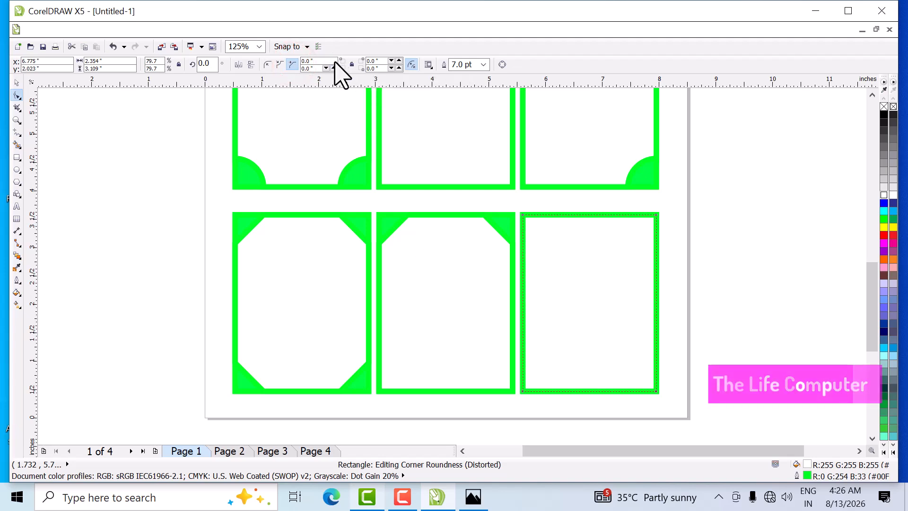
click(316, 60)
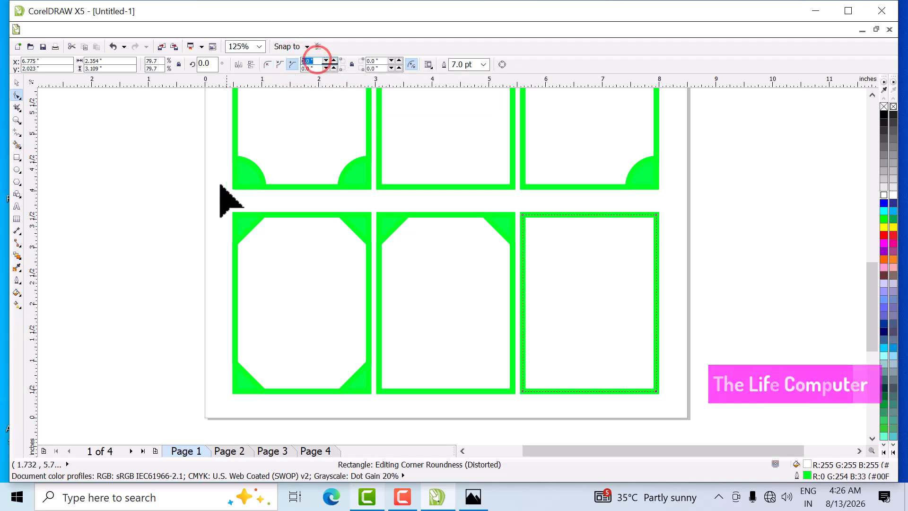
text(0.5)
key(Return)
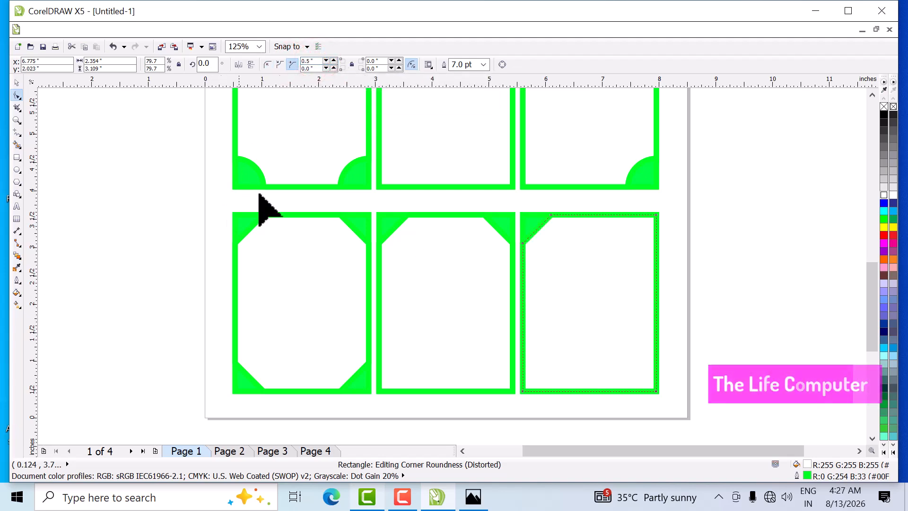
click(373, 68)
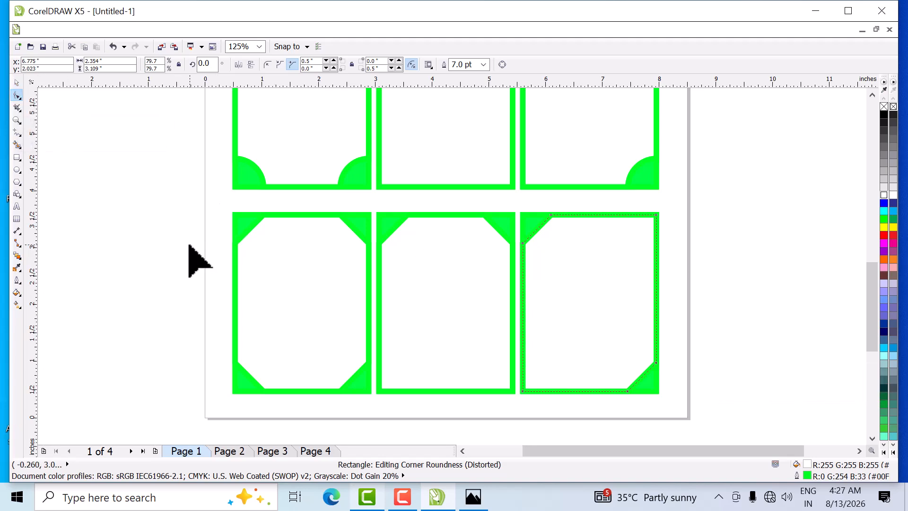
scroll(199, 260, down, 2)
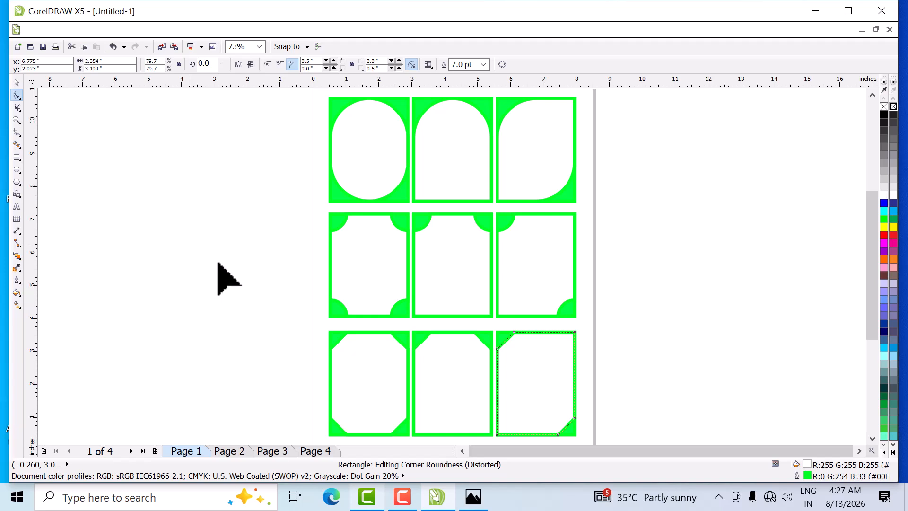
key(space)
key(Escape)
- Draw a rectangle in the upper-left area of Page 2 and size it to 1.0 by 1.0 inch
click(229, 451)
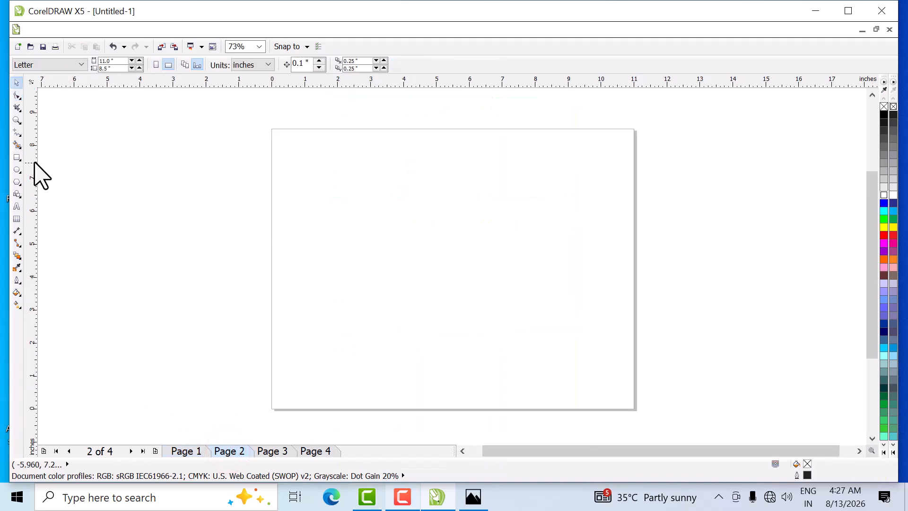
click(18, 158)
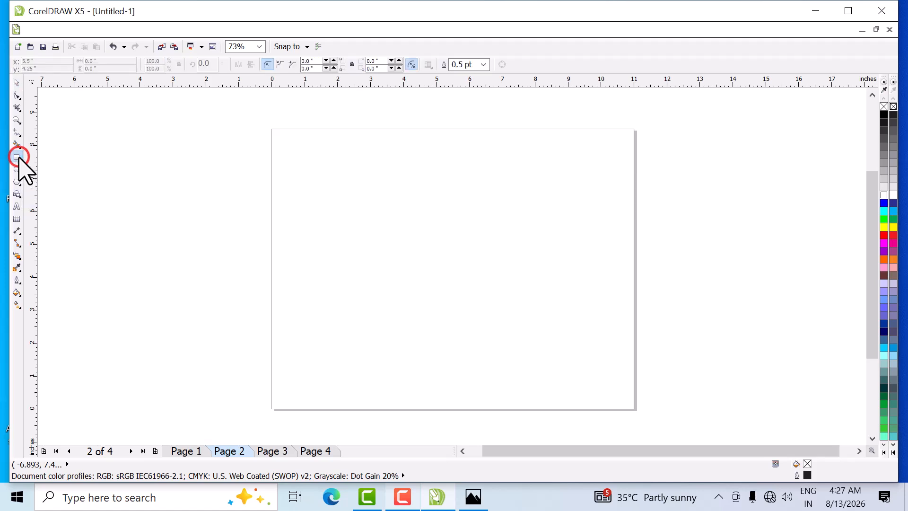
mouse_move(286, 158)
mouse_down()
mouse_move(348, 205)
mouse_move(350, 221)
mouse_up()
click(17, 83)
click(110, 61)
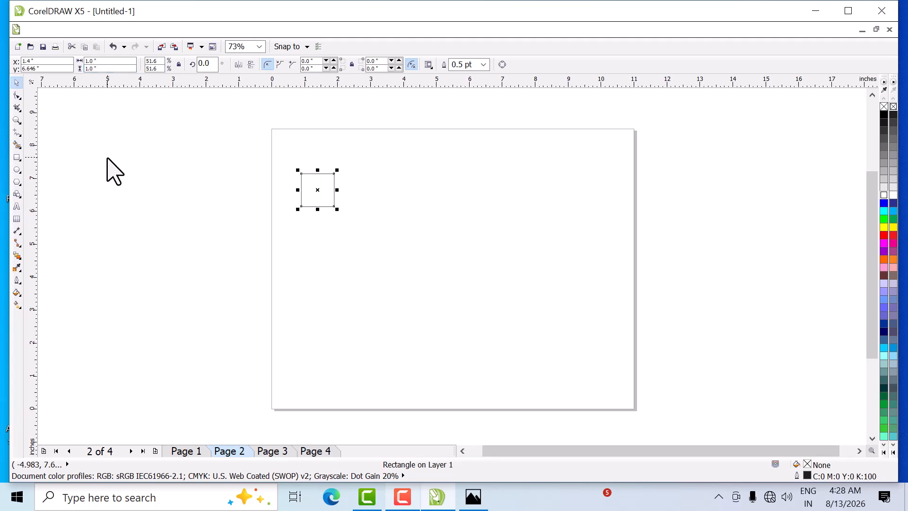
- Move the square closer to the upper-left corner of the page and fill it with magenta
scroll(315, 198, up, 2)
drag(318, 191, 298, 180)
scroll(300, 169, down, 2)
scroll(300, 142, up, 2)
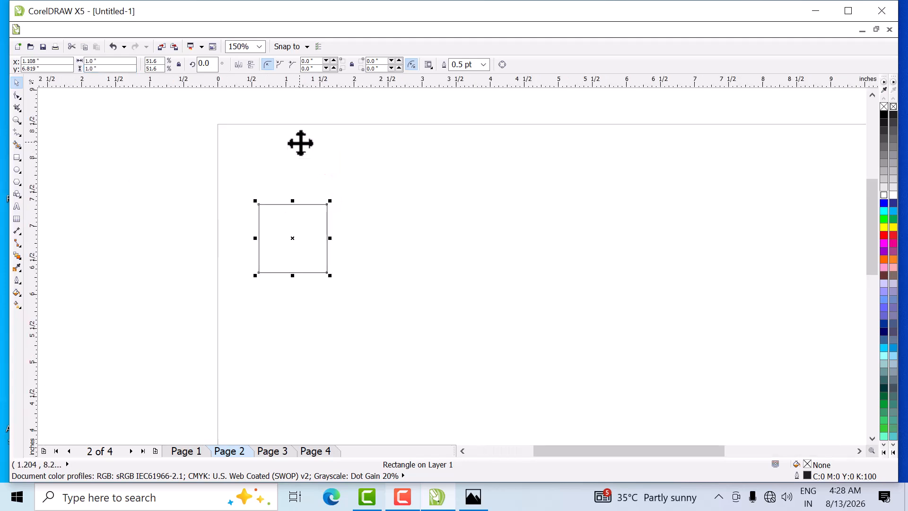
drag(299, 225, 302, 195)
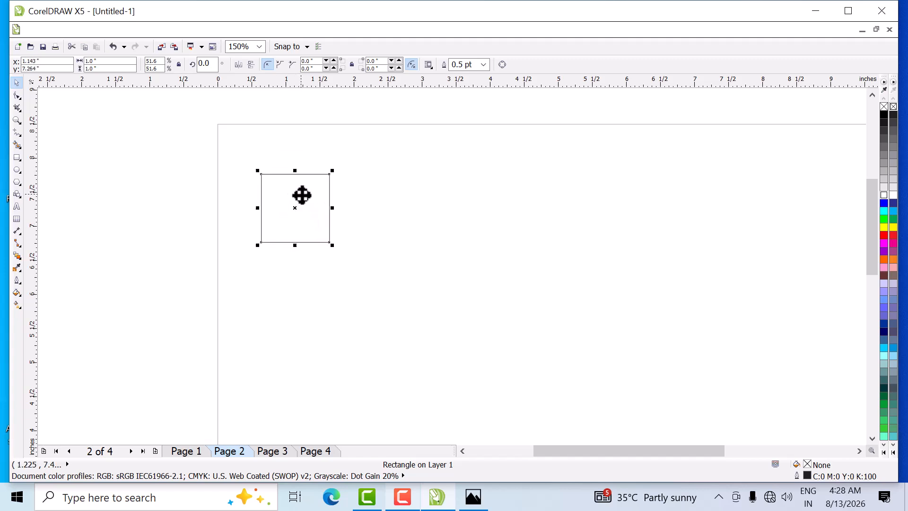
click(884, 243)
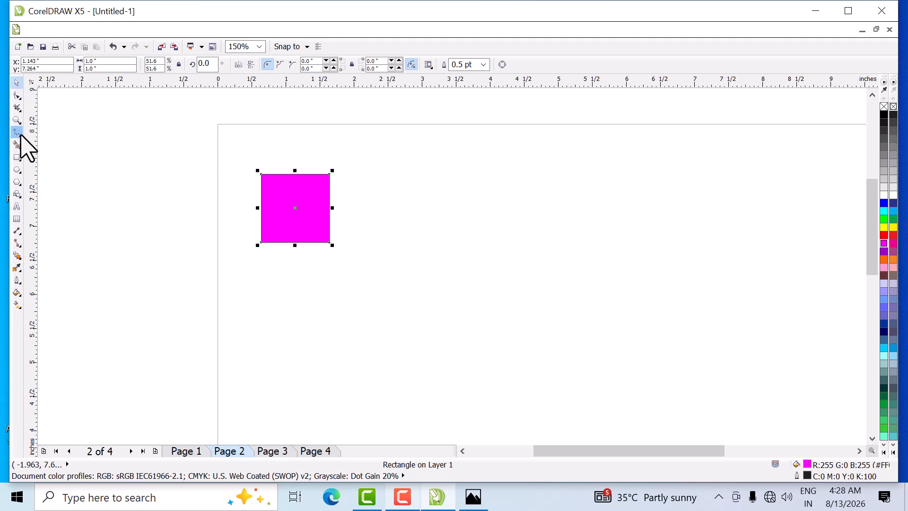
- Round only the square's upper-left and lower-right corners to a 0.5 inch radius, making a petal shape
click(18, 96)
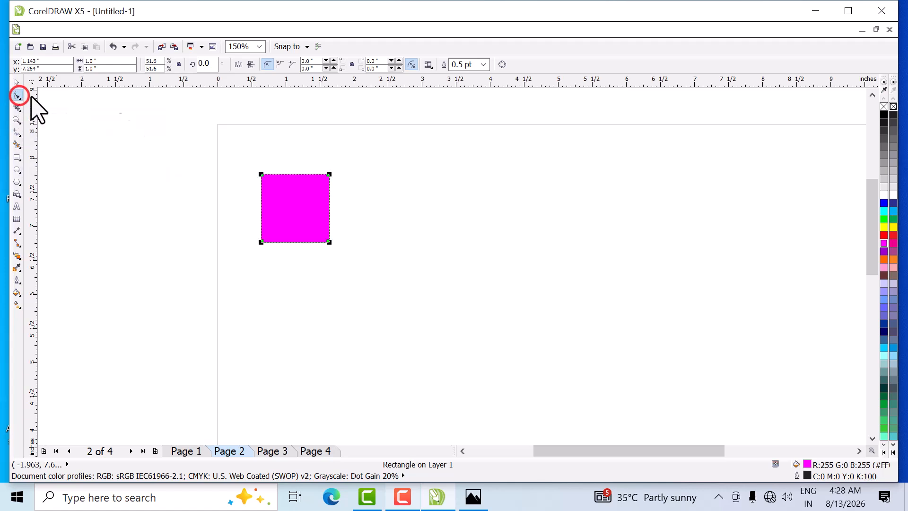
click(262, 175)
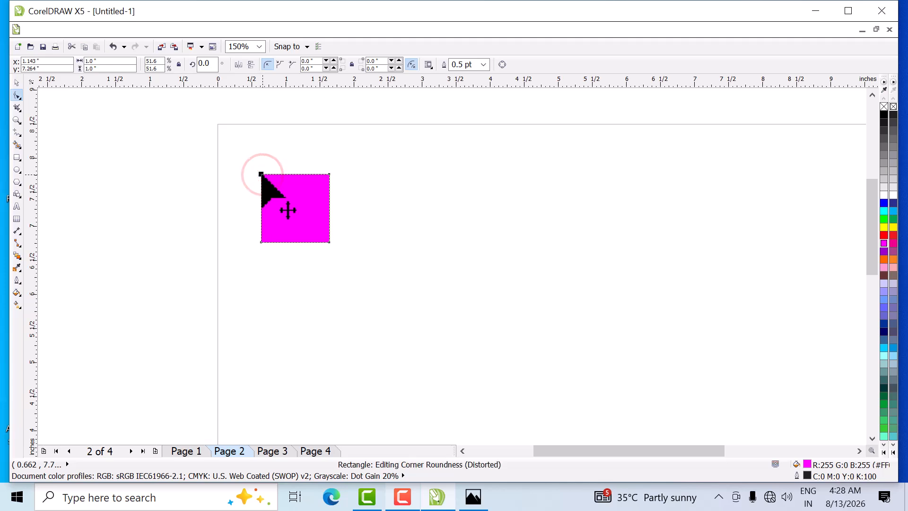
mouse_move(261, 175)
mouse_down()
mouse_move(308, 239)
mouse_move(330, 251)
mouse_move(261, 190)
mouse_up()
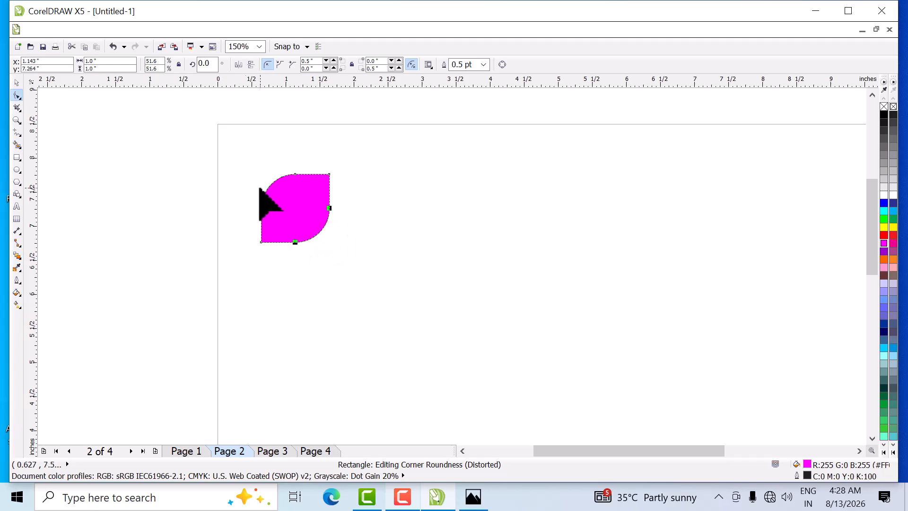
- Create a horizontally mirrored copy of the petal on its right side and nudge it 0.1 inch to the right
click(18, 84)
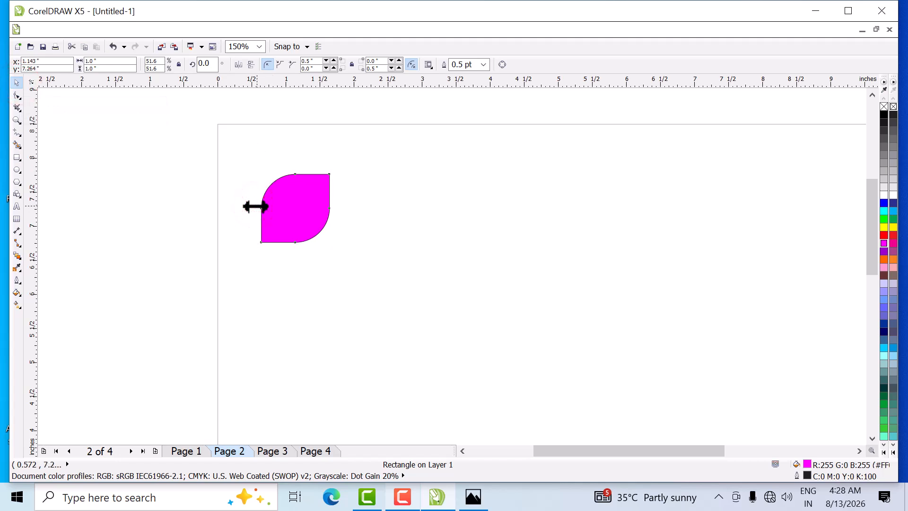
drag(257, 206, 368, 199)
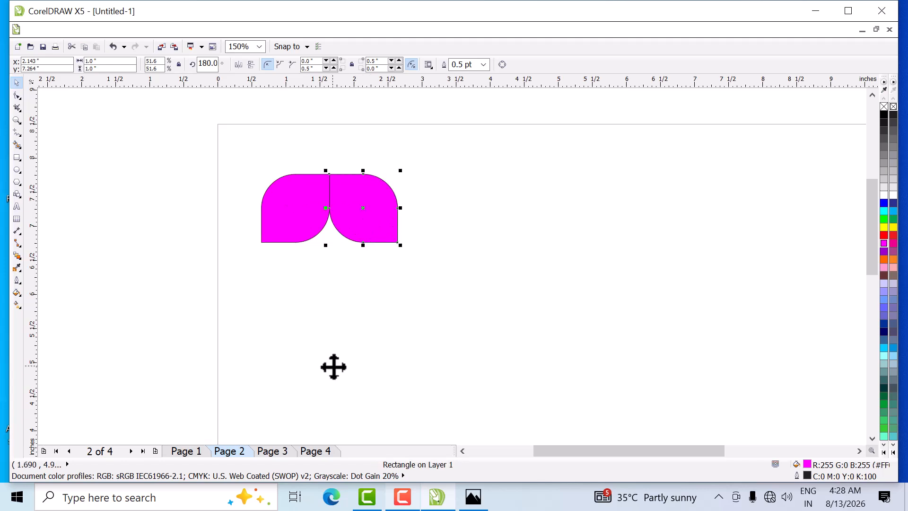
key(Right)
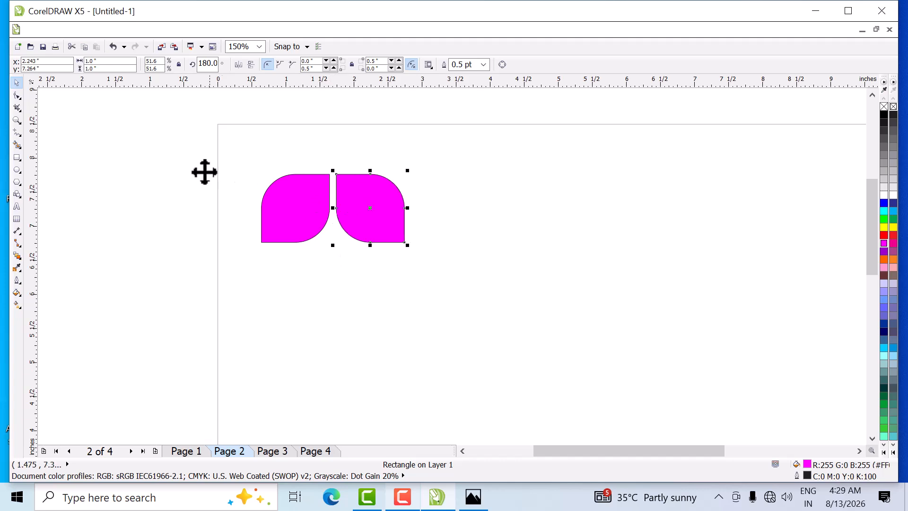
- Move both petals down 0.6 inch and add a vertically mirrored copy of the pair above, nudged up 0.1 inch
drag(188, 158, 235, 211)
drag(456, 270, 458, 270)
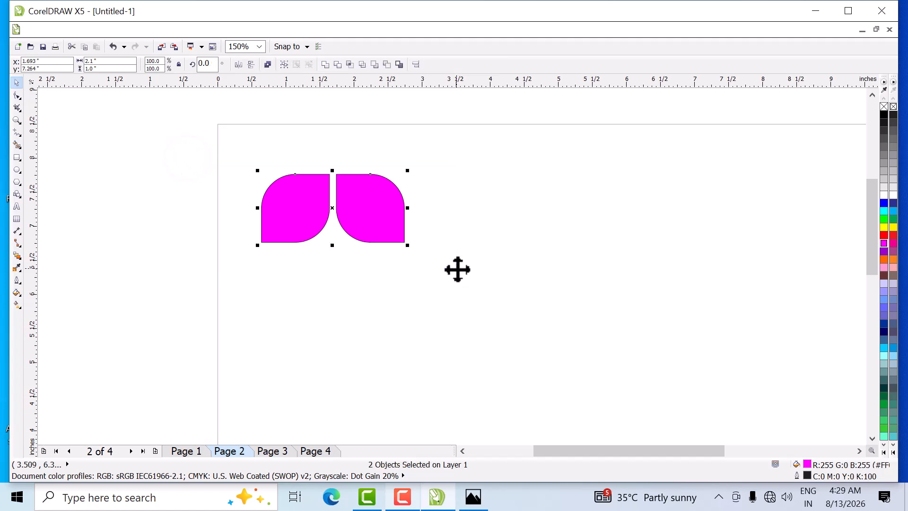
key(Down)
key(Down)
key(Down)
key(Down)
key(Down)
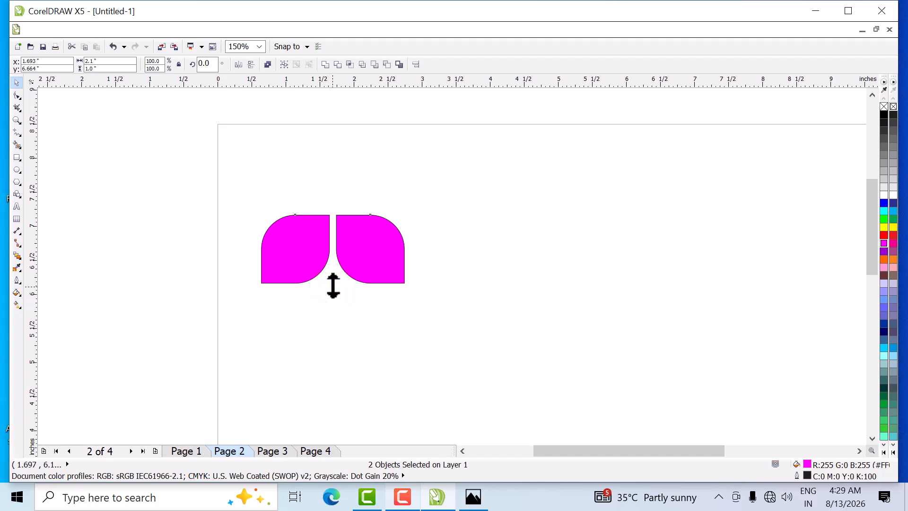
drag(333, 285, 328, 168)
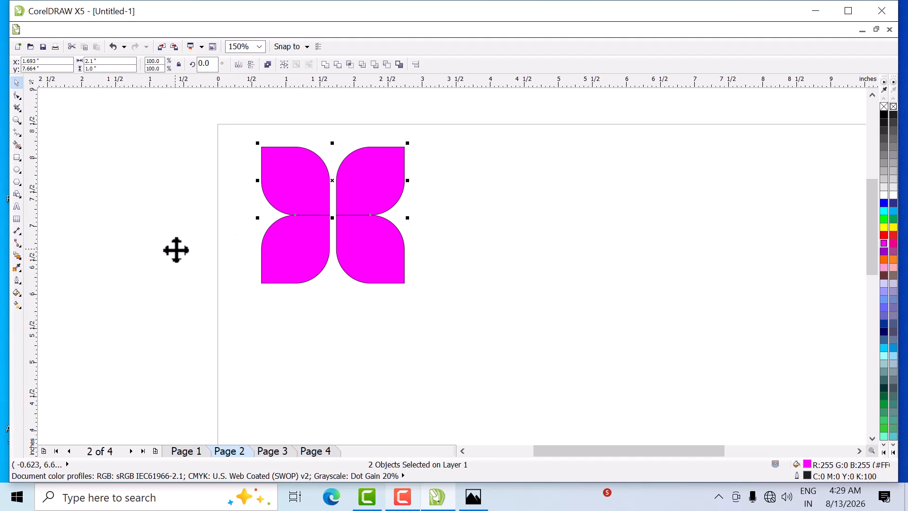
key(Up)
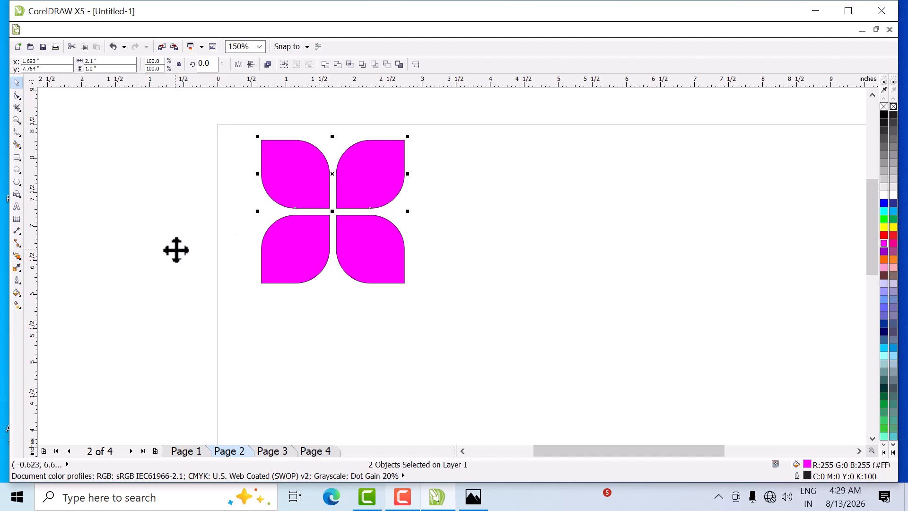
- Fill the flower's upper-left and lower-right petals with a dark purple from the RGB color model
click(176, 178)
click(278, 164)
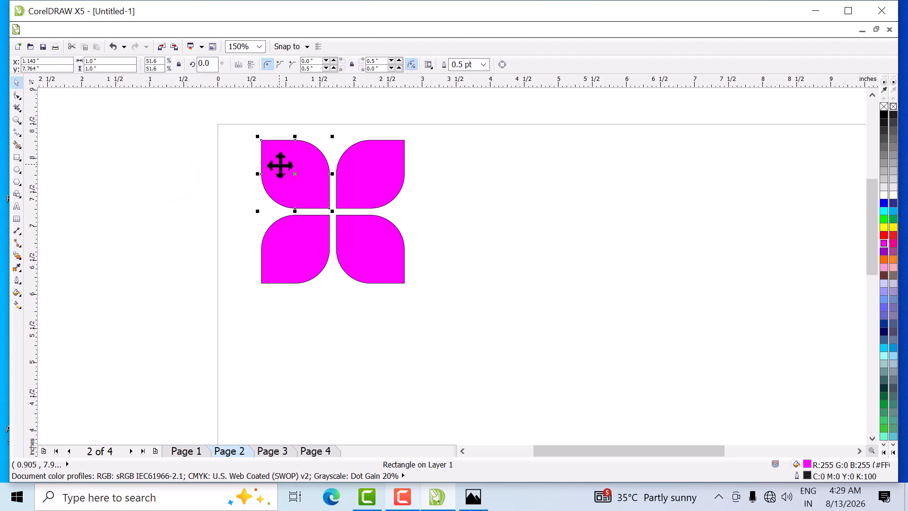
shift+click(391, 265)
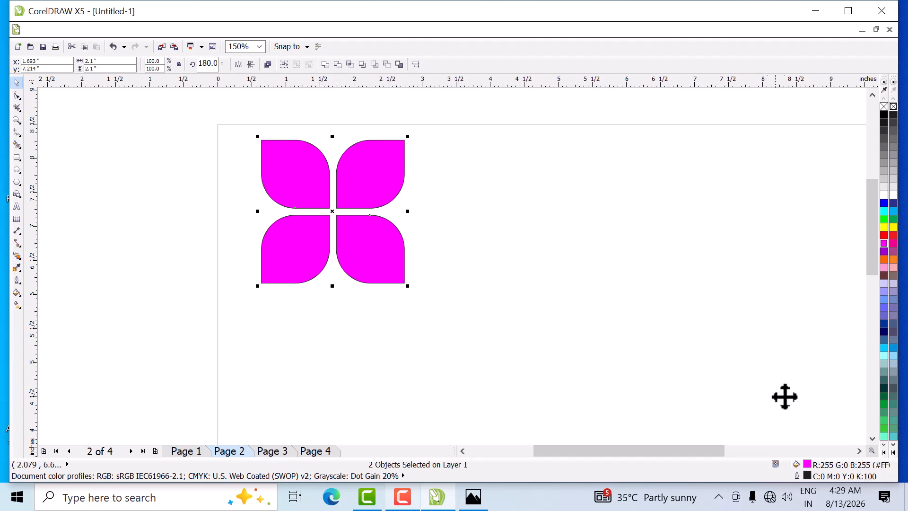
double_click(807, 464)
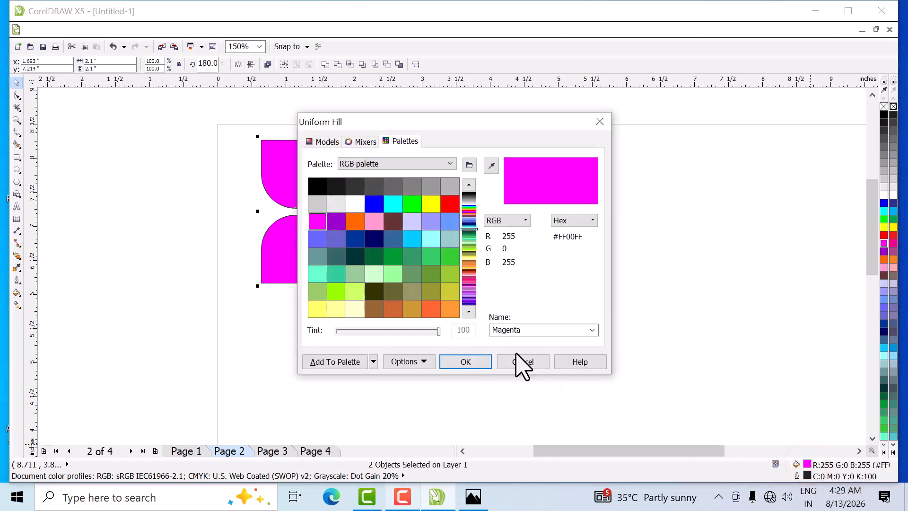
click(322, 142)
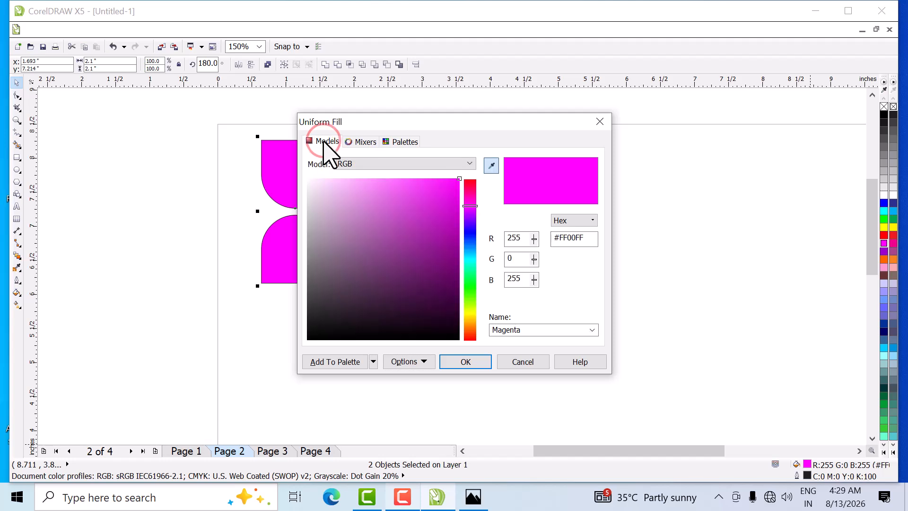
click(432, 291)
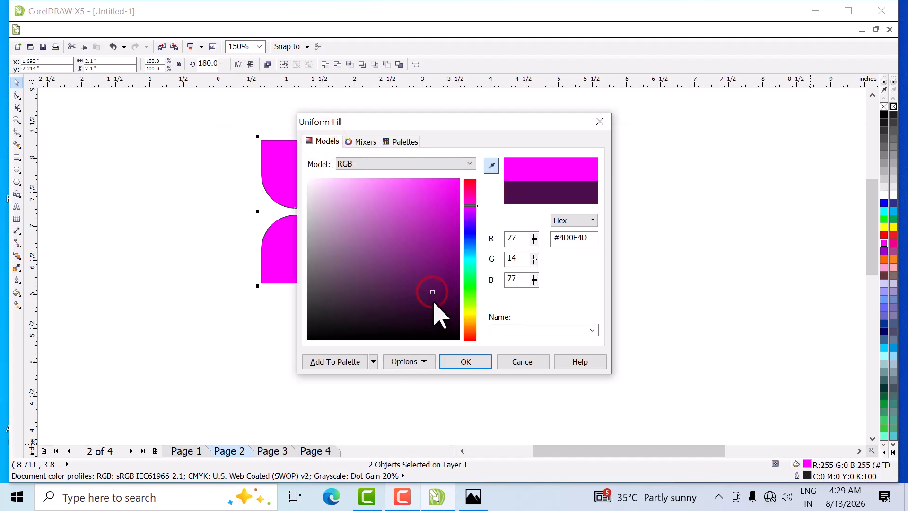
click(432, 300)
click(465, 362)
- Copy the complete four-petal flower about 3.4 inches to the right at the same height
click(145, 141)
drag(181, 110, 456, 316)
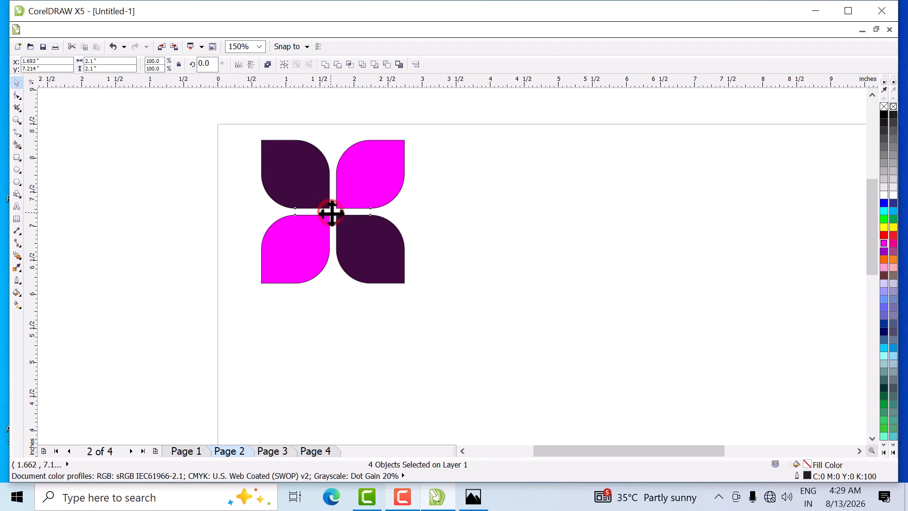
drag(332, 213, 564, 231)
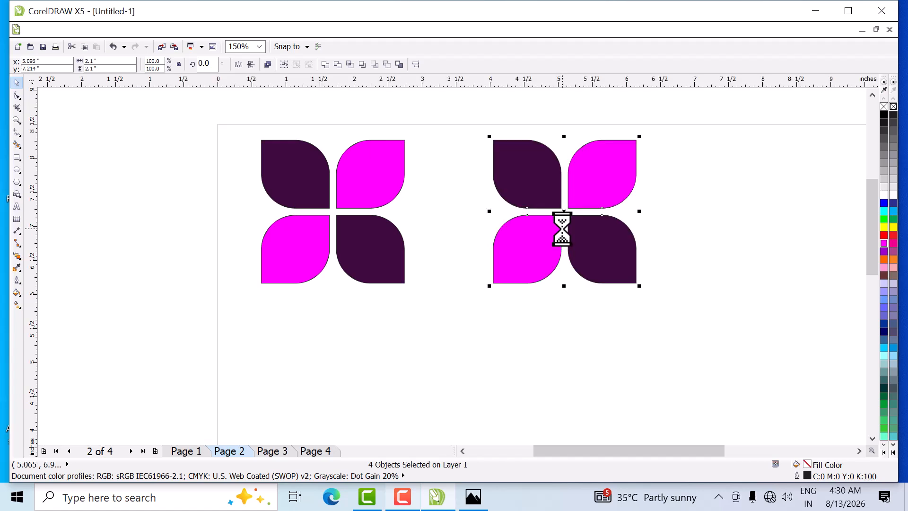
- Repeat the last duplication to add a third four-petal flower about 3.4 inches to the right of the second
scroll(257, 334, down, 2)
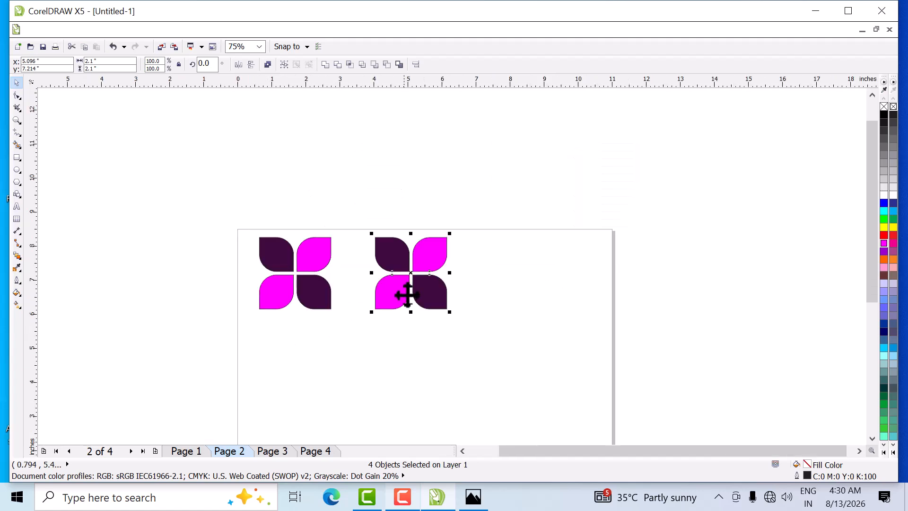
scroll(440, 227, up, 2)
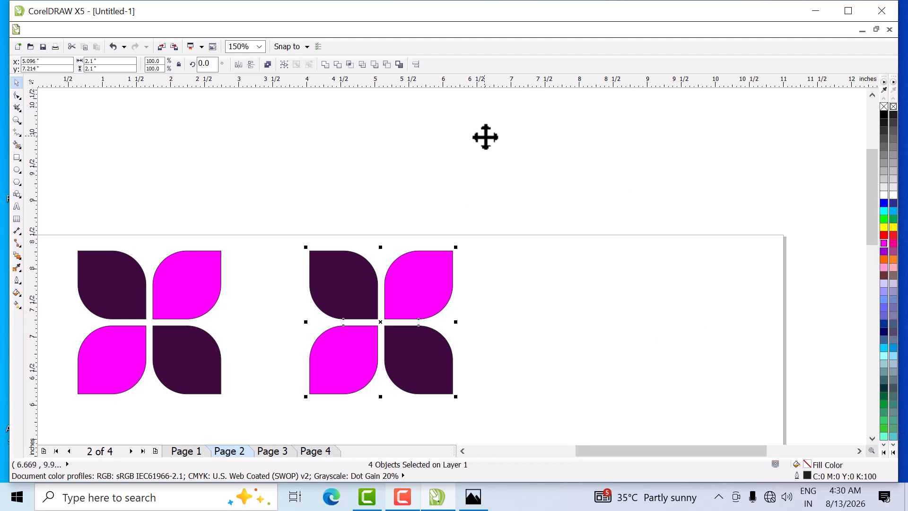
key(ctrl+r)
- Rotate the middle flower to 315 degrees and move it down 0.4 inch
mouse_move(243, 203)
mouse_down()
mouse_move(308, 319)
mouse_move(508, 434)
mouse_up()
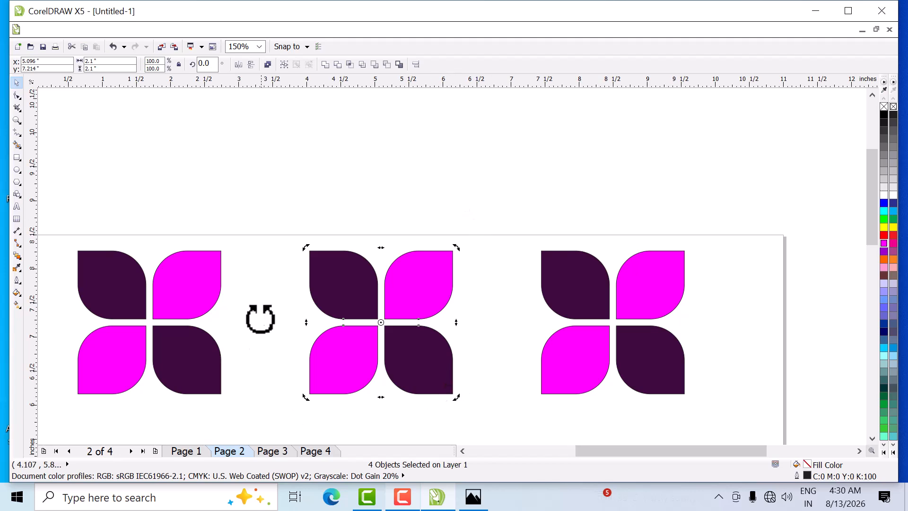
drag(457, 400, 370, 435)
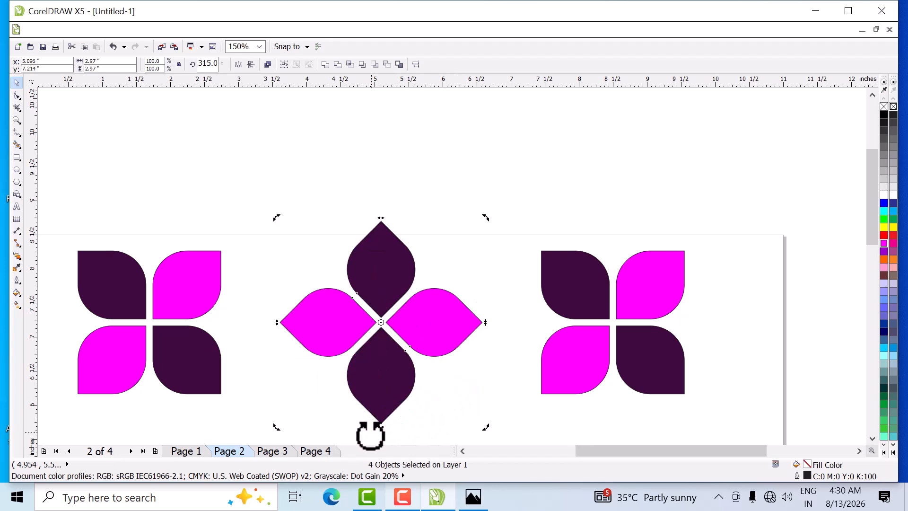
key(Down)
key(Down)
key(Down)
key(Down)
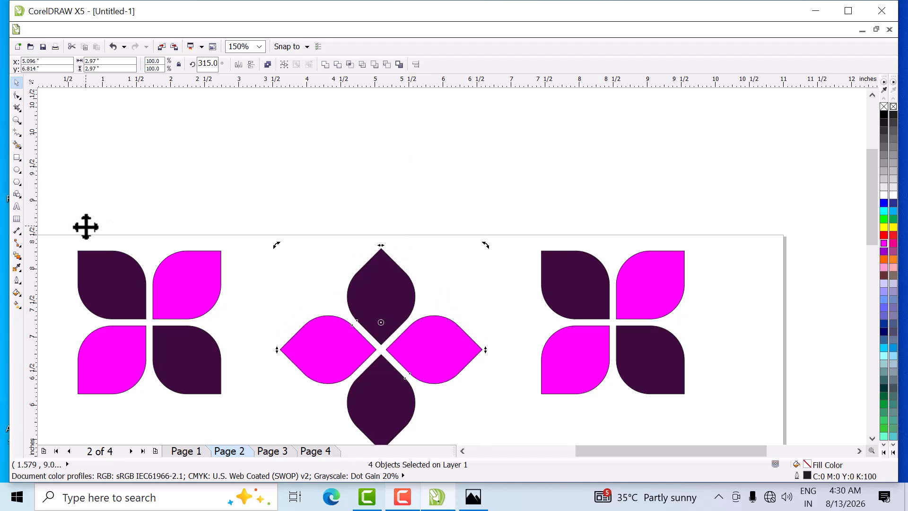
- Move the first flower down 0.3 inch and the third flower down 0.5 inch
drag(51, 213, 250, 414)
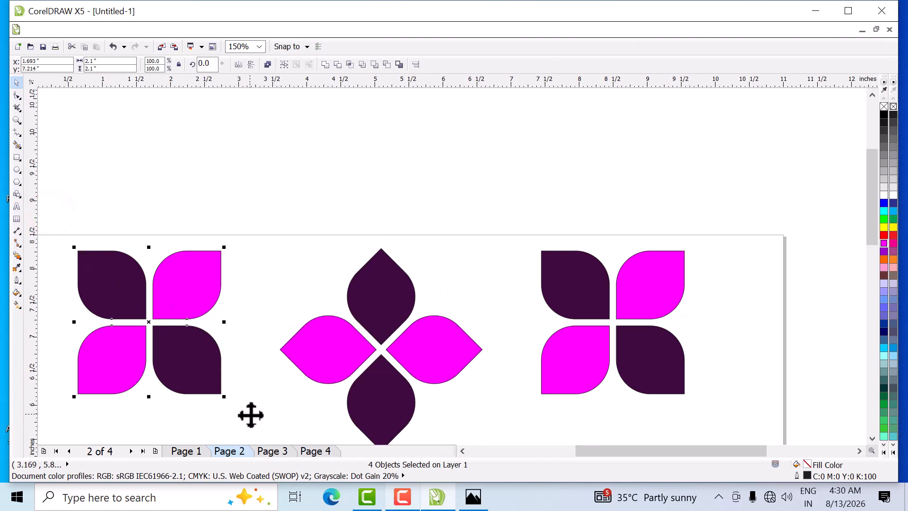
key(Down)
key(Down)
key(Down)
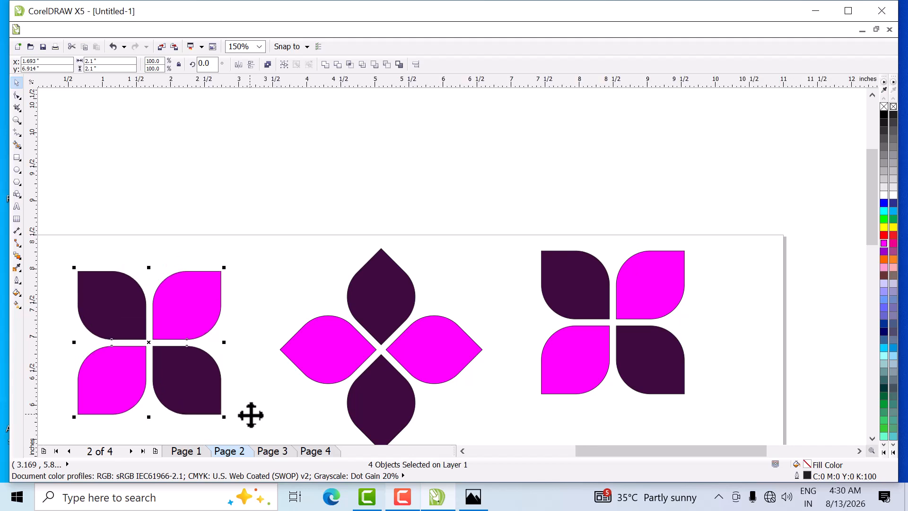
drag(501, 203, 721, 419)
key(Down)
key(Down)
key(Down)
key(Down)
key(Down)
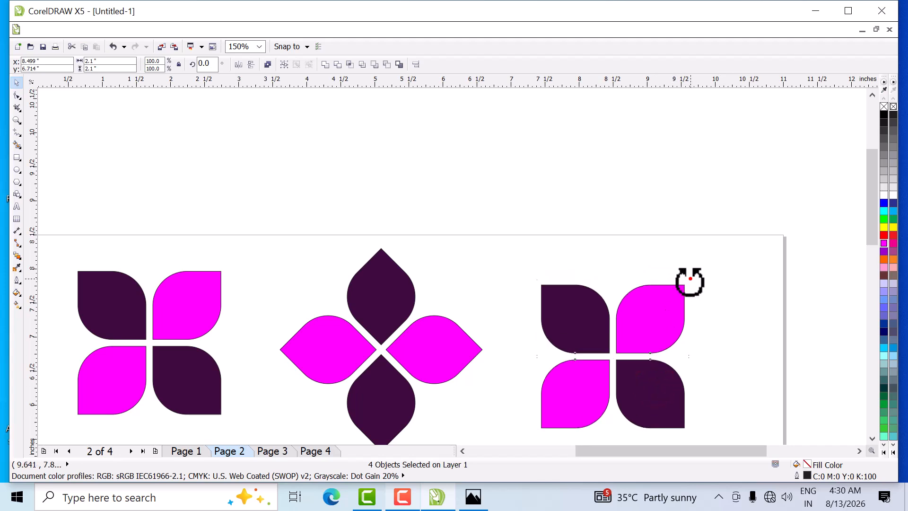
- Add a copy of the third flower rotated to 315 degrees over the original, and combine all eight petals into one curve
drag(690, 281, 728, 361)
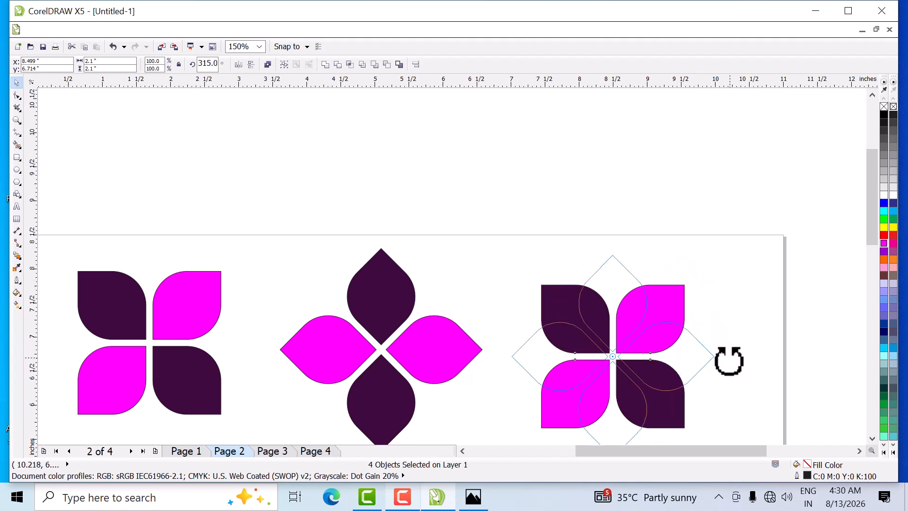
drag(729, 361, 729, 361)
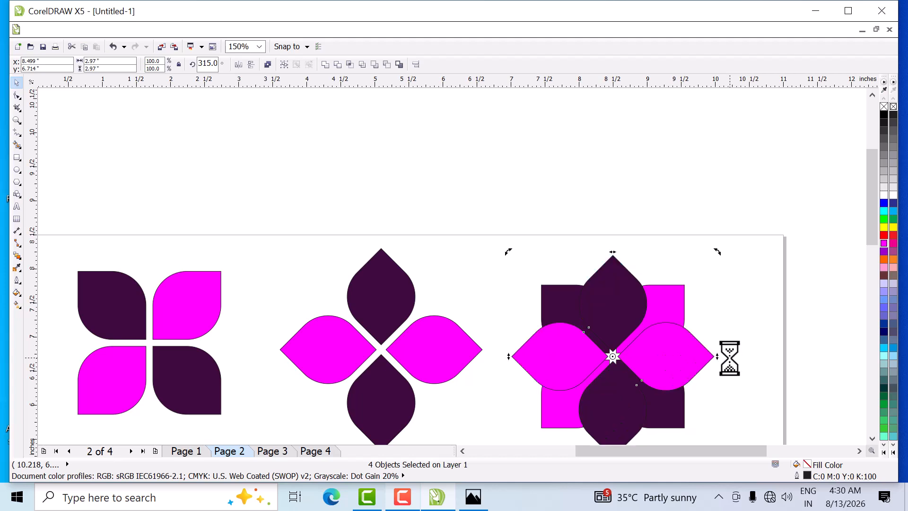
drag(485, 219, 728, 420)
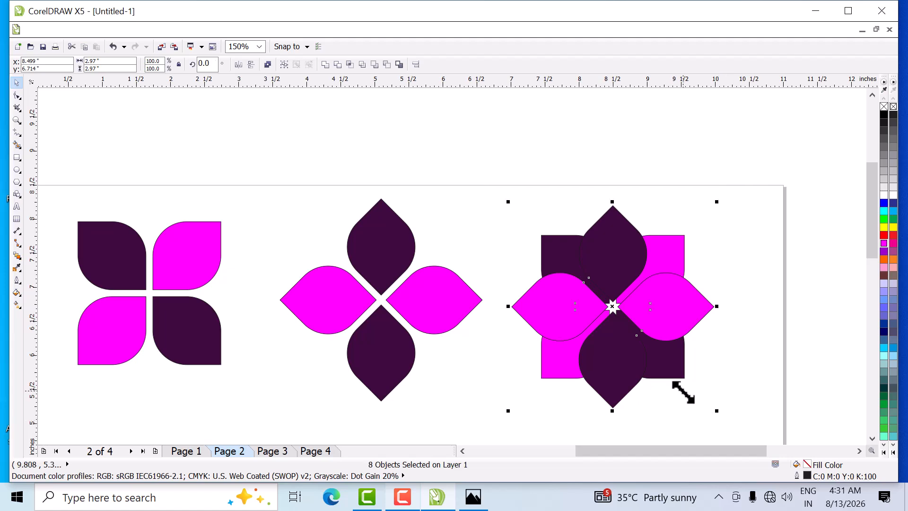
click(268, 65)
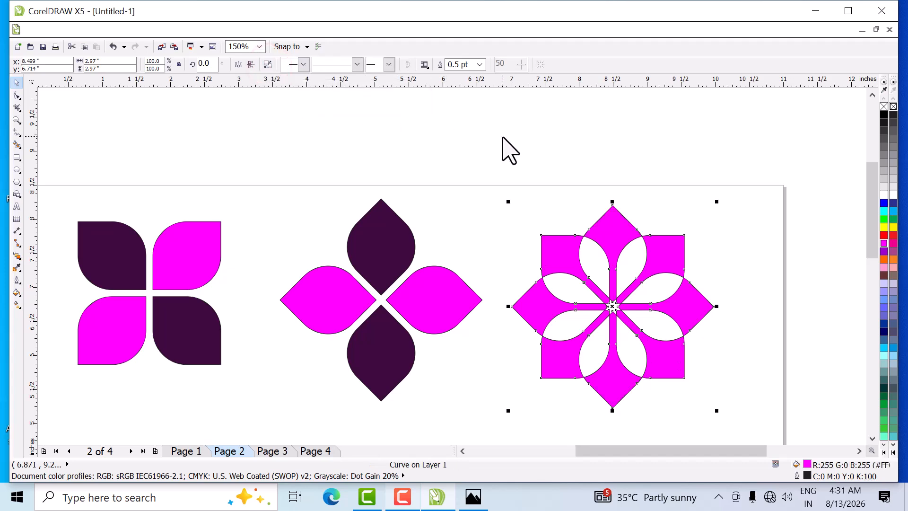
- Draw a rectangle in the empty area below the first flower and set its size to 1 by 1 inch
scroll(510, 150, down, 1)
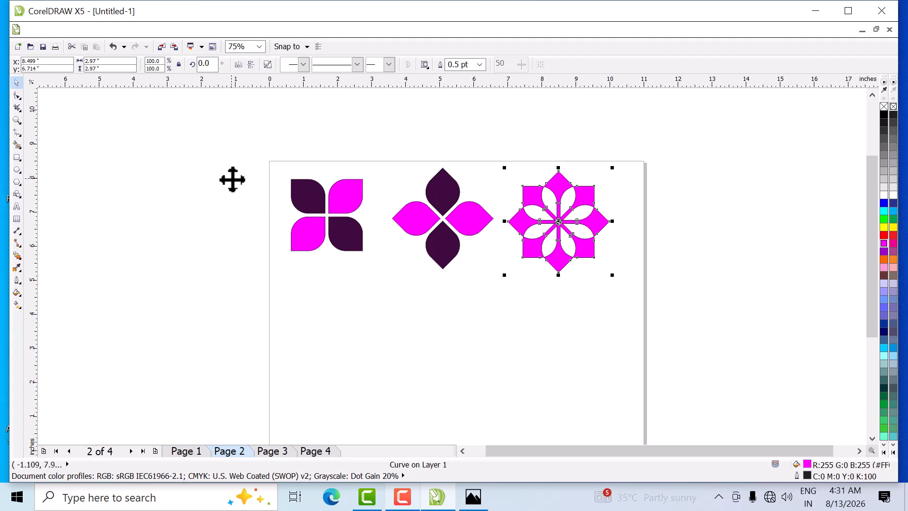
click(197, 167)
click(18, 156)
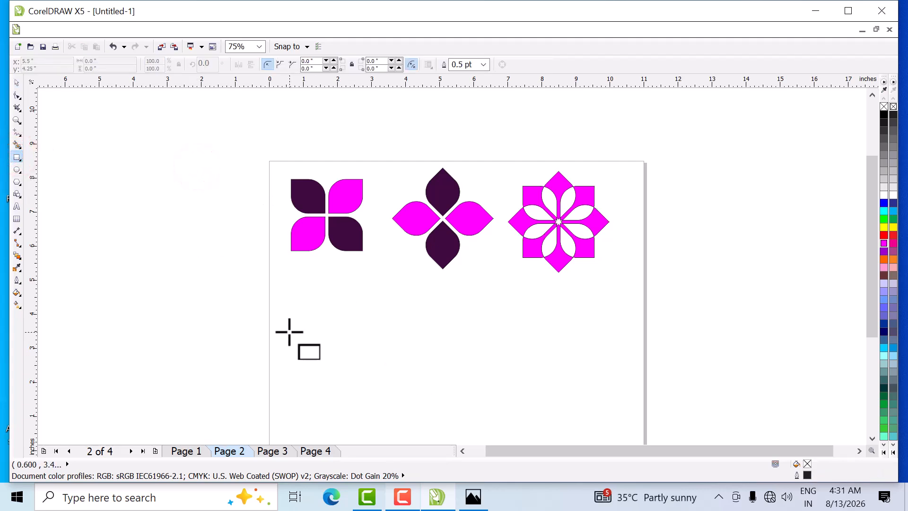
drag(298, 328, 375, 411)
double_click(114, 61)
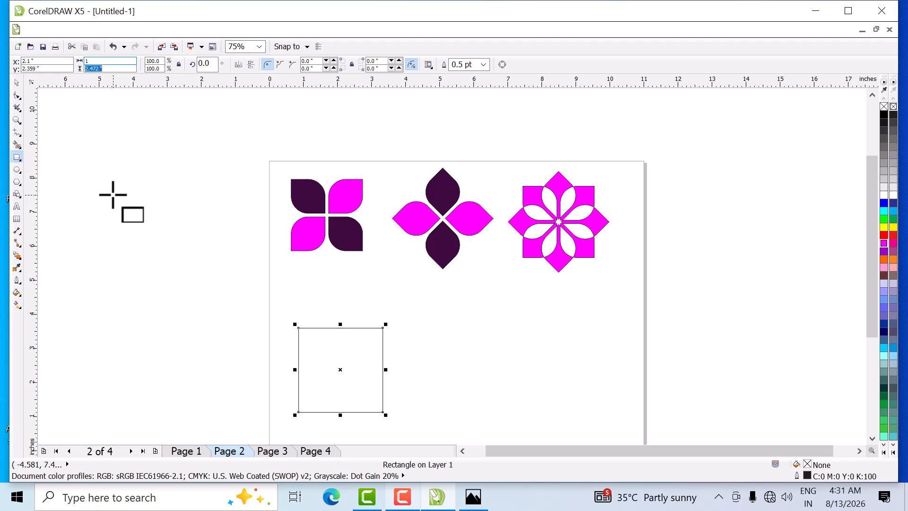
key(Return)
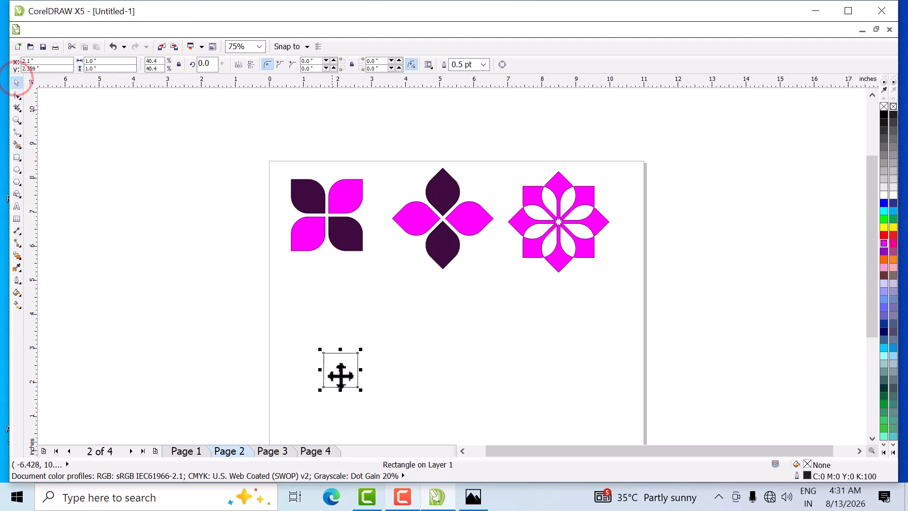
- Move the 1-inch square up and left to about X 1.38, Y 2.87 inches, below the first flower
scroll(334, 359, up, 2)
scroll(343, 365, down, 2)
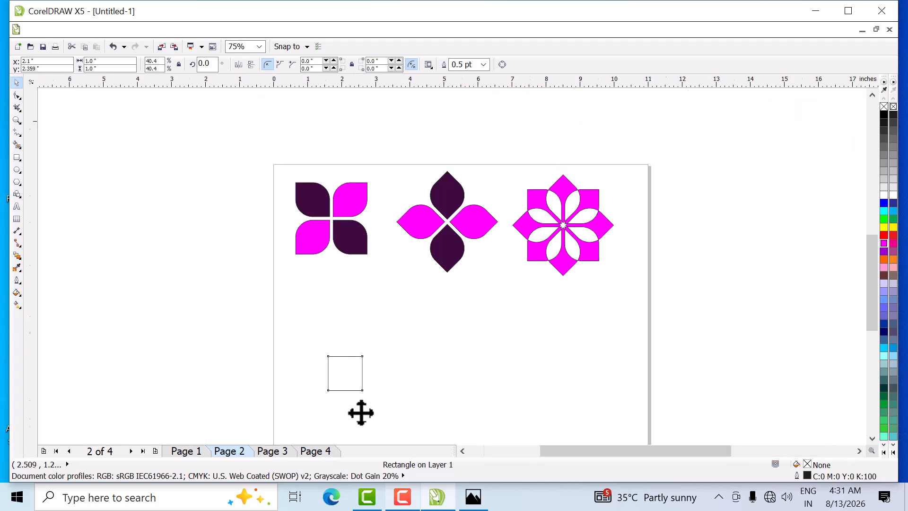
scroll(361, 413, up, 2)
scroll(288, 242, down, 2)
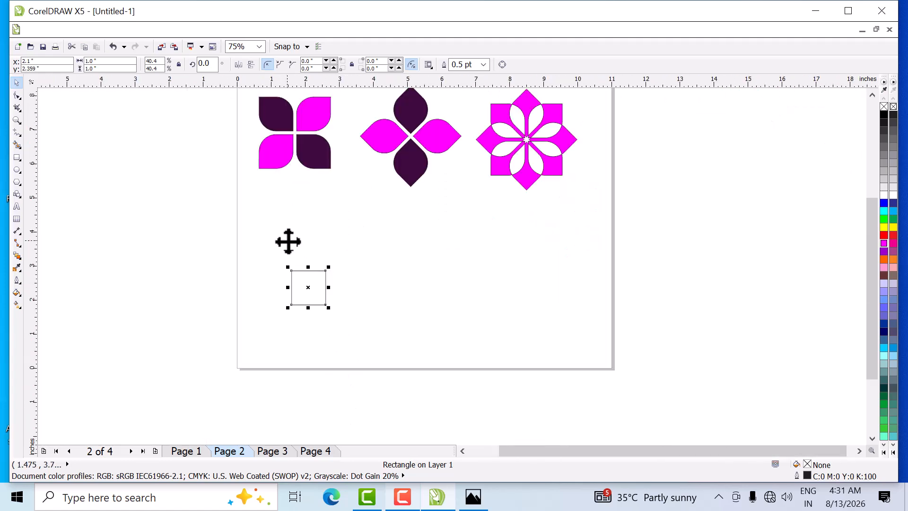
drag(315, 288, 291, 271)
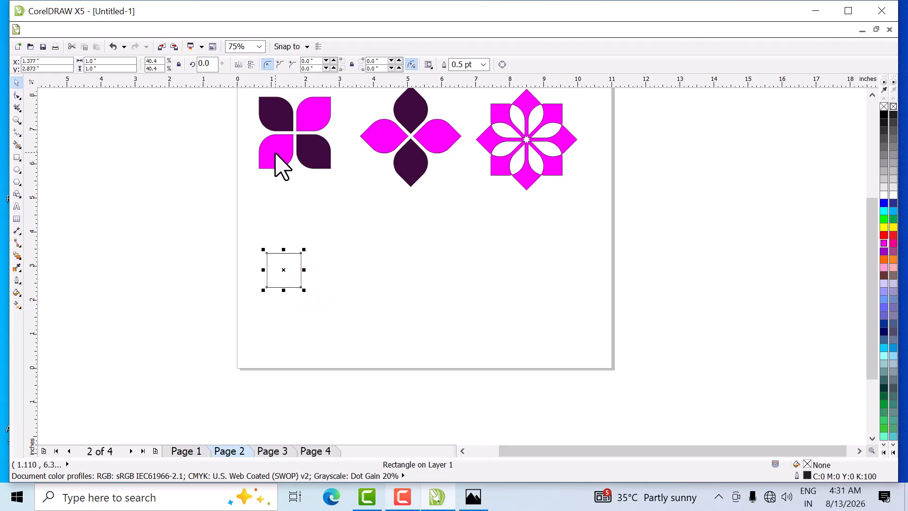
- Fill the square with magenta sampled from the first flower using the Color Eyedropper, and move it to about X 1.18, Y 3.10 inches
click(16, 268)
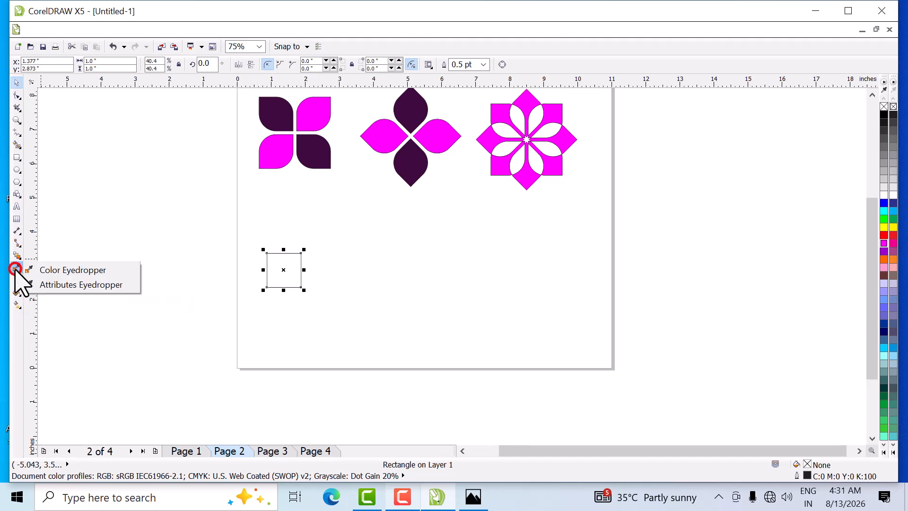
click(41, 270)
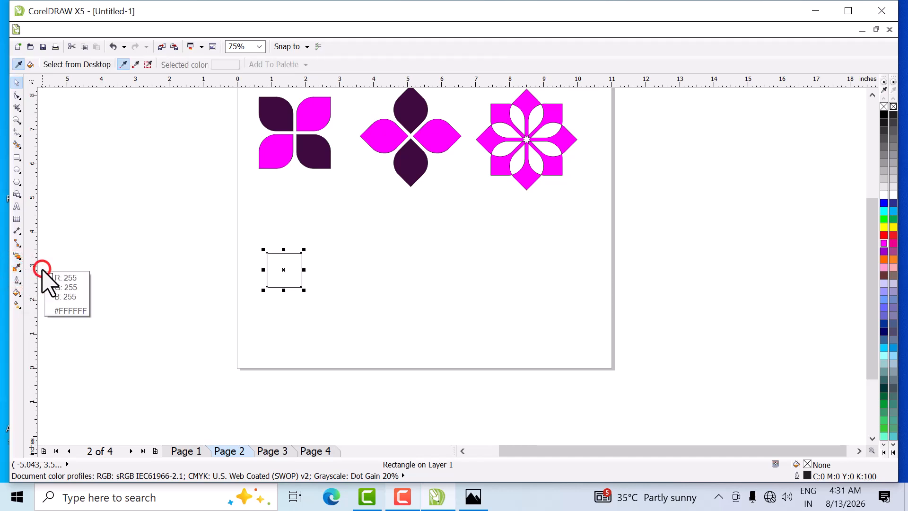
click(271, 151)
click(286, 260)
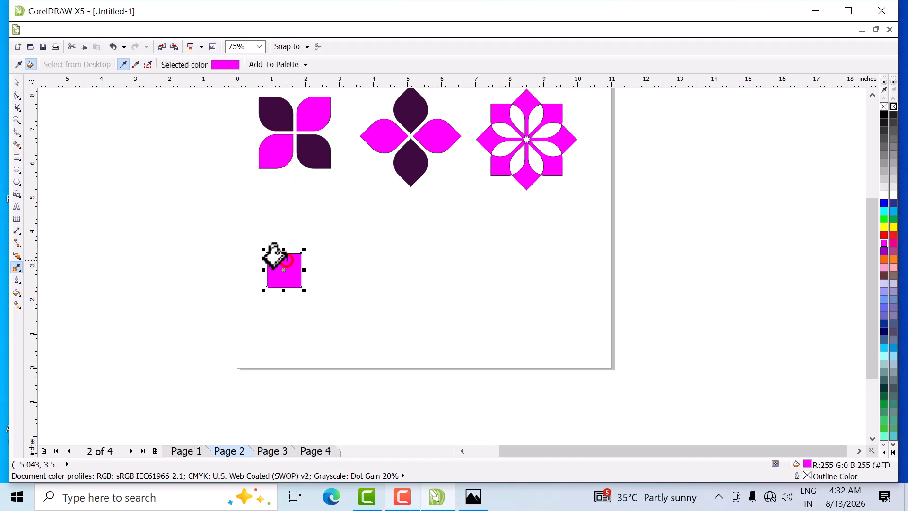
click(17, 83)
mouse_move(282, 263)
mouse_down()
mouse_move(273, 253)
mouse_move(270, 260)
mouse_up()
scroll(271, 262, up, 1)
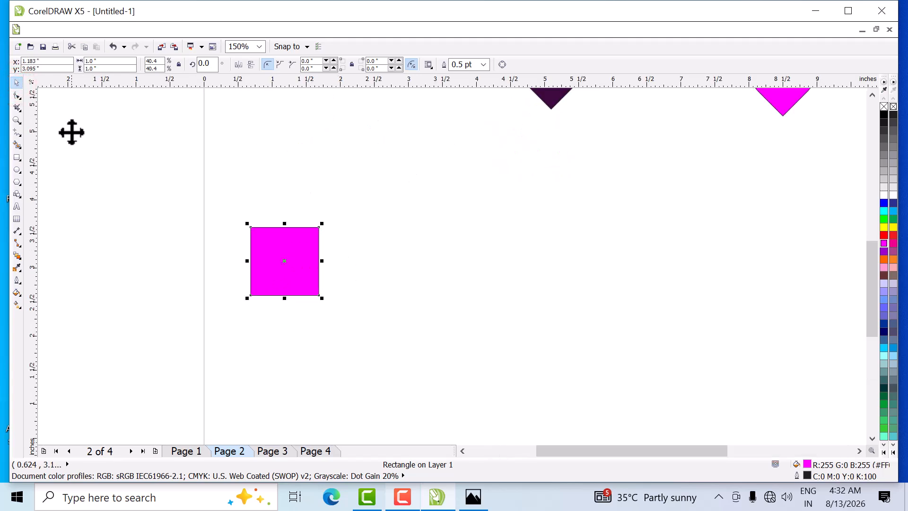
- Round every corner of the magenta square except the lower-left one to a 0.5 inch radius with the Shape tool
click(17, 95)
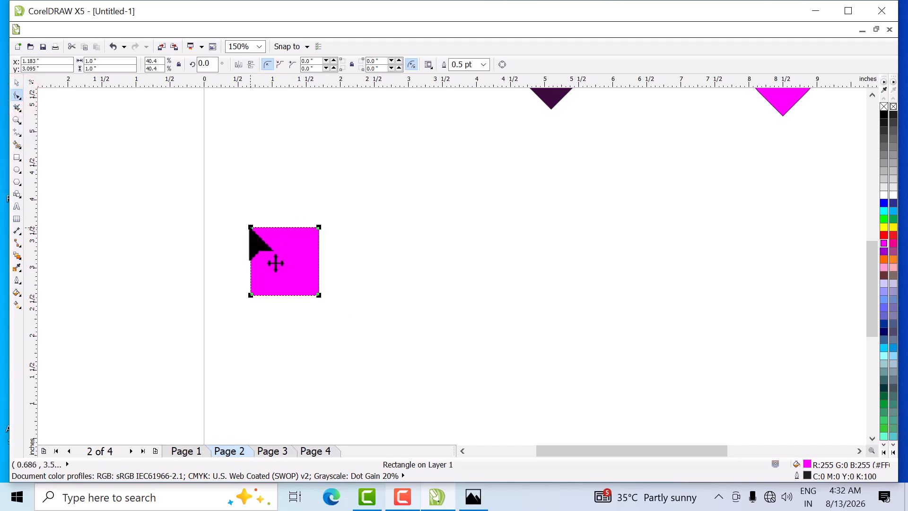
mouse_move(250, 227)
mouse_down()
mouse_move(298, 296)
mouse_move(325, 243)
mouse_move(318, 229)
mouse_move(290, 288)
mouse_move(318, 307)
mouse_move(257, 243)
mouse_up()
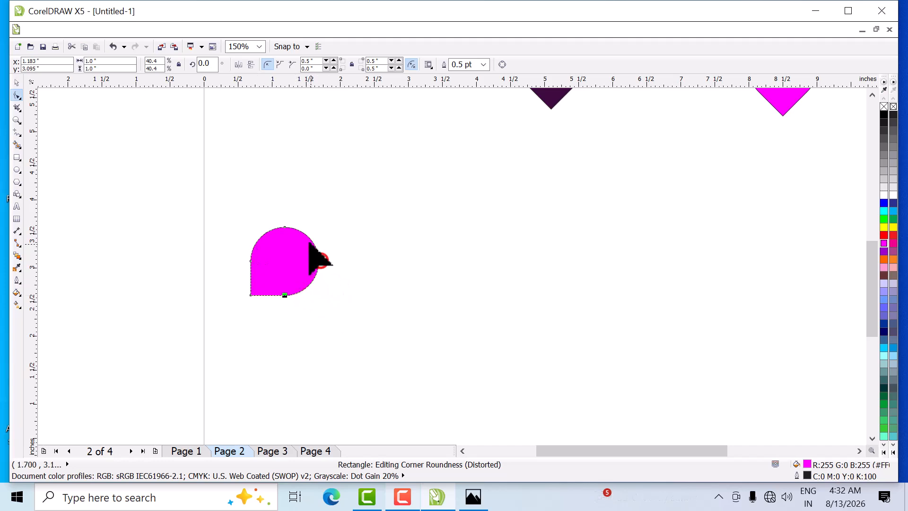
click(17, 82)
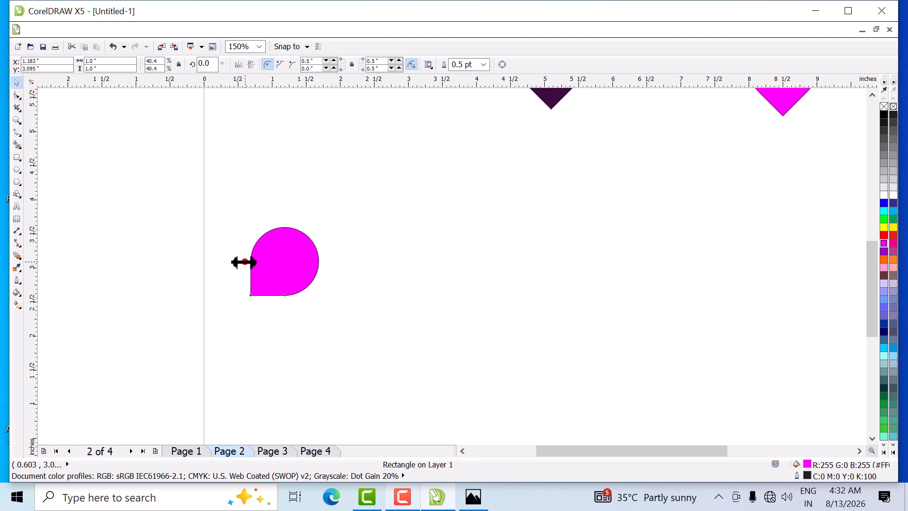
drag(245, 262, 376, 280)
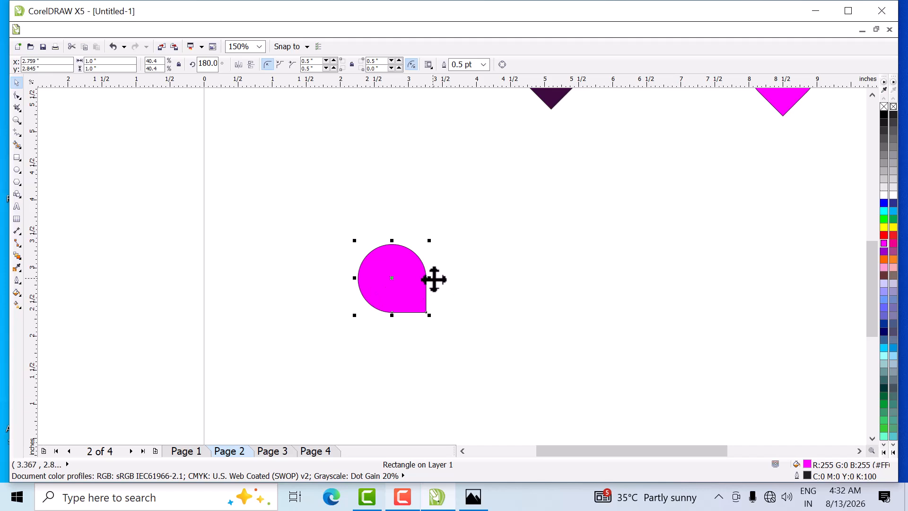
key(ctrl+z)
key(ctrl+z)
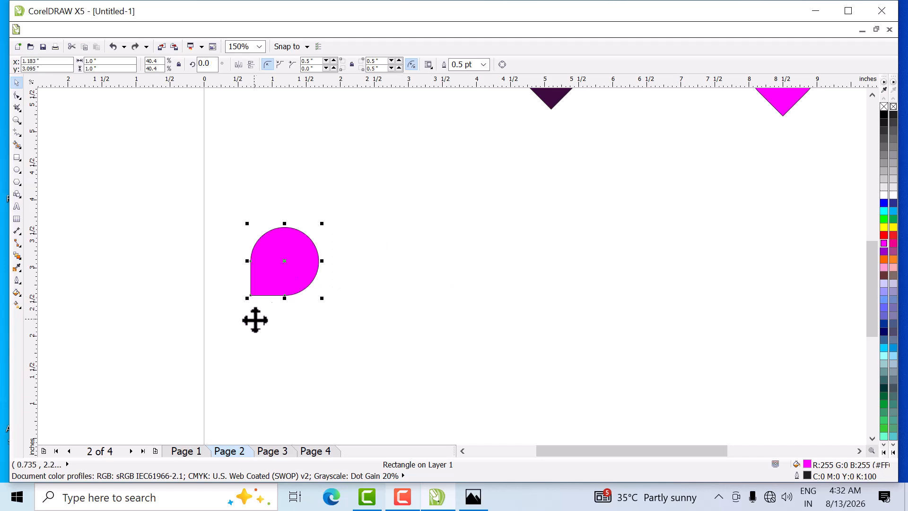
- Move the rounded petal 1.4 inches right, then add a horizontally mirrored copy on its left side, nudged 0.1 inch left
drag(298, 290, 393, 290)
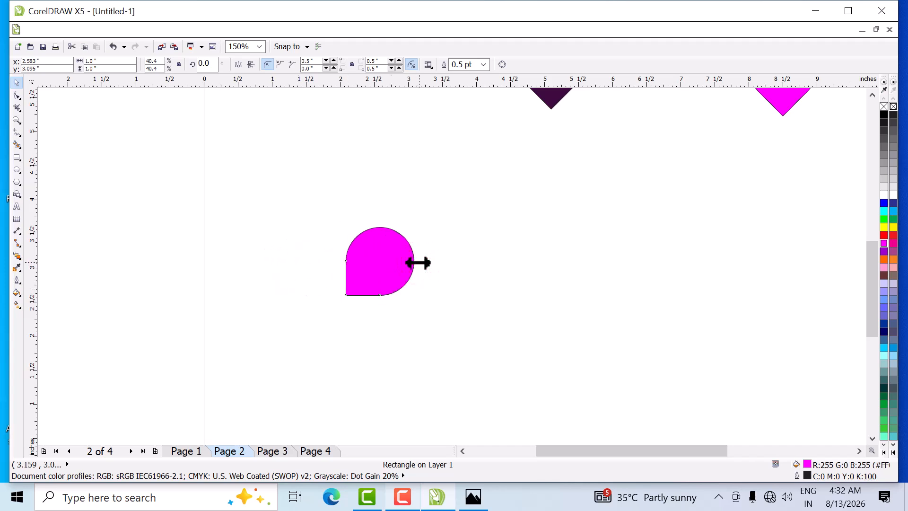
drag(392, 269, 305, 277)
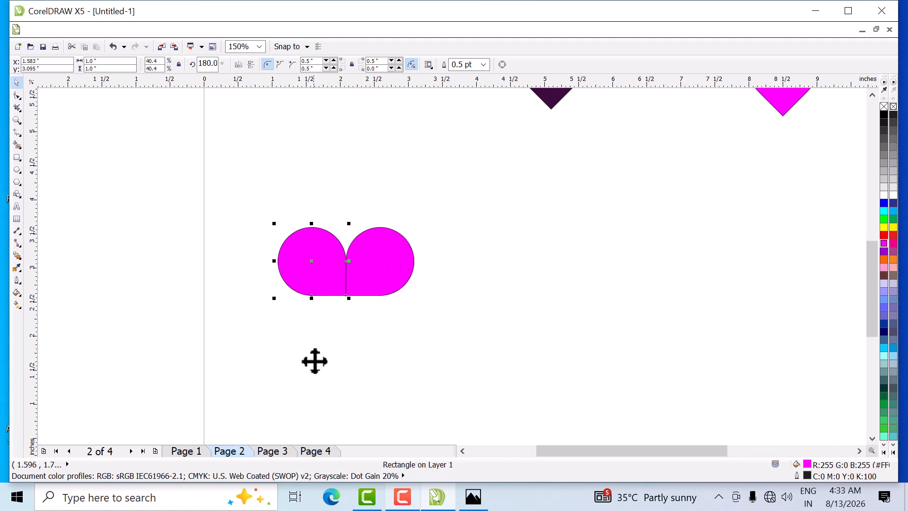
key(Left)
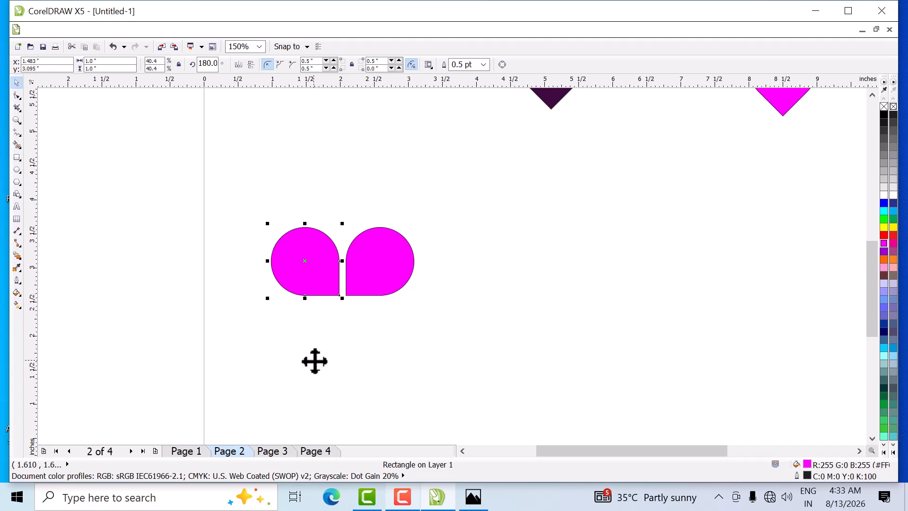
- Add a vertically mirrored copy of both rounded petals below the pair, nudged down 0.1 inch
drag(233, 192, 439, 323)
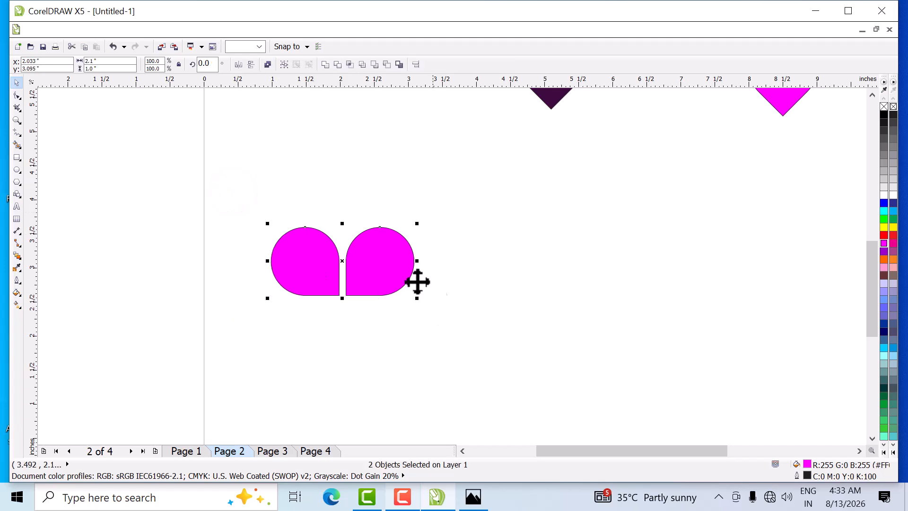
drag(344, 222, 352, 323)
key(Down)
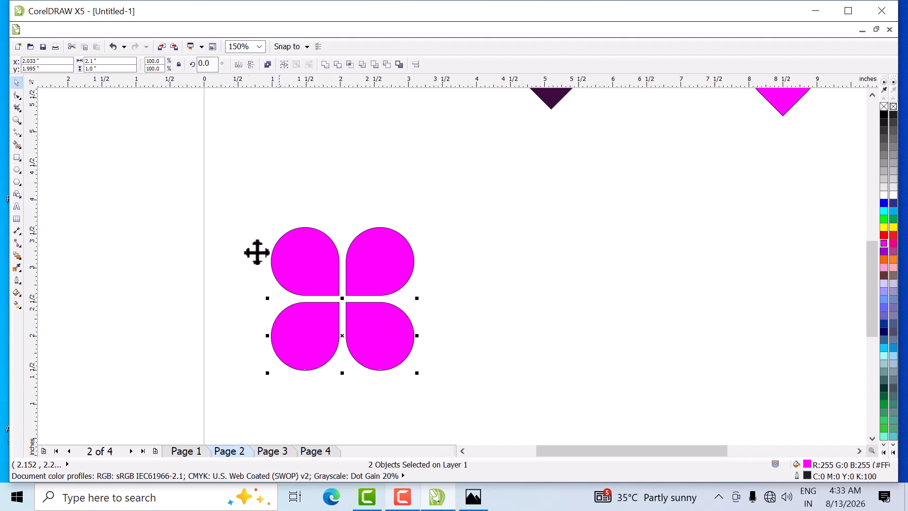
- Fill the upper-left and lower-right petals of the rounded flower with dark purple, RGB 51, 15, 51
drag(186, 176, 218, 276)
drag(386, 375, 450, 391)
click(151, 324)
click(307, 279)
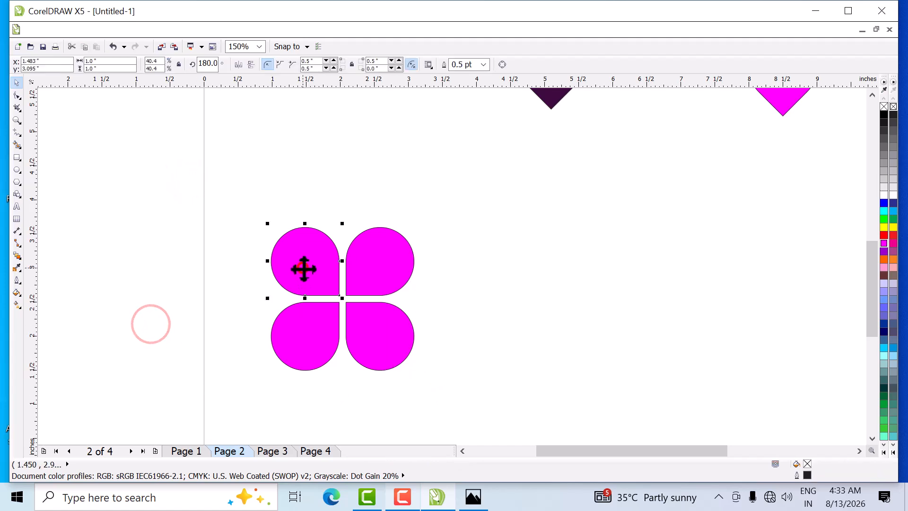
shift+click(380, 345)
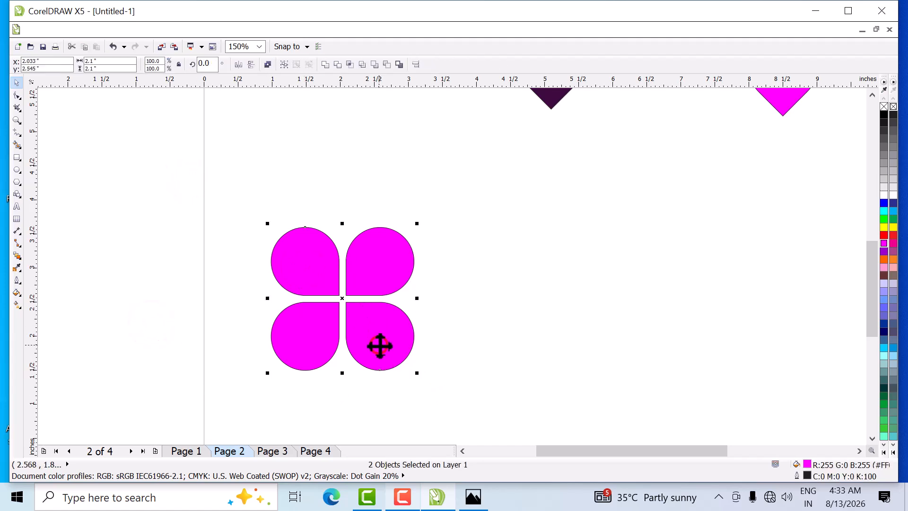
double_click(808, 464)
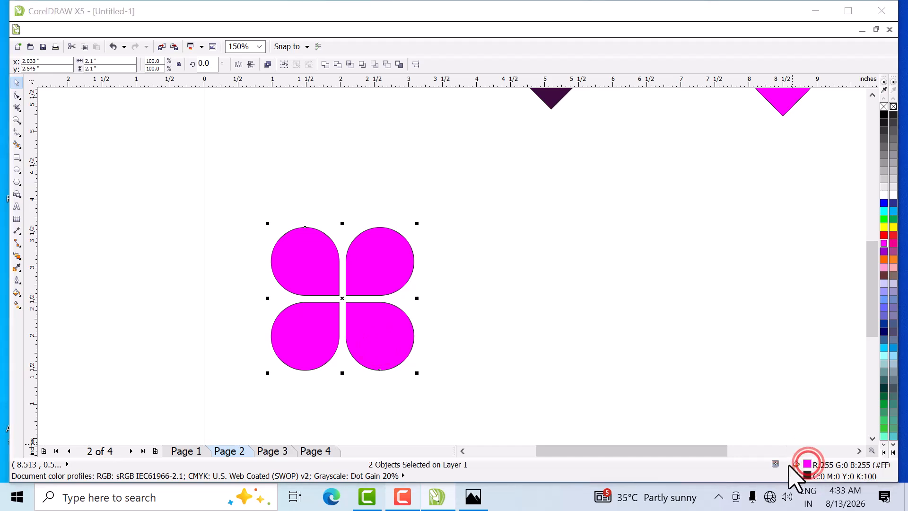
click(330, 145)
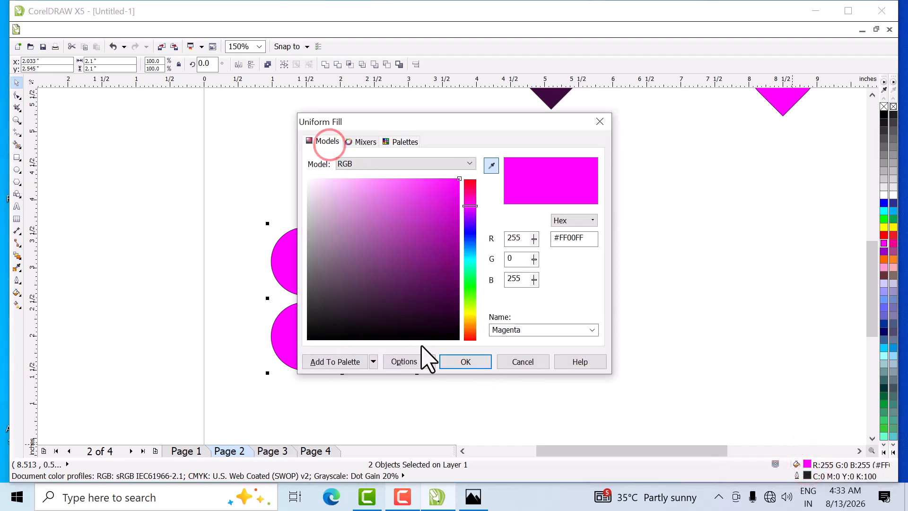
click(415, 308)
click(471, 362)
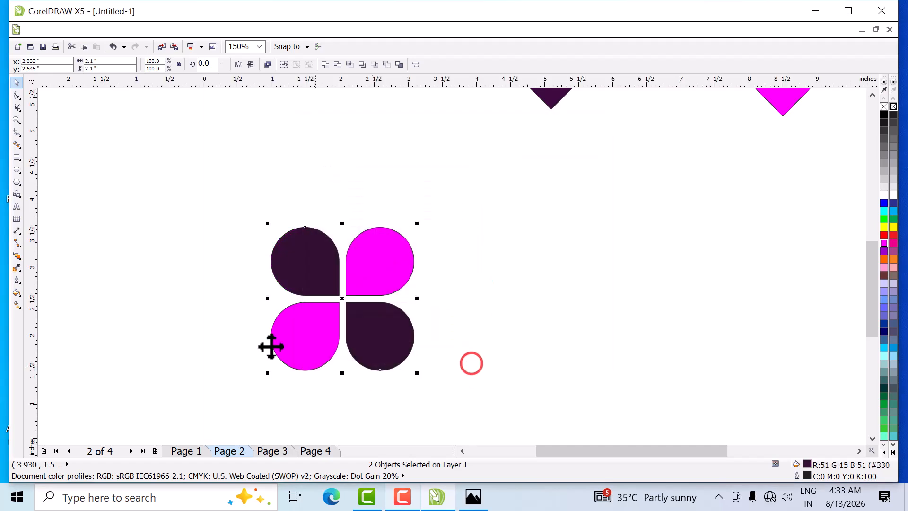
- Copy the four-petal flower twice to the right at about 3.47 inch spacing, and rotate the middle copy to 315 degrees
drag(149, 189, 488, 416)
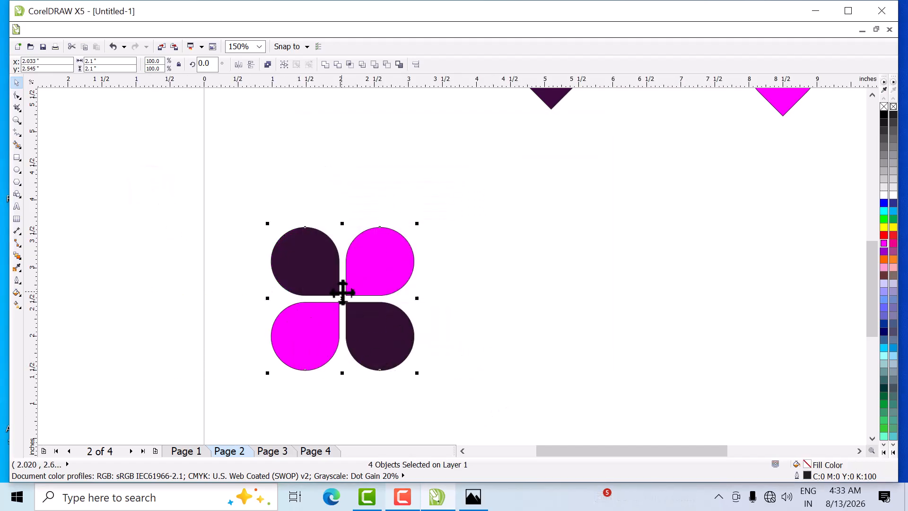
drag(348, 306, 584, 312)
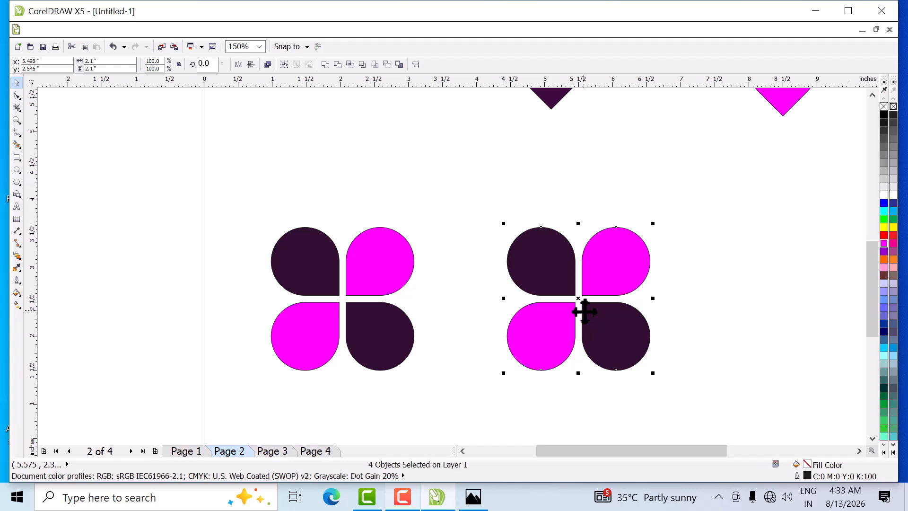
key(ctrl+r)
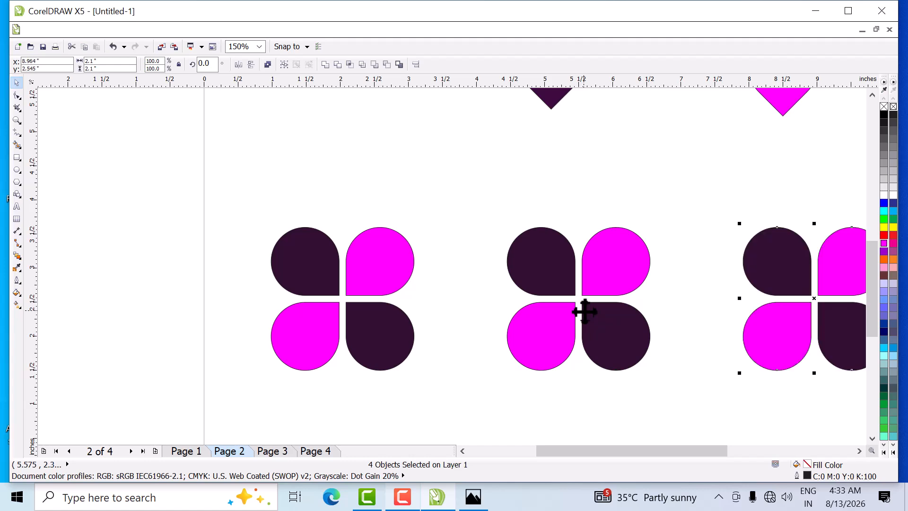
drag(448, 192, 709, 416)
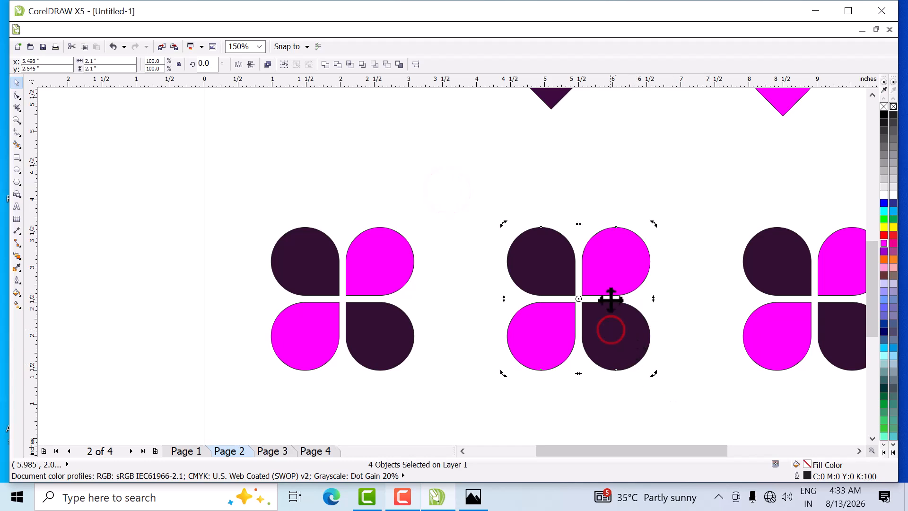
drag(654, 373, 590, 412)
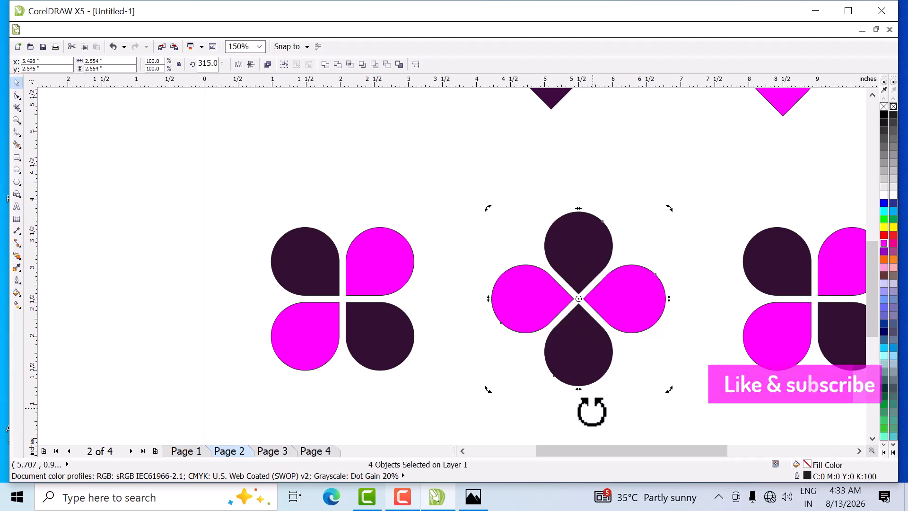
- Overlay a copy of the third rounded flower rotated 45 degrees clockwise, and combine all eight petals into one object
scroll(298, 330, down, 2)
drag(676, 227, 475, 384)
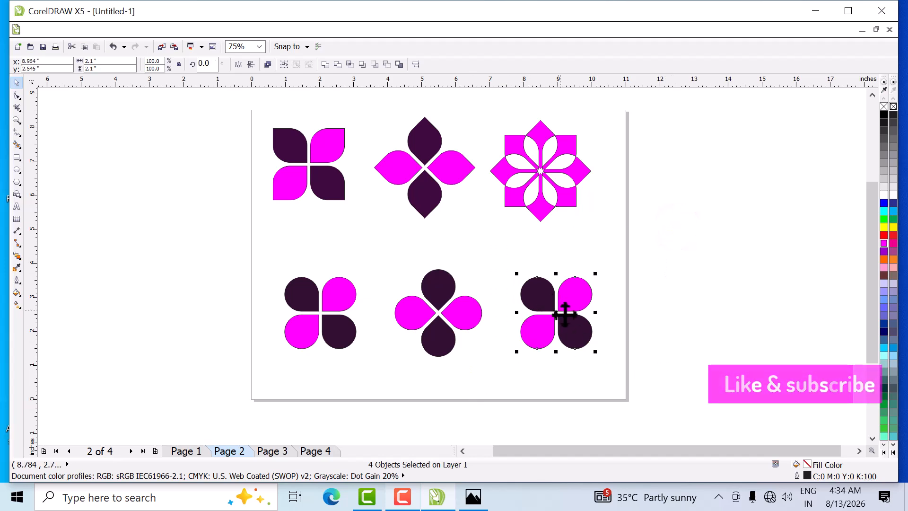
scroll(567, 322, up, 2)
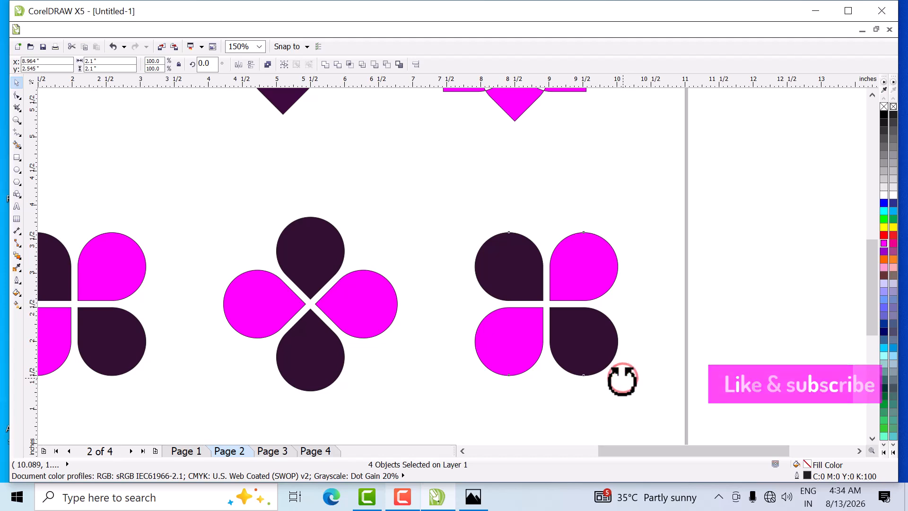
drag(622, 380, 558, 429)
drag(773, 186, 416, 409)
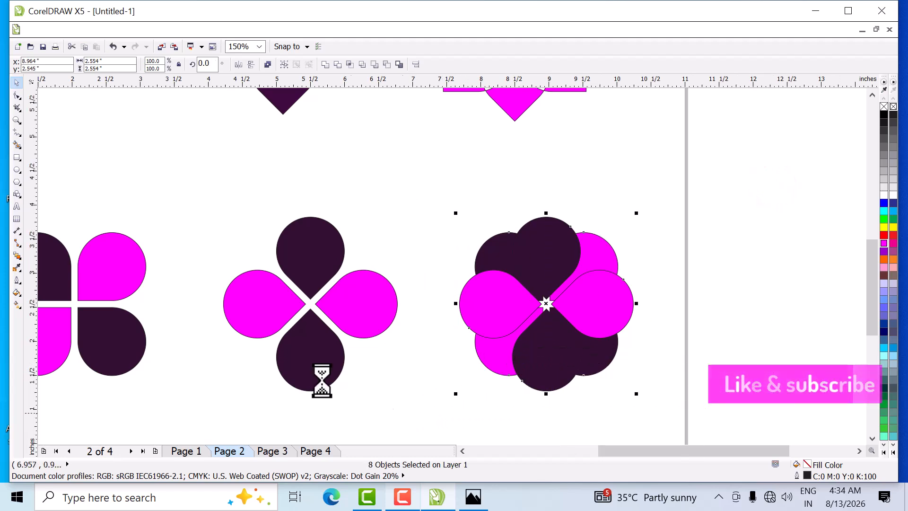
click(266, 65)
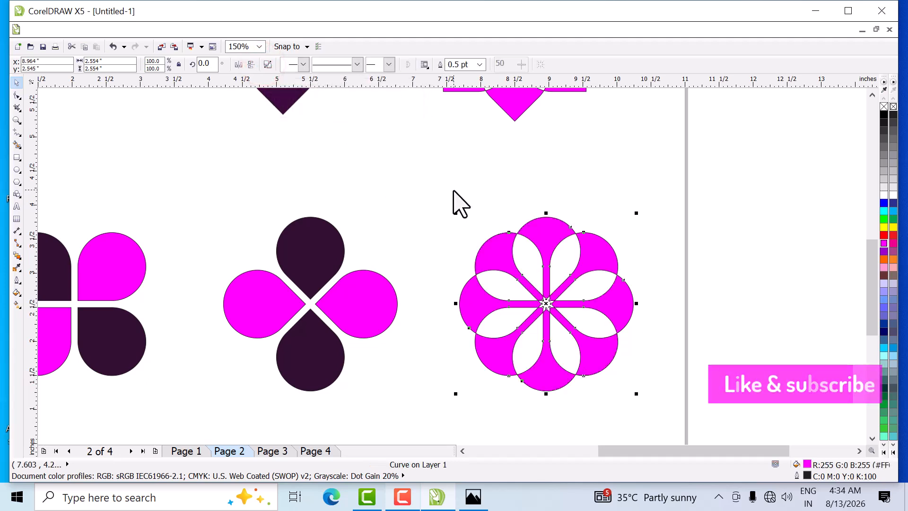
- Remove the outline from all six flower patterns on Page 2
click(483, 185)
scroll(474, 192, down, 2)
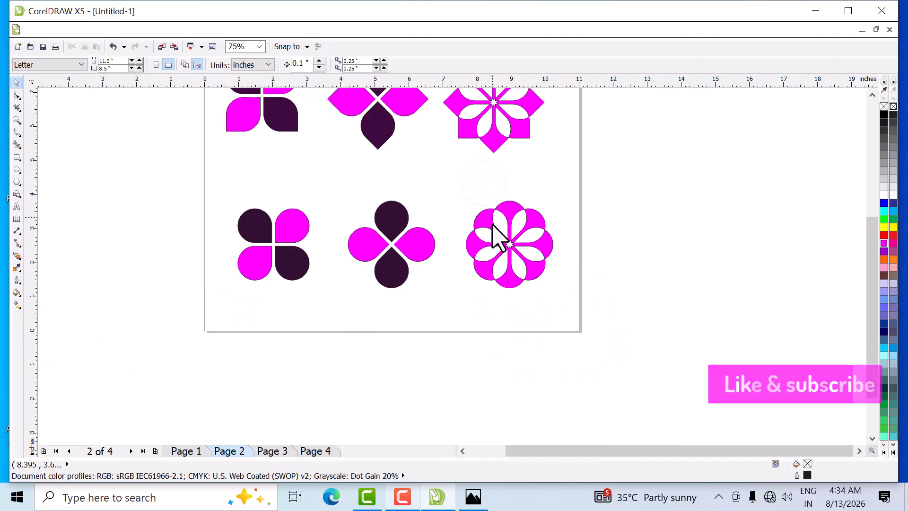
scroll(462, 283, down, 1)
scroll(431, 158, up, 1)
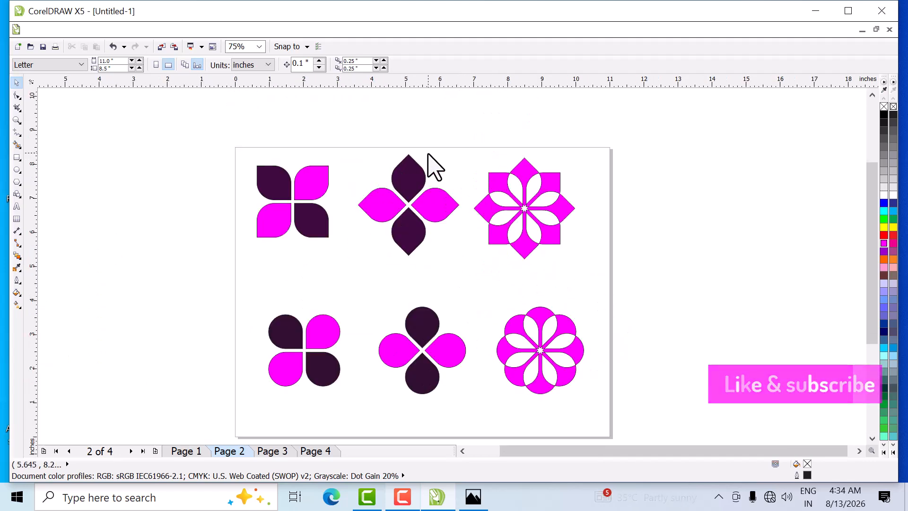
drag(190, 144, 631, 422)
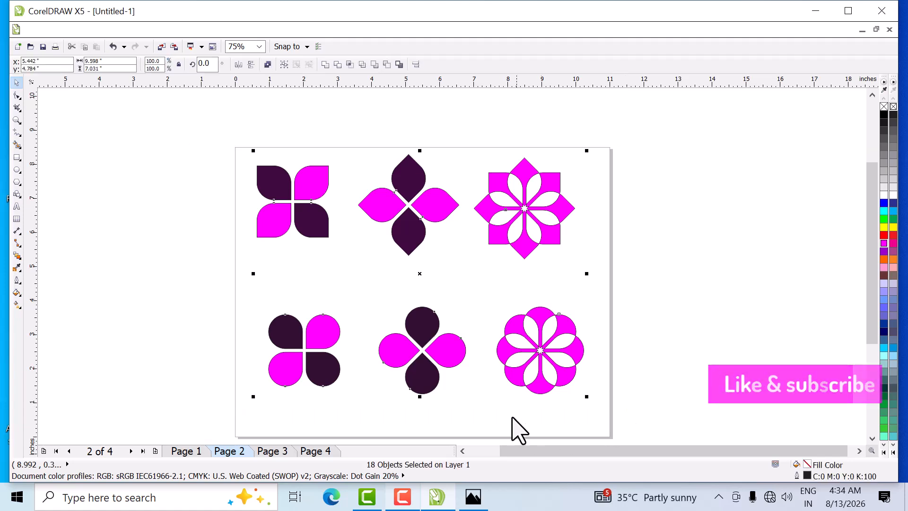
right_click(883, 108)
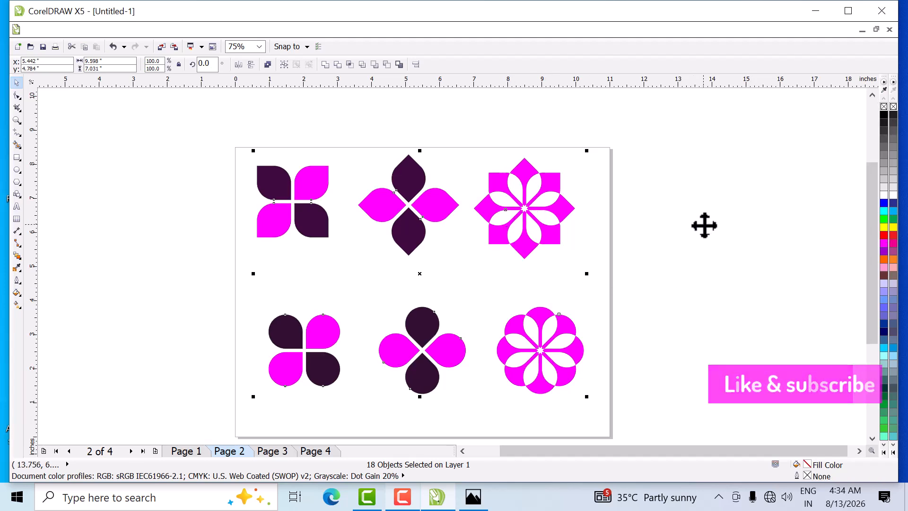
key(shift+F2)
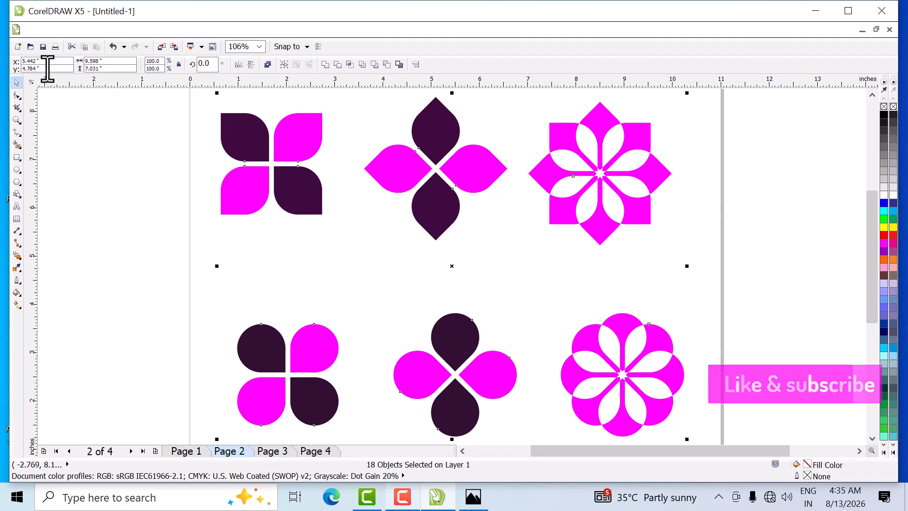
click(33, 29)
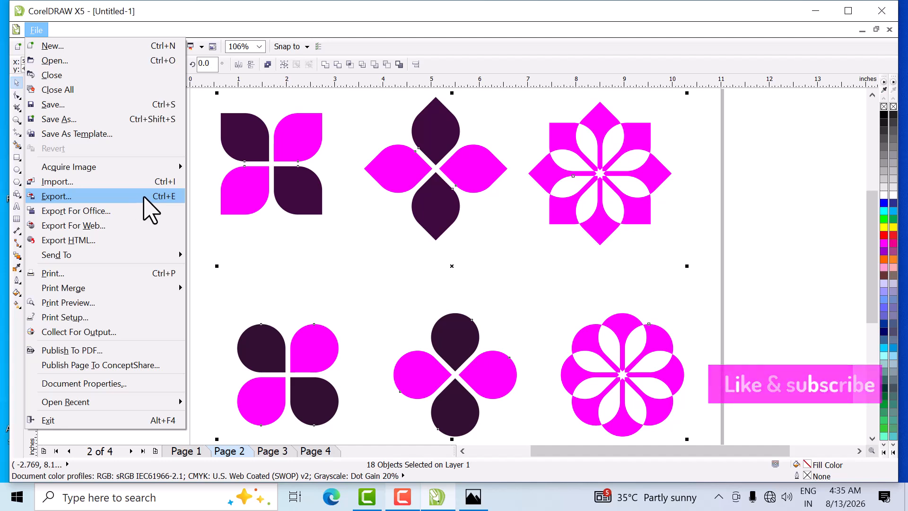
click(270, 256)
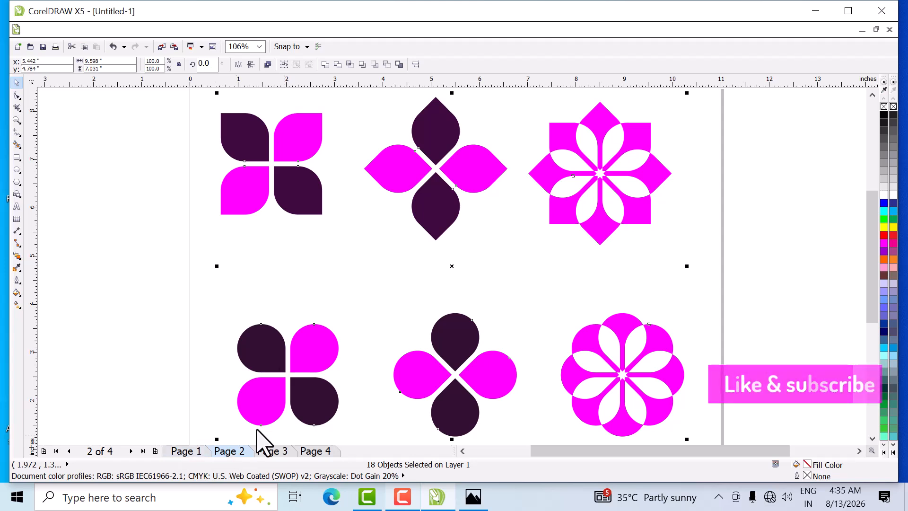
click(186, 451)
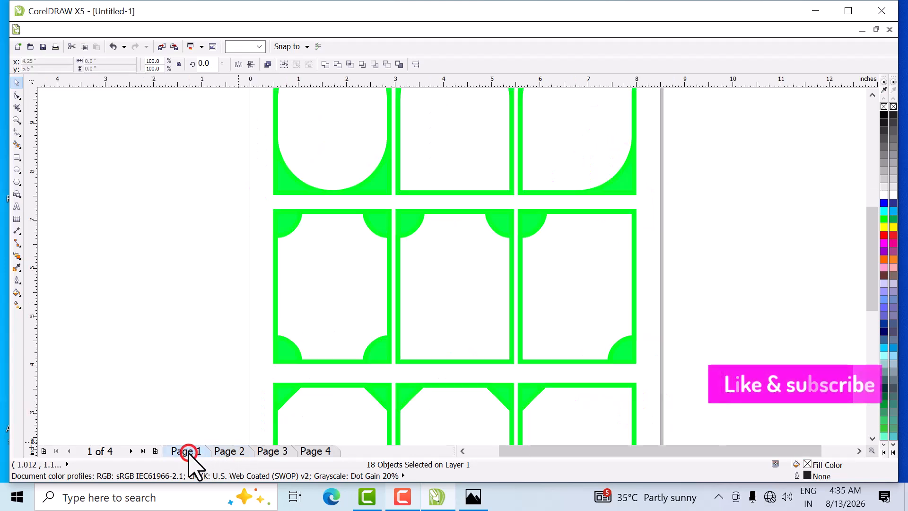
- Delete the empty Page 3 and Page 4 from the document
click(269, 452)
right_click(271, 453)
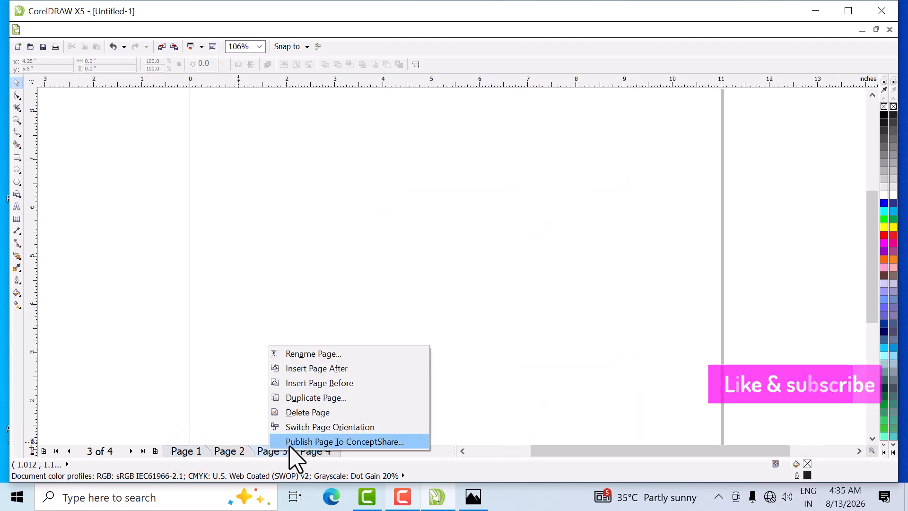
click(315, 412)
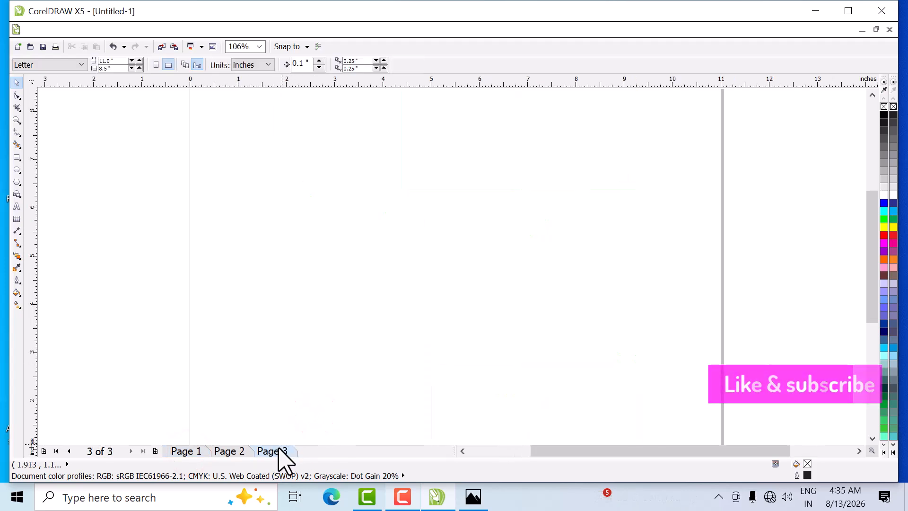
right_click(277, 449)
click(305, 409)
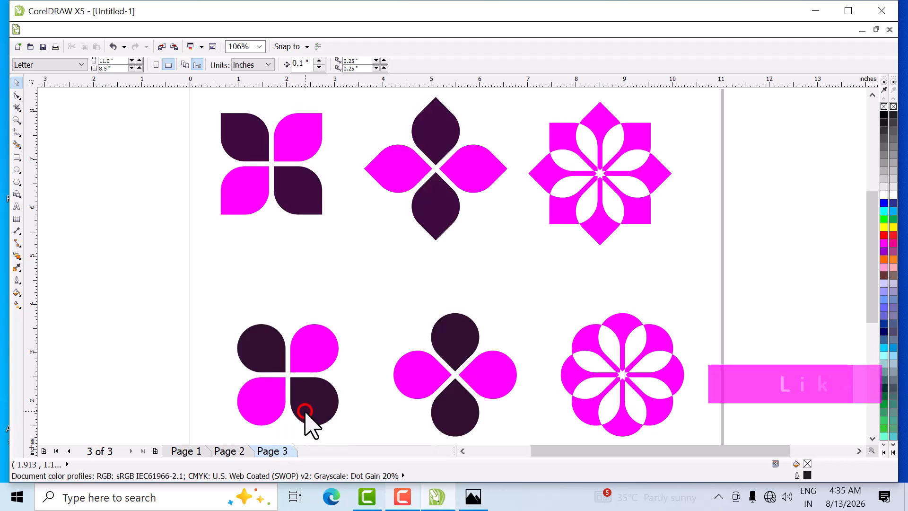
click(134, 260)
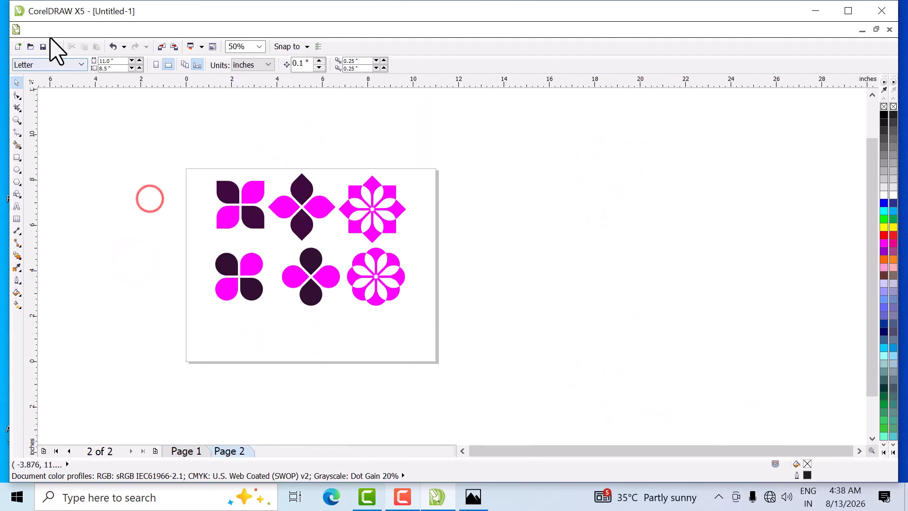
- Export the Page 2 flower patterns to the Desktop as a JPG named Flowers in RGB color mode
click(40, 24)
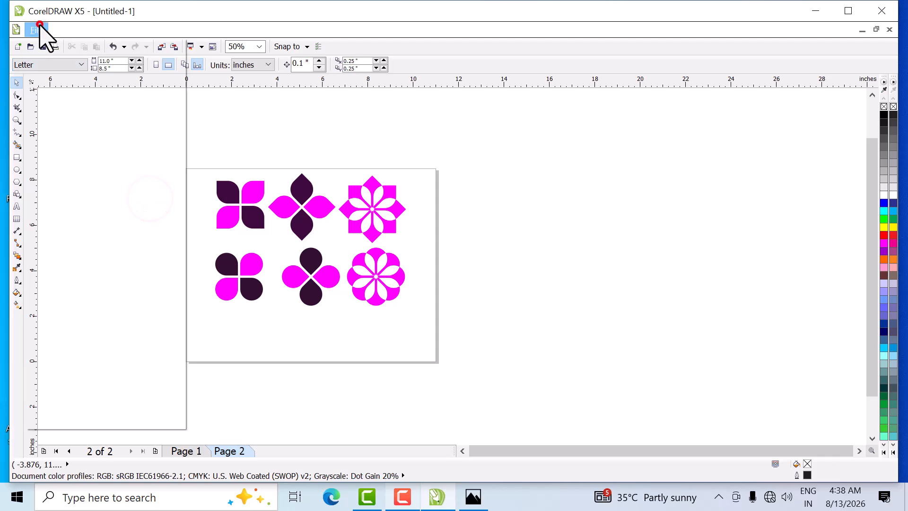
click(147, 200)
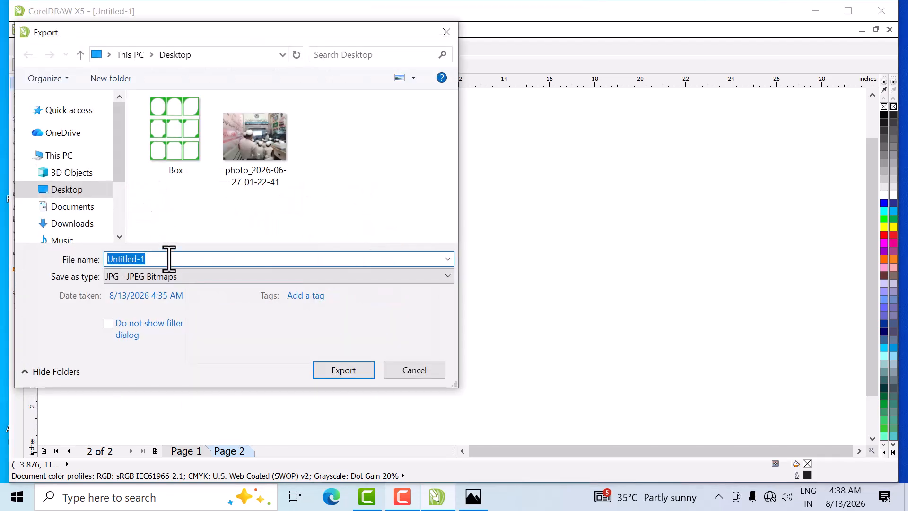
text(Flowers)
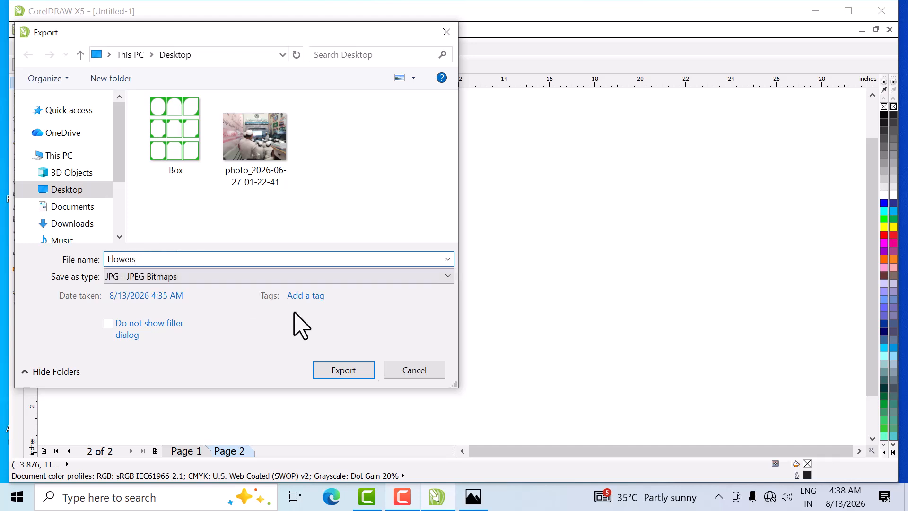
click(348, 374)
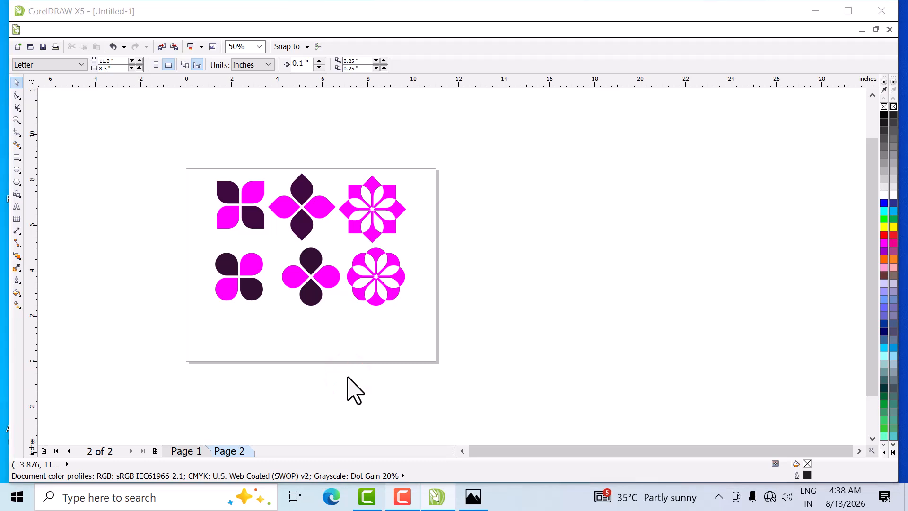
click(611, 164)
click(603, 181)
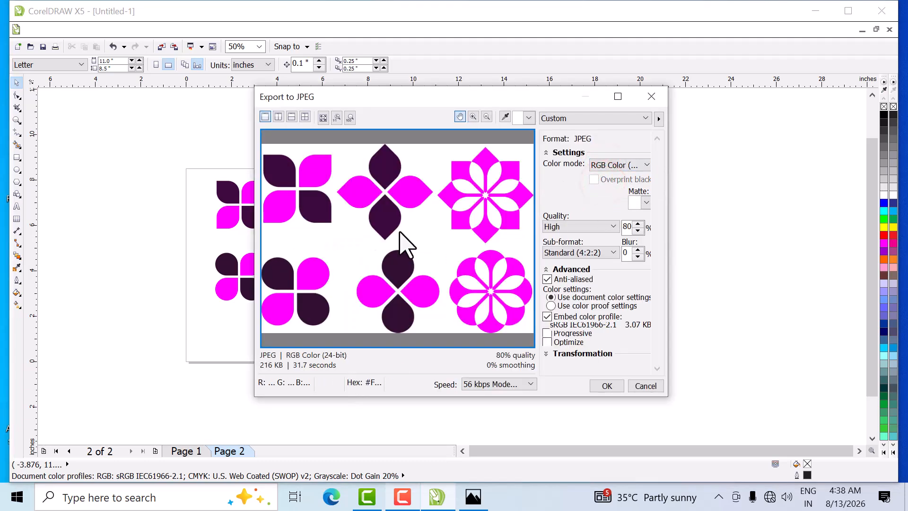
click(617, 386)
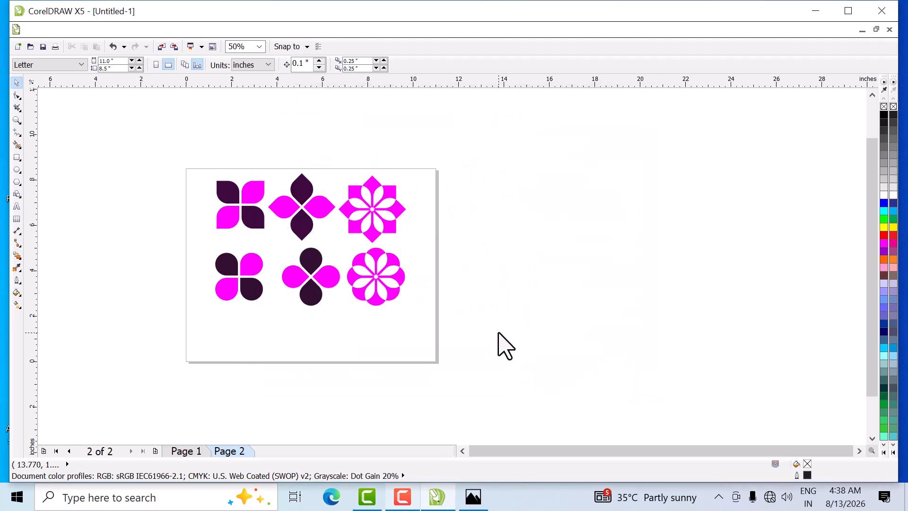
- View the exported Flowers.jpg in Photos, close it, and return to CorelDRAW
click(812, 7)
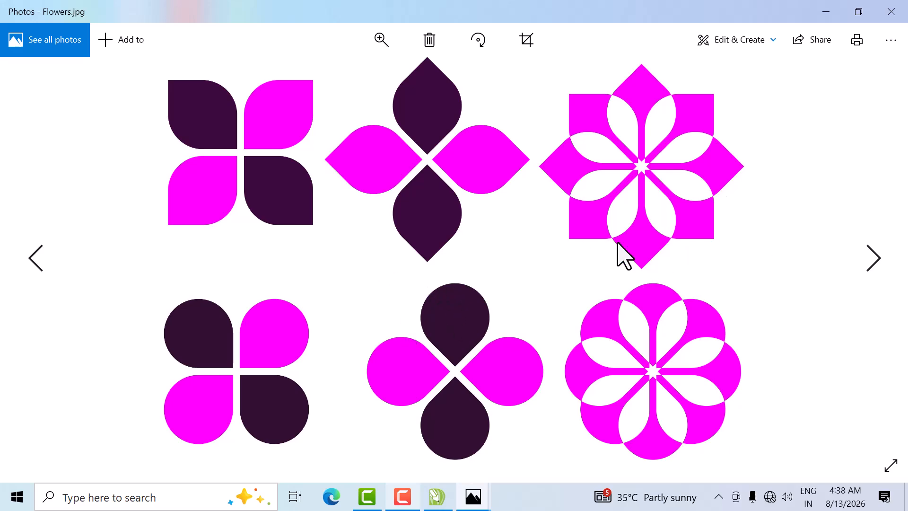
click(889, 9)
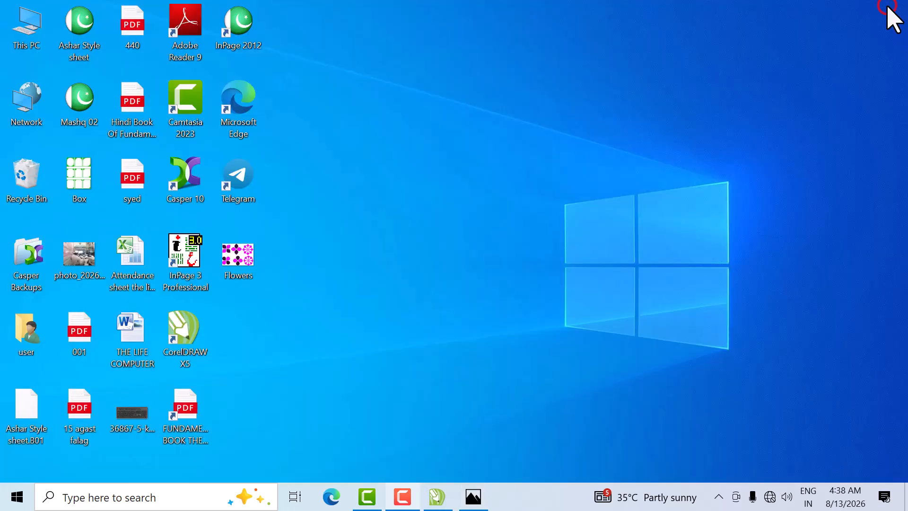
click(434, 494)
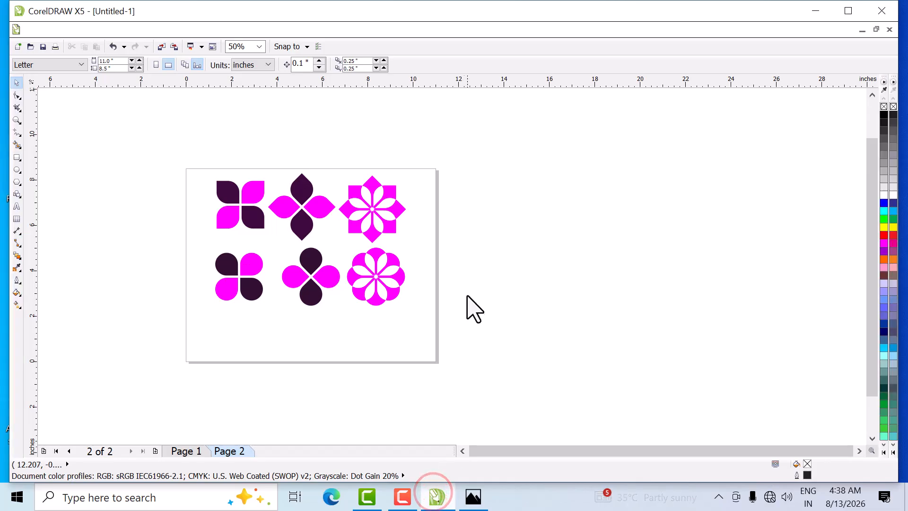